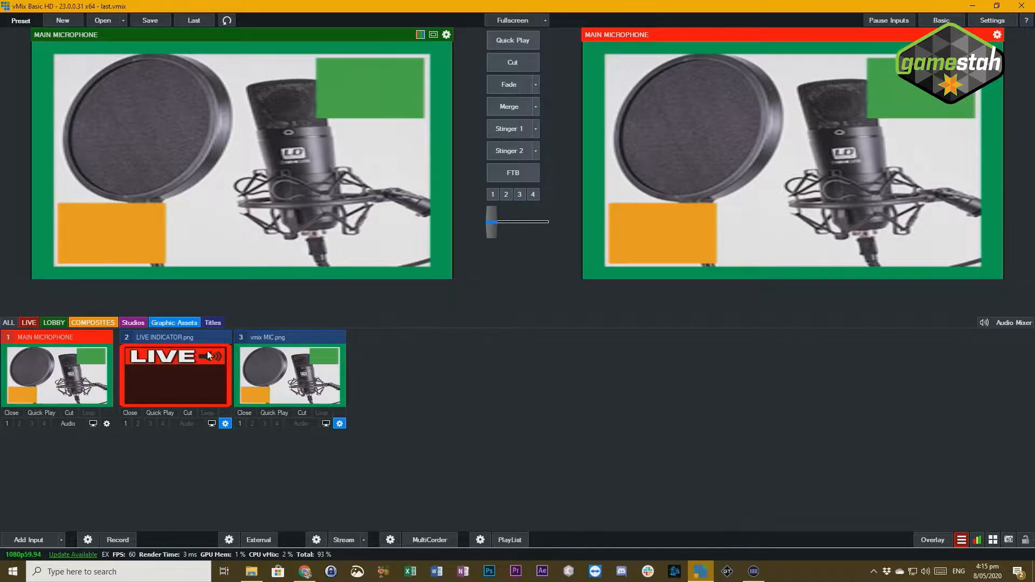
- Open the Tutorial folder in File Explorer and delete the file vmix music muted.png
{"action": "mouse_move", "coordinate": [259, 573]}
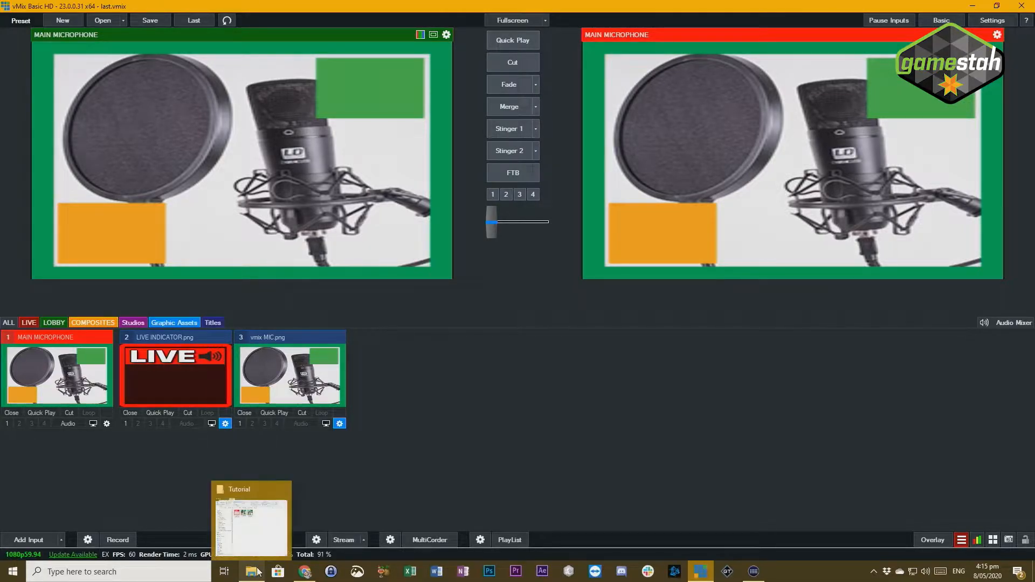
{"action": "left_click", "coordinate": [258, 538]}
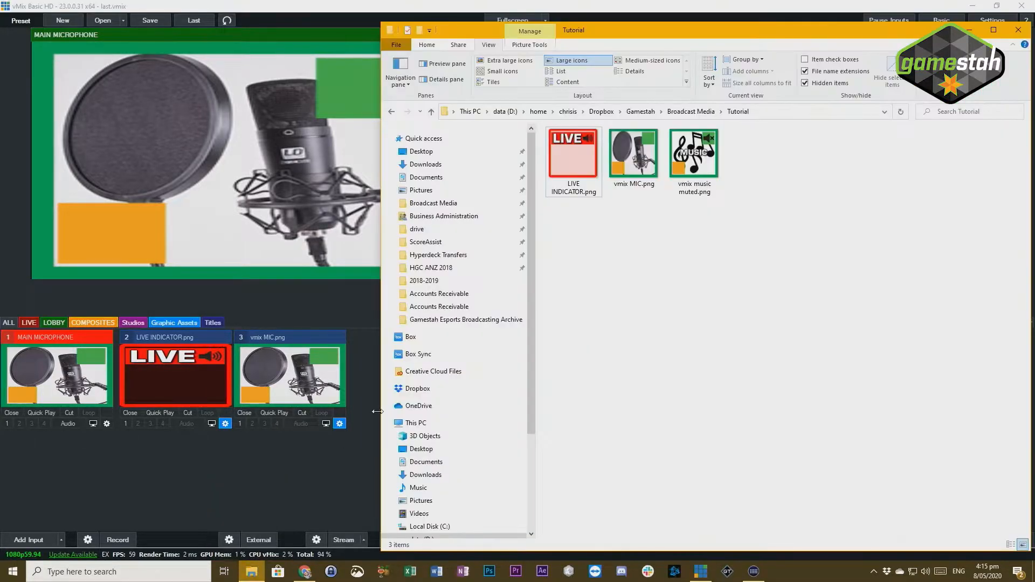
{"action": "double_click", "coordinate": [688, 31]}
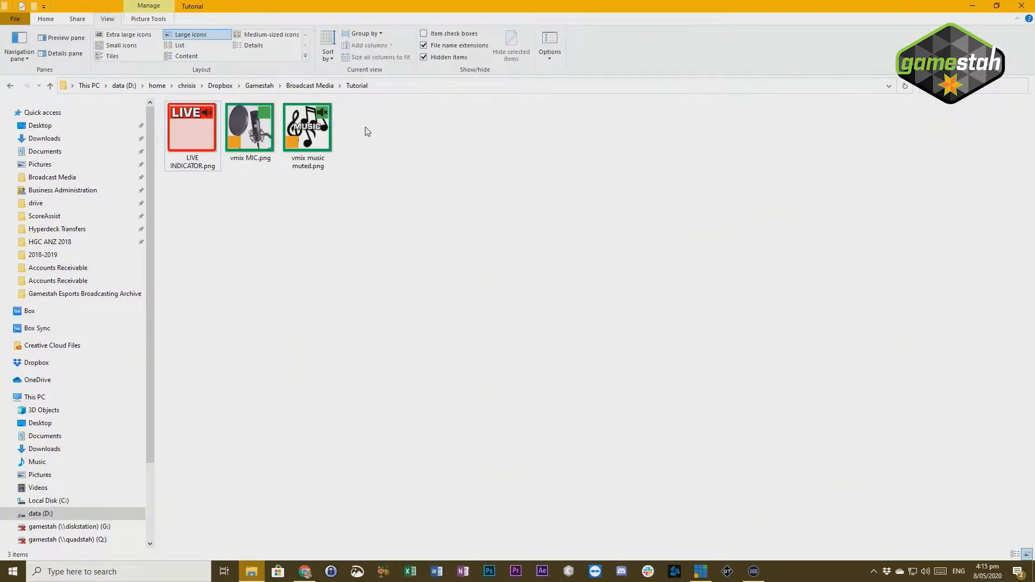
{"action": "left_click", "coordinate": [312, 143]}
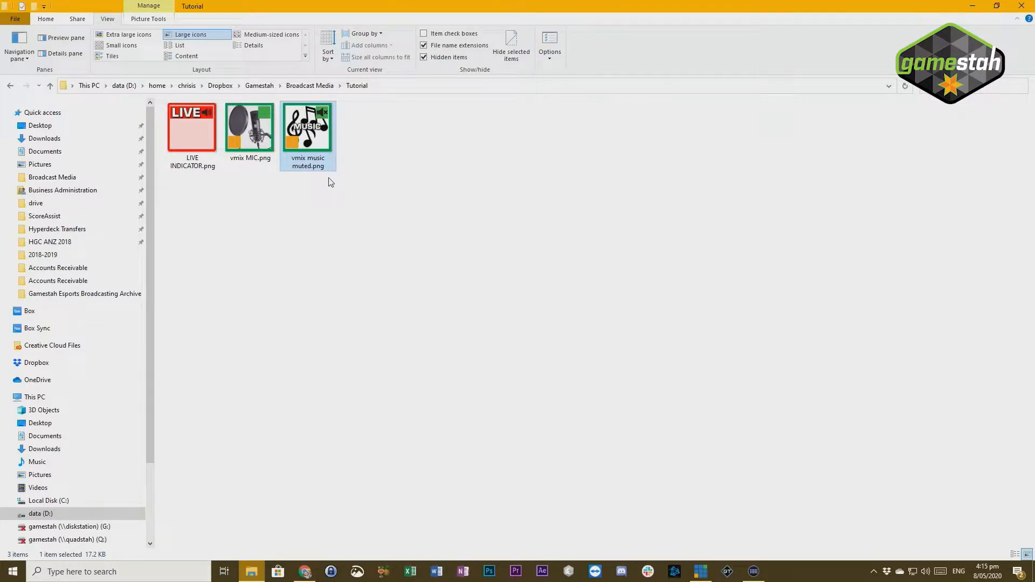
{"action": "key", "text": "Delete"}
- Look over the LIVE INDICATOR.png and vmix MIC.png files in the Tutorial folder and return to vMix
{"action": "left_click", "coordinate": [254, 160]}
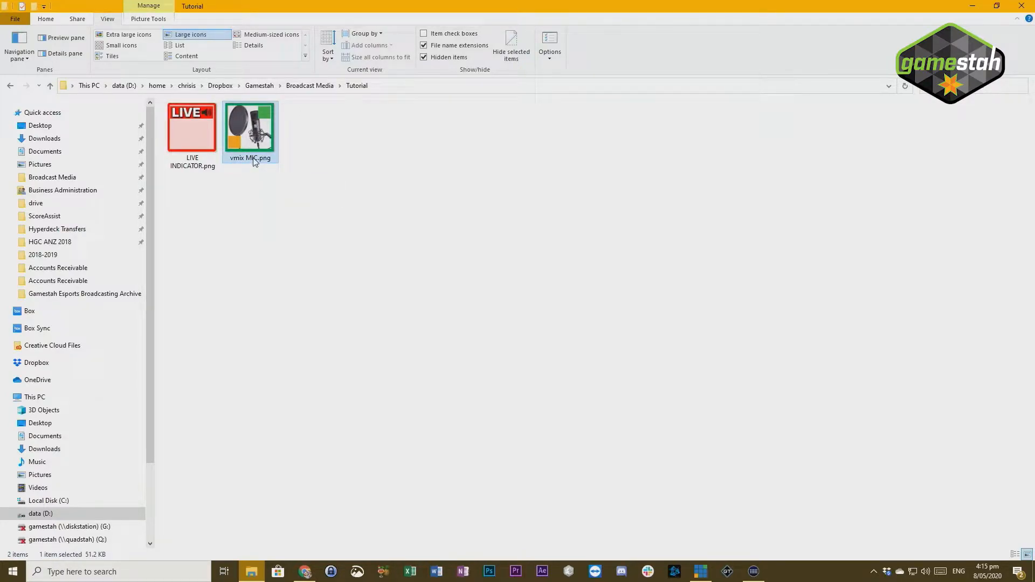
{"action": "left_click", "coordinate": [205, 136]}
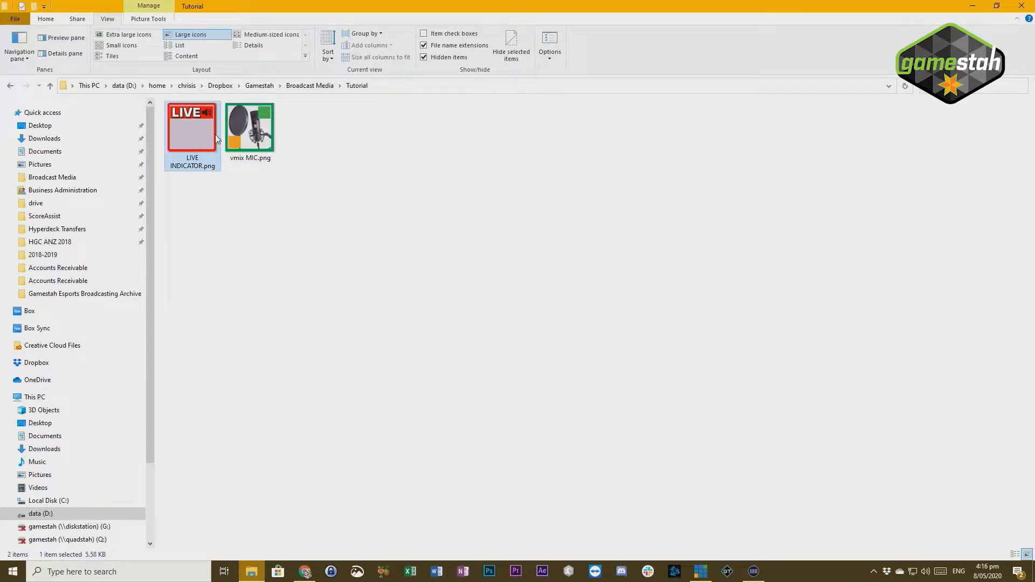
{"action": "left_click_drag", "start_coordinate": [271, 182], "coordinate": [183, 110]}
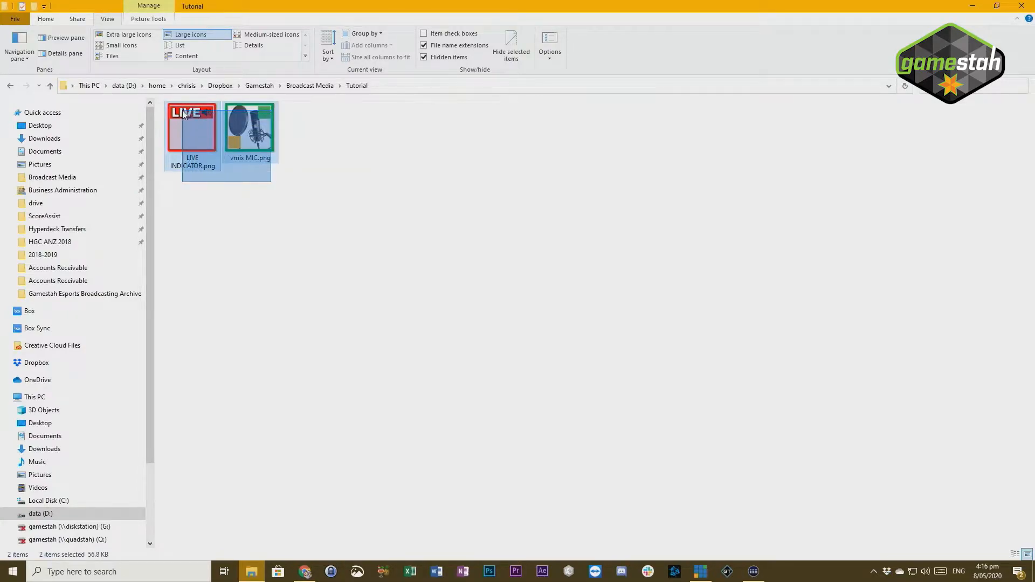
{"action": "left_click", "coordinate": [302, 182]}
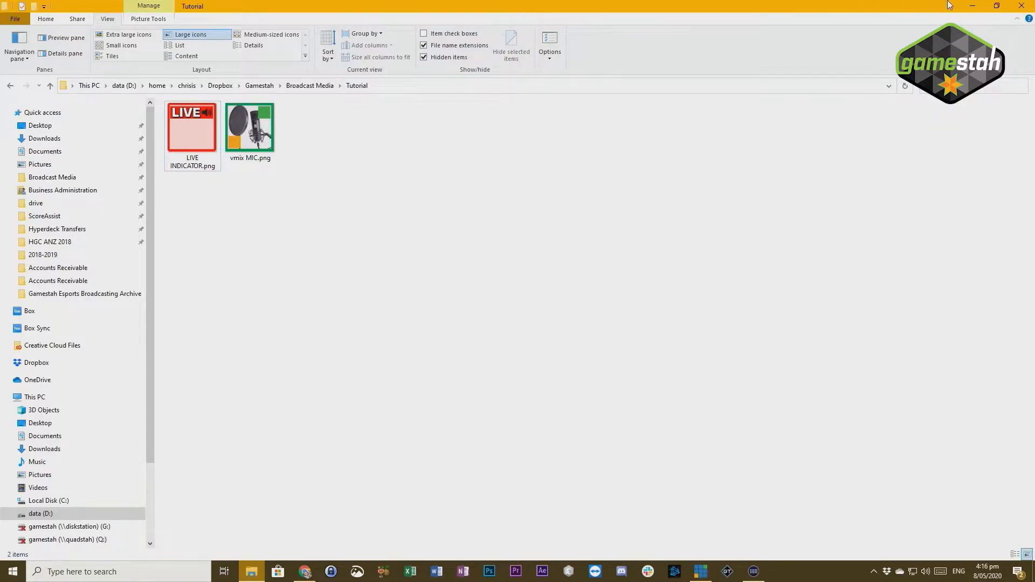
{"action": "left_click", "coordinate": [976, 6]}
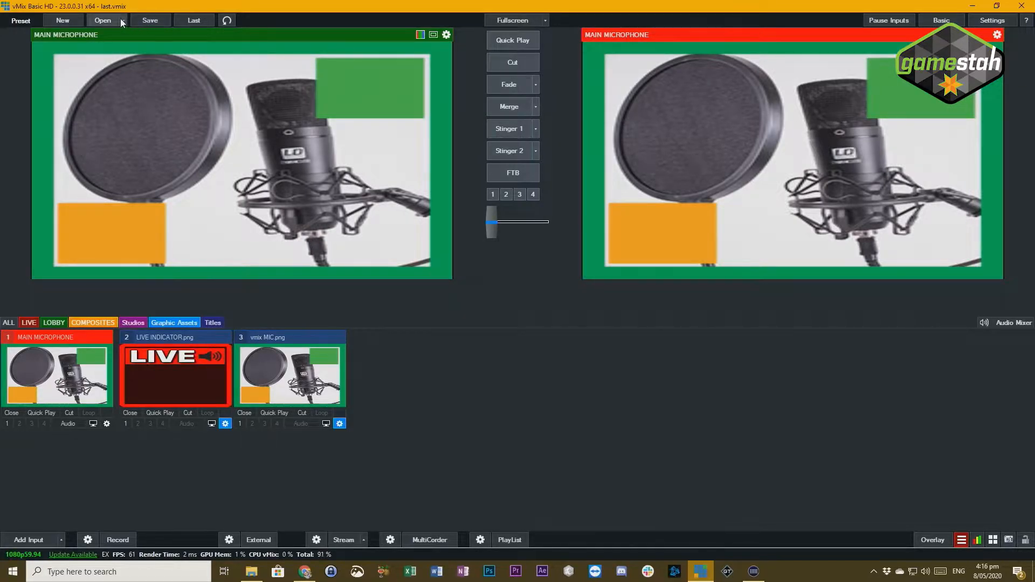
- Start a new preset and try to add Blackmagic Audio as an audio input
{"action": "left_click", "coordinate": [67, 19]}
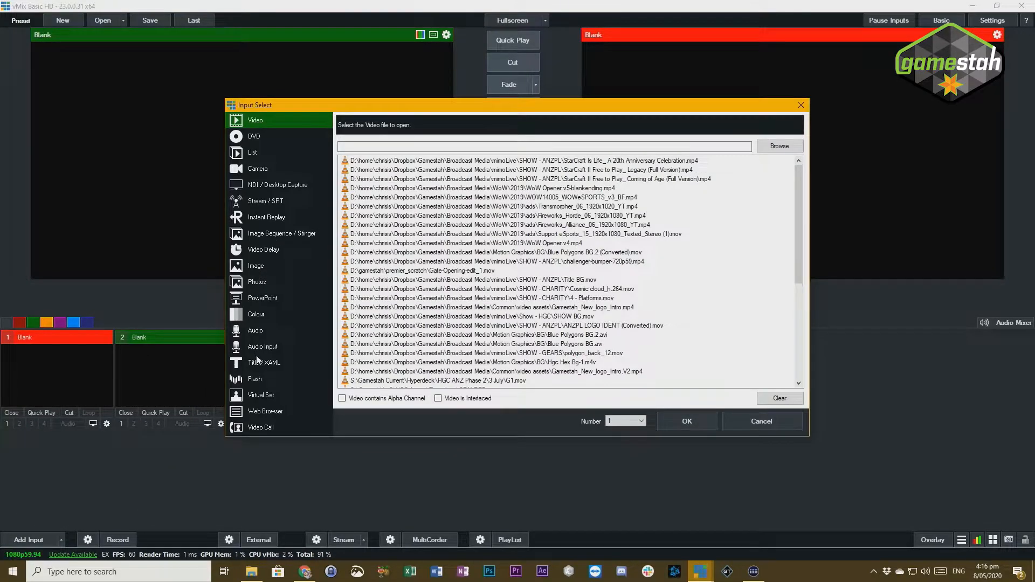
{"action": "left_click", "coordinate": [267, 348]}
{"action": "left_click", "coordinate": [483, 127]}
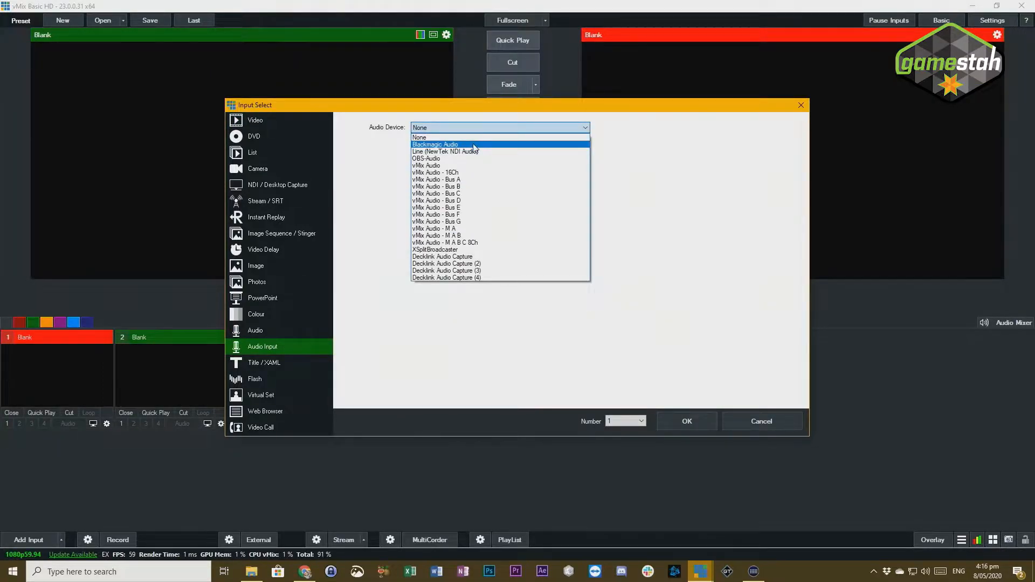
{"action": "left_click", "coordinate": [475, 145]}
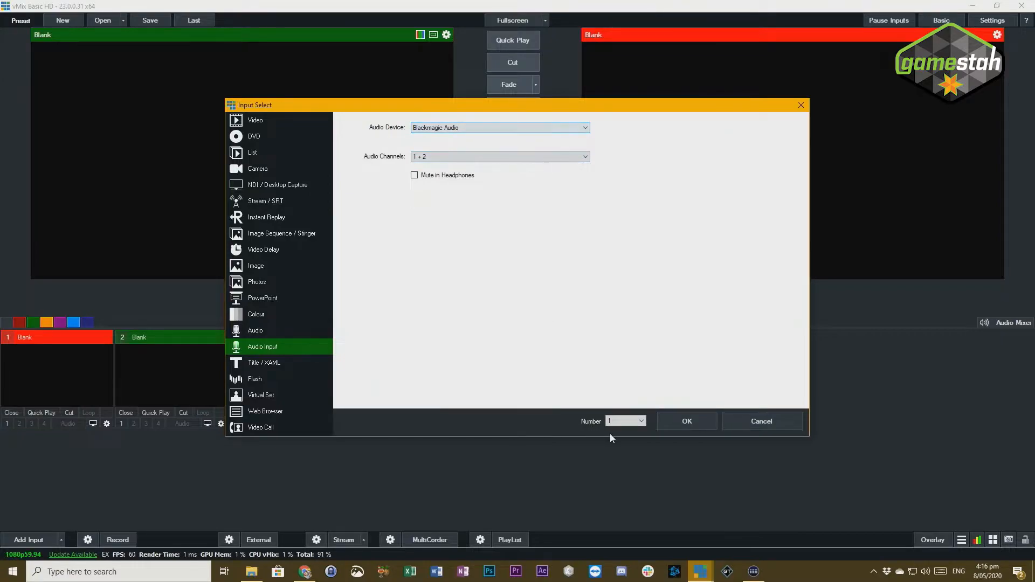
{"action": "left_click", "coordinate": [689, 421]}
{"action": "left_click", "coordinate": [585, 356]}
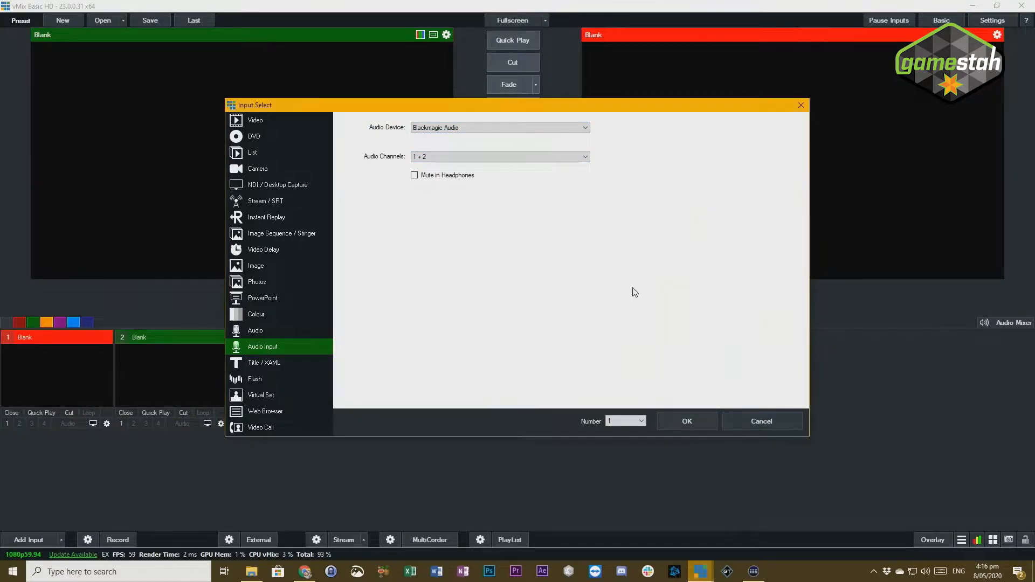
- Choose vMix Audio - Bus A as the audio device and add it as an input
{"action": "left_click", "coordinate": [501, 130]}
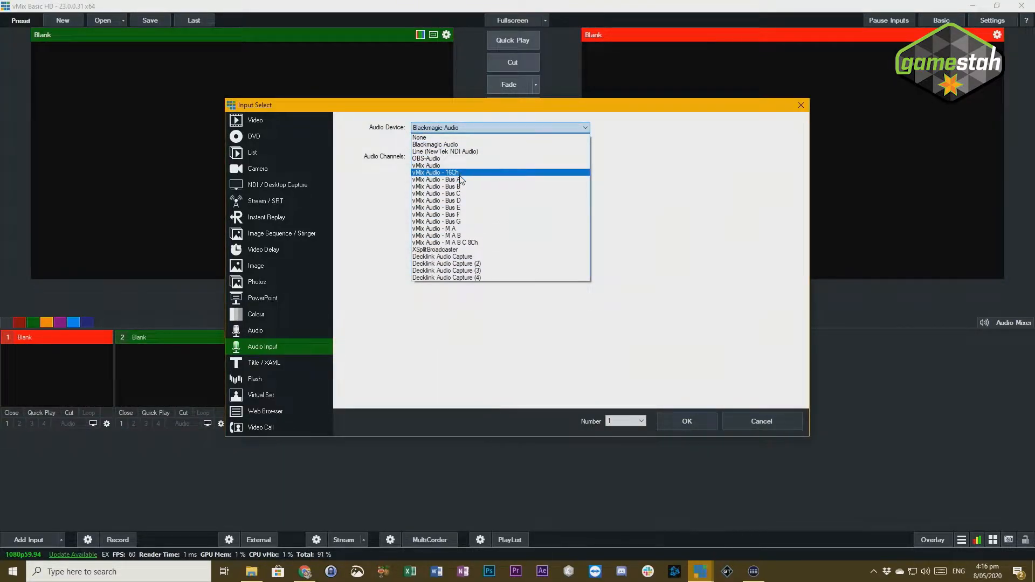
{"action": "left_click", "coordinate": [461, 179]}
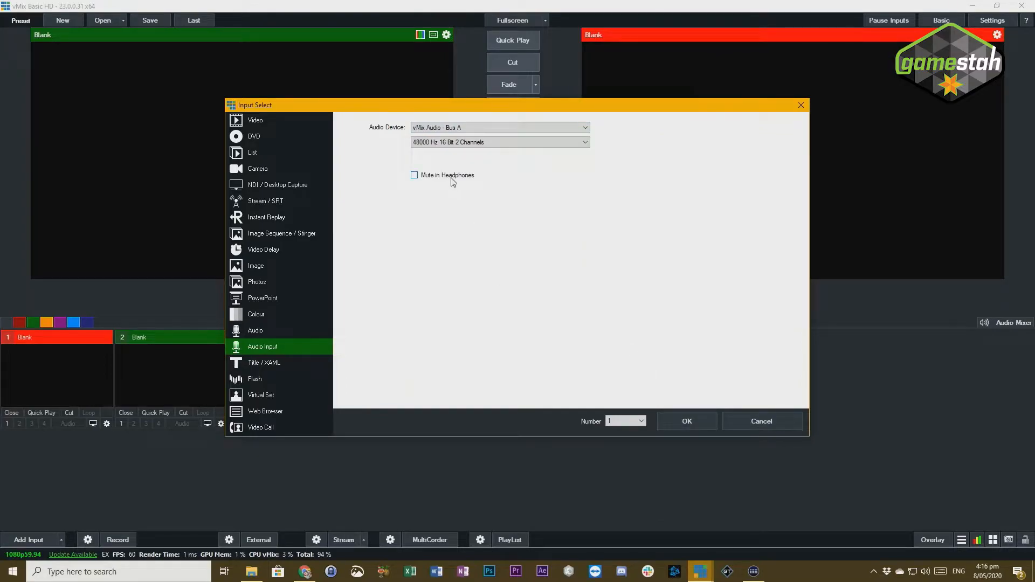
{"action": "left_click", "coordinate": [678, 423]}
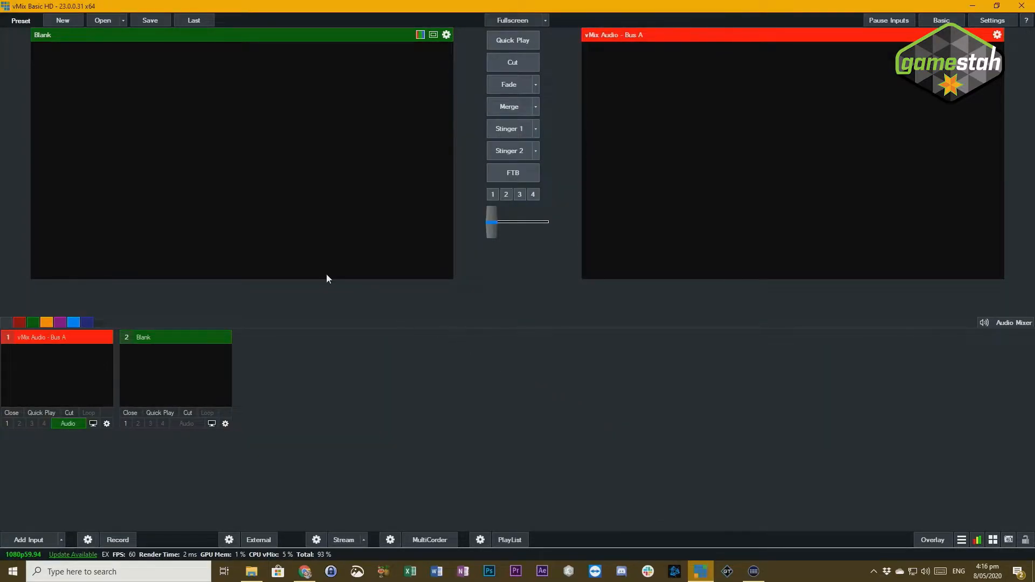
- Rename the vMix Audio - Bus A input to MAIN MIC and switch its audio off
{"action": "left_click", "coordinate": [107, 423]}
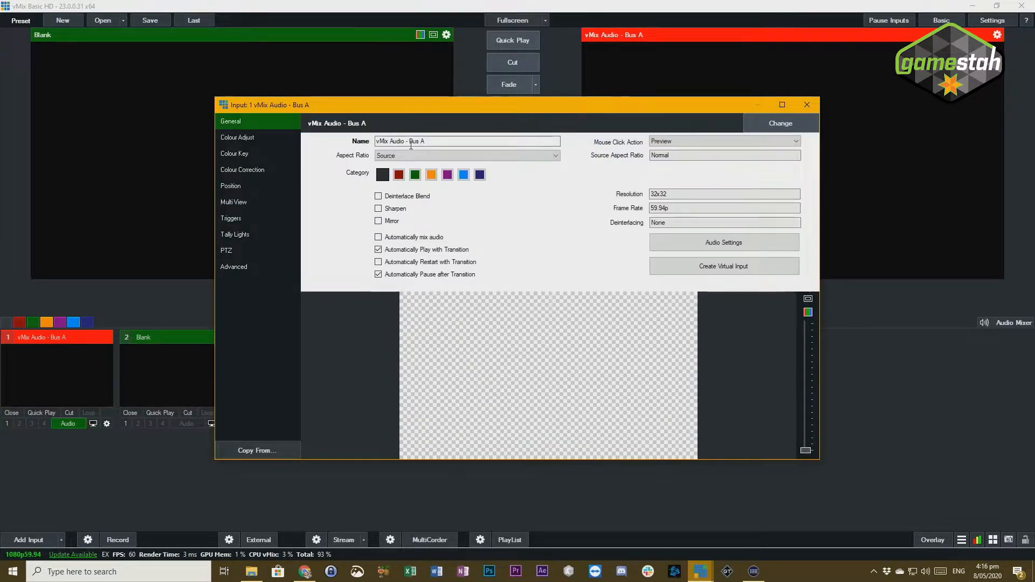
{"action": "type", "text": "MIC"}
{"action": "key", "text": "BackSpace"}
{"action": "key", "text": "BackSpace"}
{"action": "key", "text": "BackSpace"}
{"action": "type", "text": "MAIN MIC"}
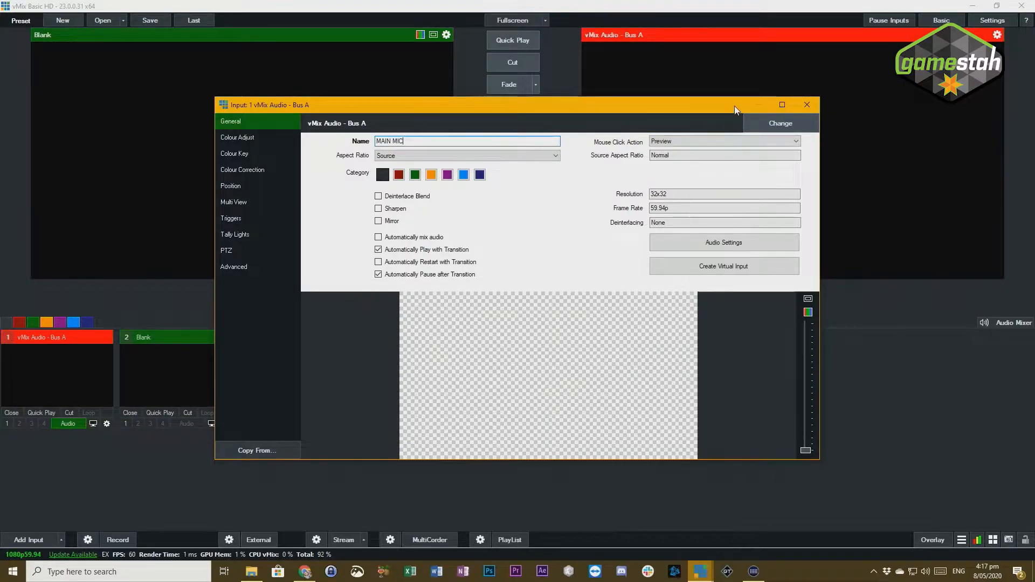
{"action": "left_click", "coordinate": [808, 106]}
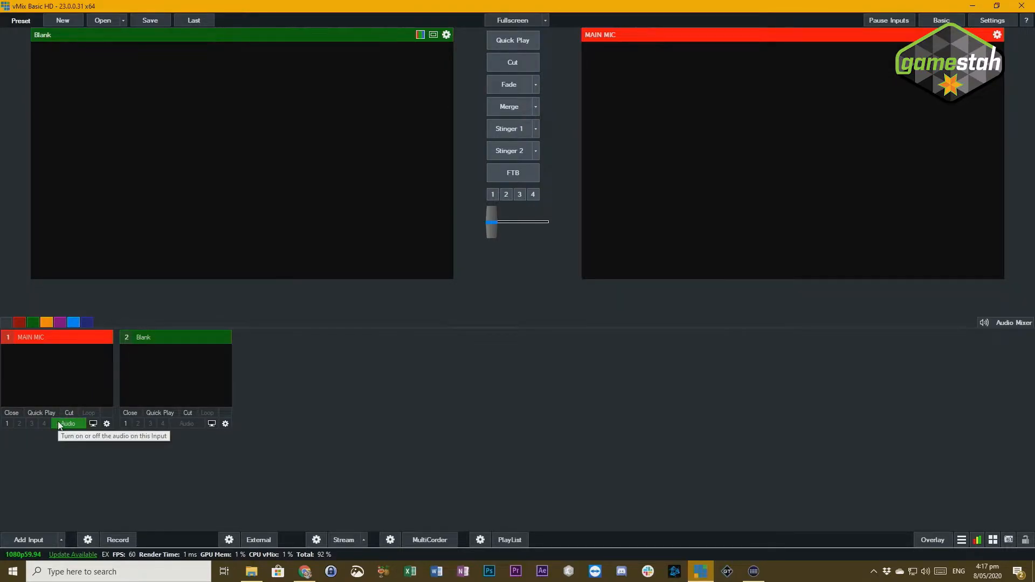
{"action": "left_click", "coordinate": [107, 424]}
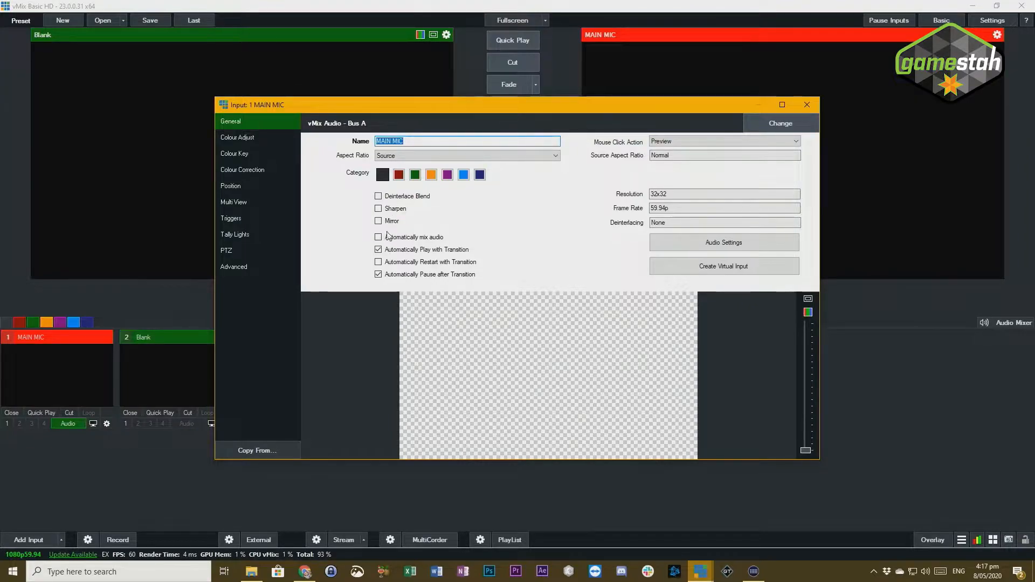
{"action": "left_click", "coordinate": [807, 105]}
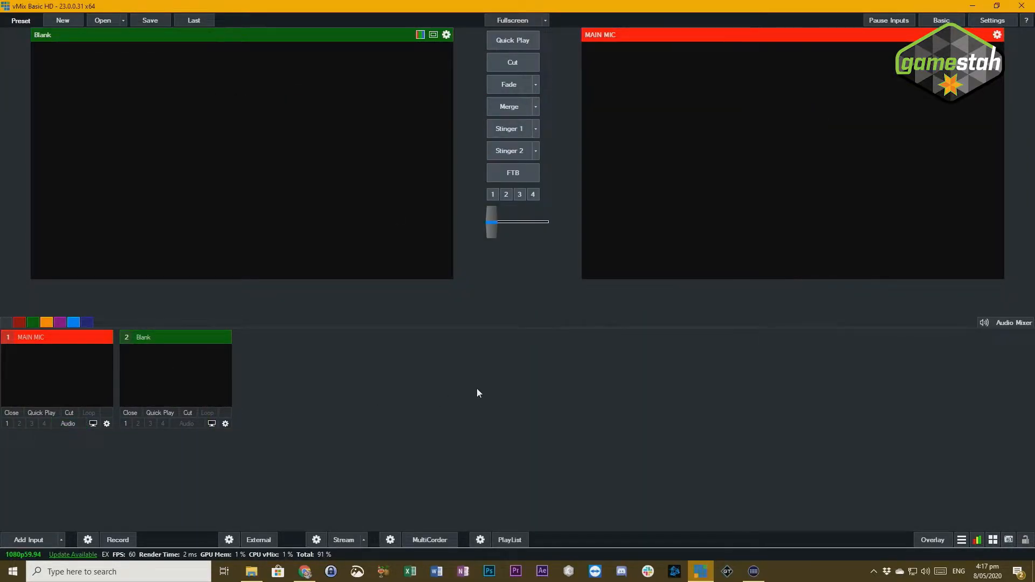
- Add the image vmix MIC.png from the Tutorial folder as input 2
{"action": "left_click", "coordinate": [32, 538]}
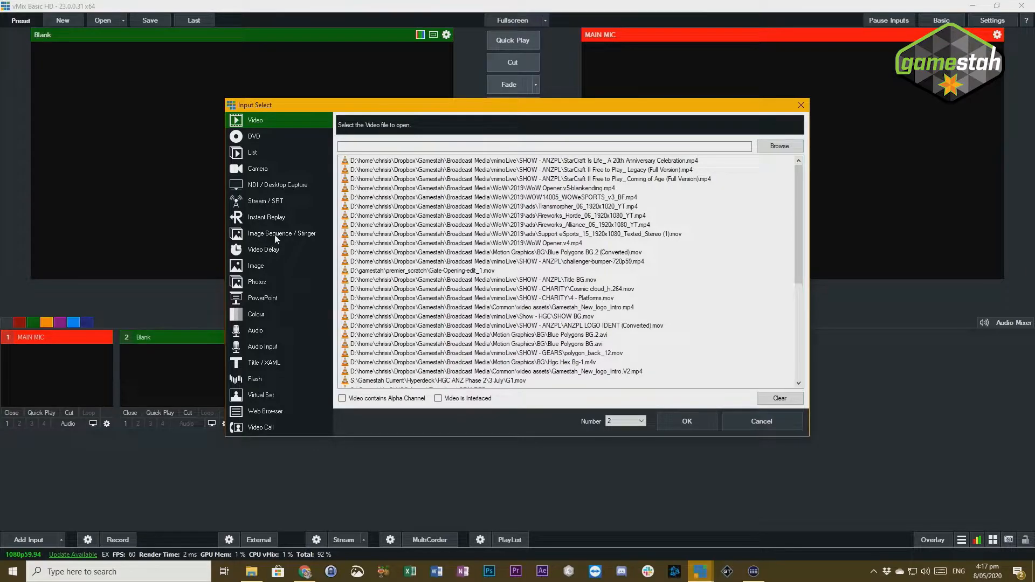
{"action": "left_click", "coordinate": [264, 268]}
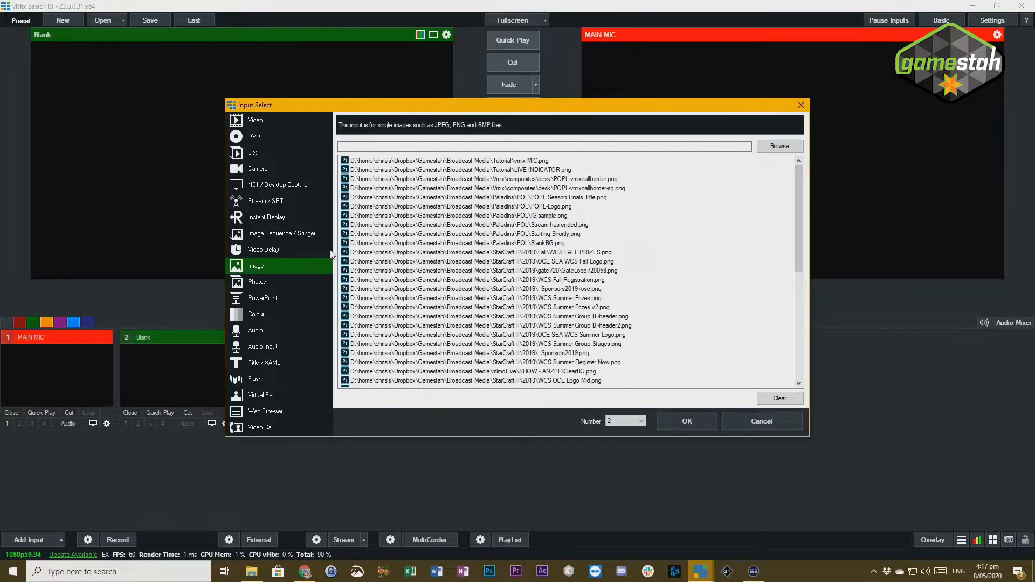
{"action": "left_click", "coordinate": [526, 162]}
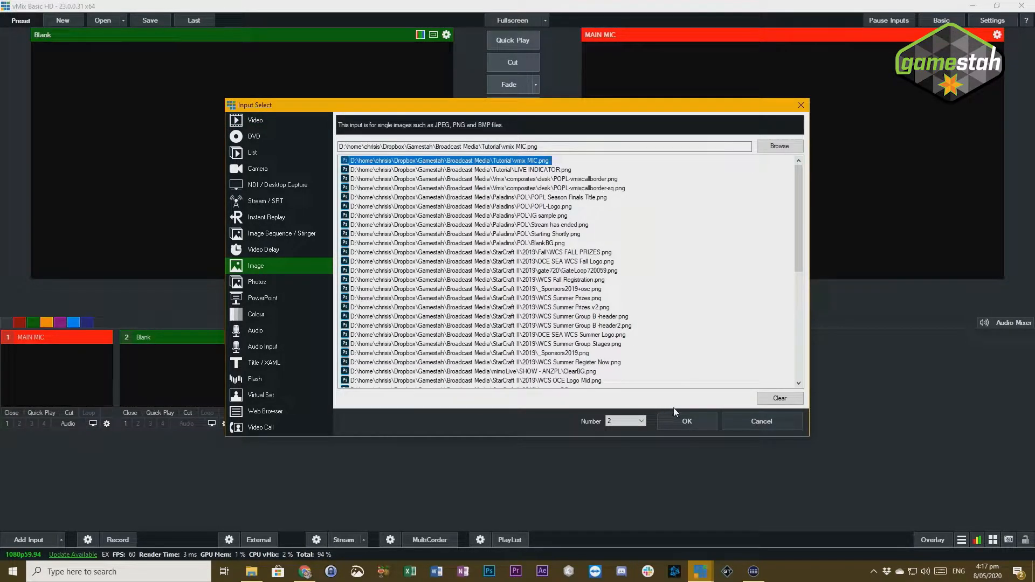
{"action": "left_click", "coordinate": [684, 418]}
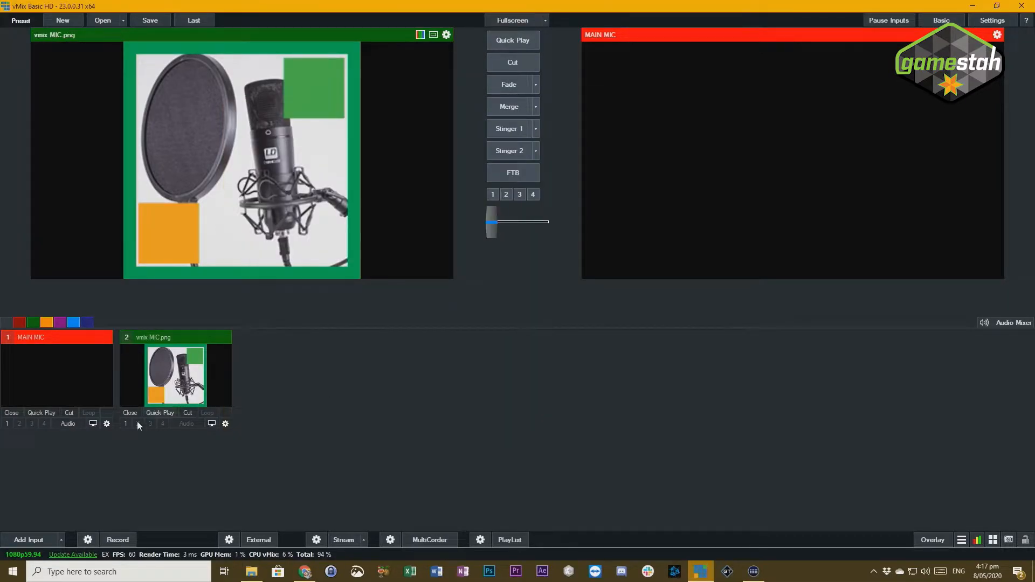
- Add the image LIVE INDICATOR.png from the Tutorial folder as input 3
{"action": "left_click", "coordinate": [43, 535]}
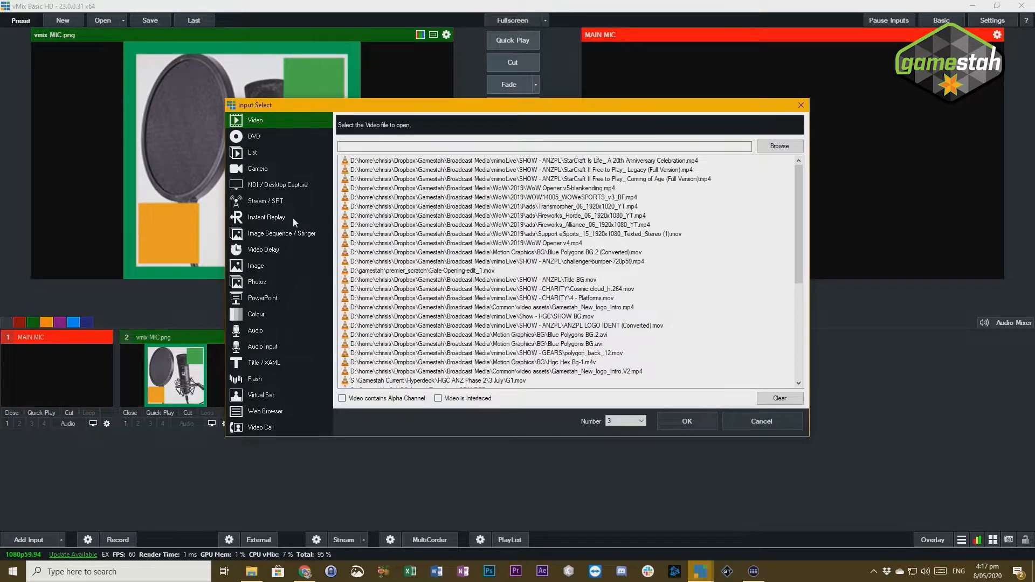
{"action": "left_click", "coordinate": [269, 233]}
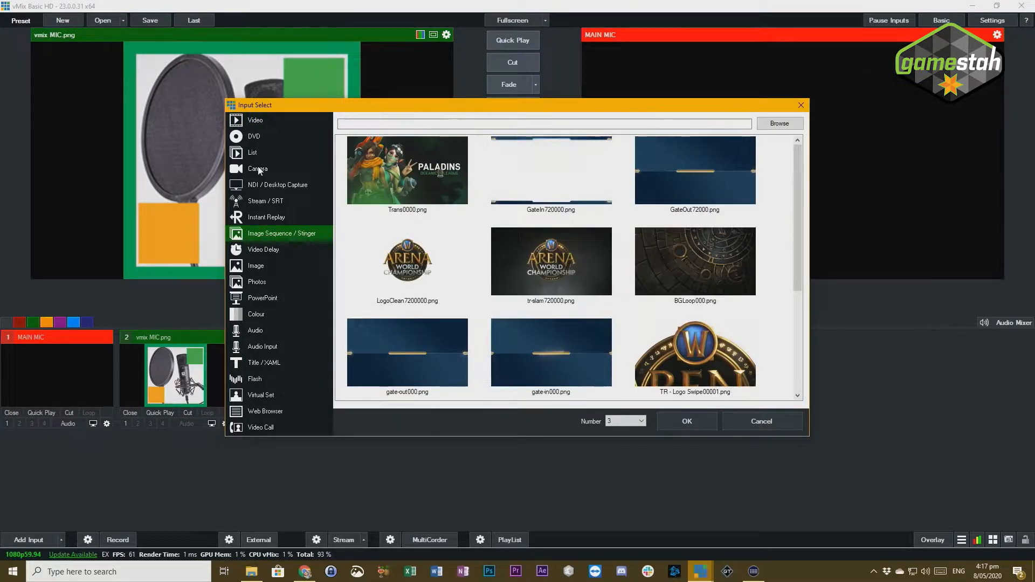
{"action": "left_click", "coordinate": [257, 266]}
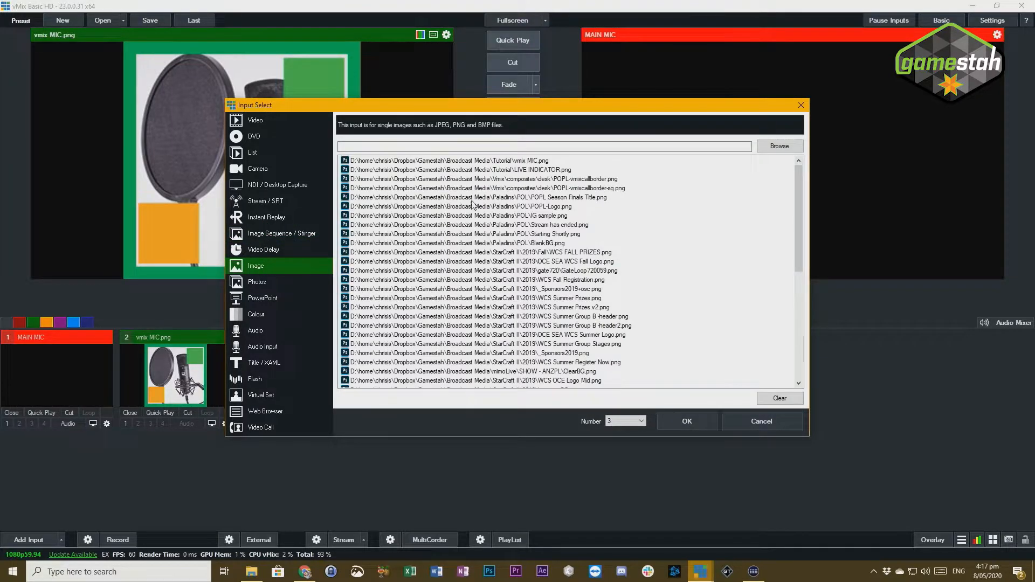
{"action": "left_click", "coordinate": [552, 170]}
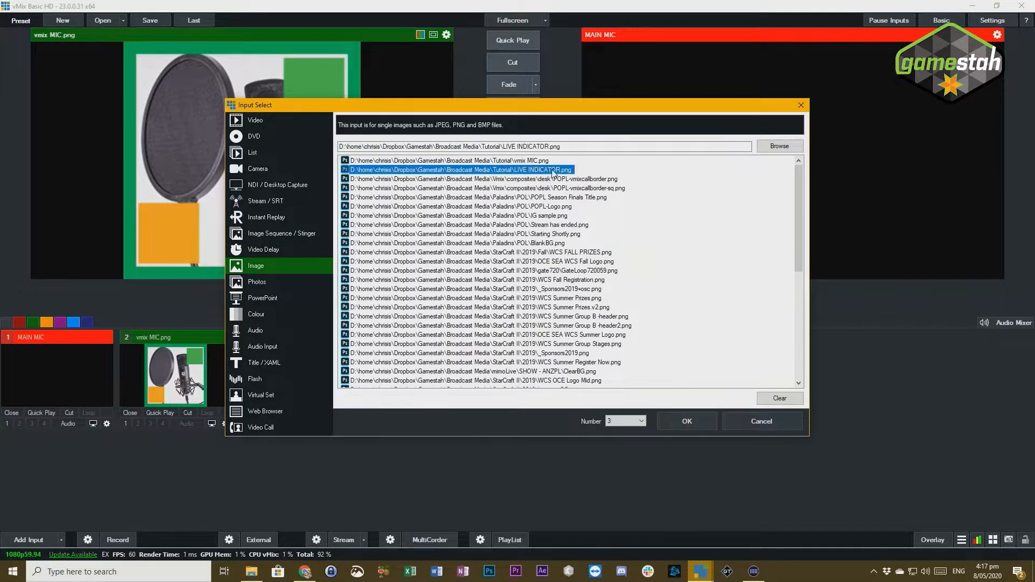
{"action": "left_click", "coordinate": [688, 421]}
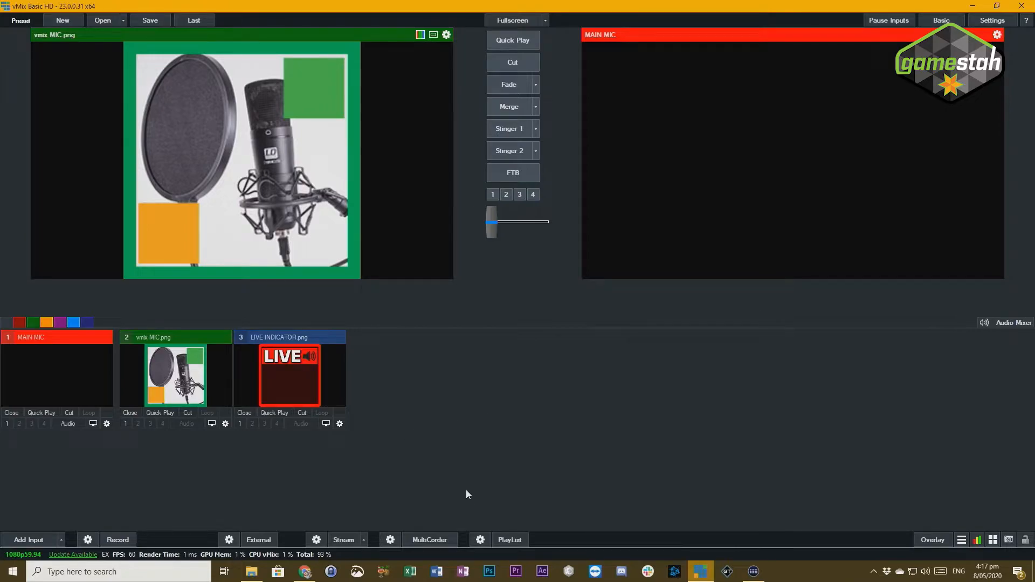
- Review the two source images in the Tutorial folder again and close the File Explorer window
{"action": "left_click", "coordinate": [251, 573]}
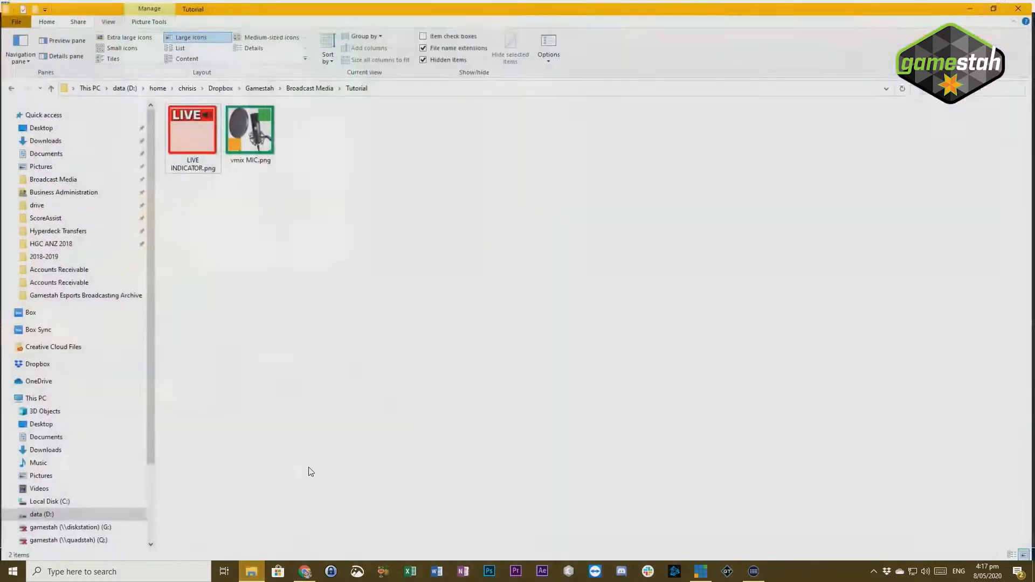
{"action": "left_click_drag", "start_coordinate": [292, 192], "coordinate": [171, 105]}
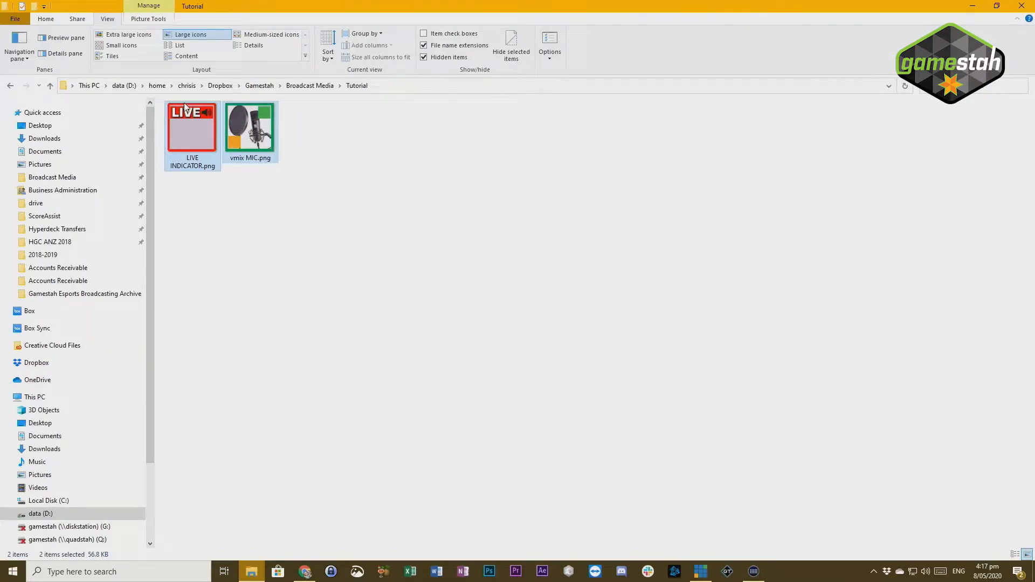
{"action": "left_click", "coordinate": [254, 104]}
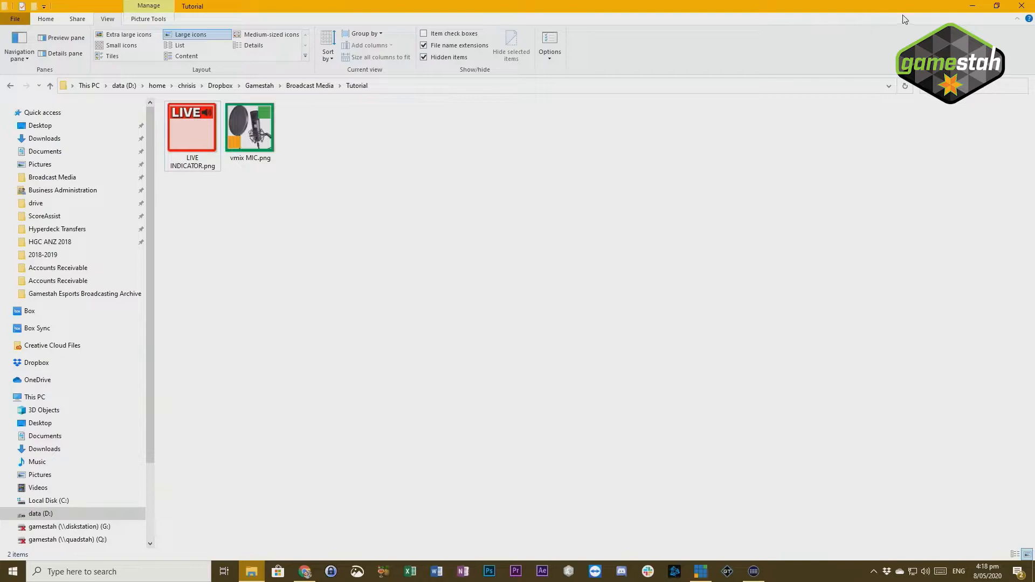
{"action": "left_click", "coordinate": [1021, 7]}
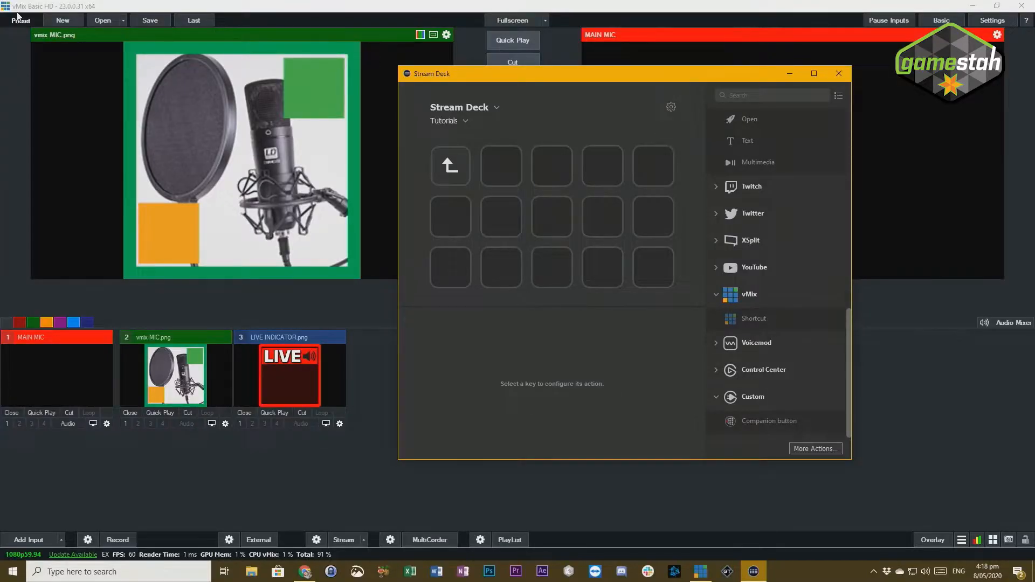
- In Stream Deck, place vMix Shortcut actions on the third-column keys of the first and second rows in the Tutorials folder
{"action": "left_click", "coordinate": [557, 167]}
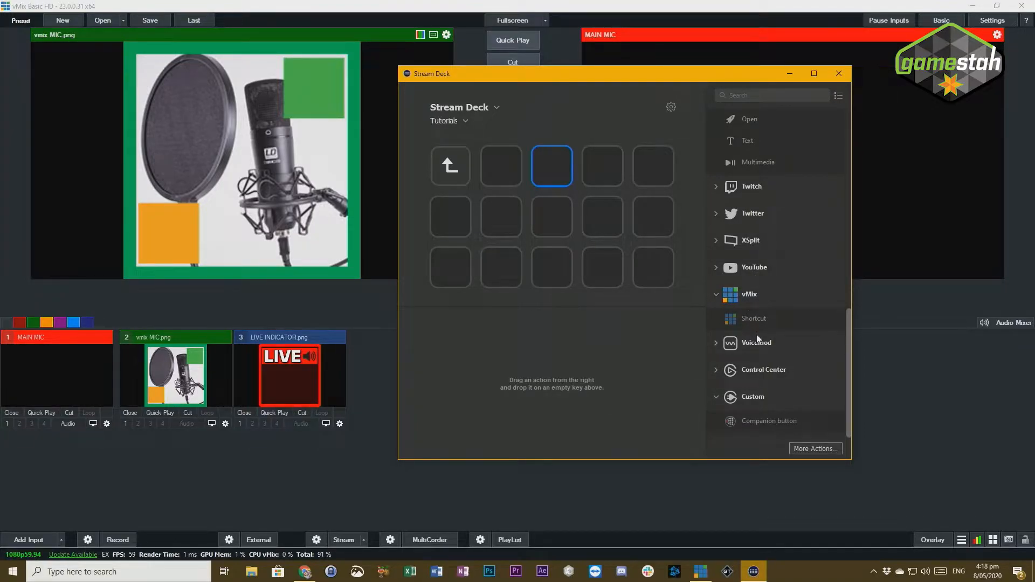
{"action": "left_click_drag", "start_coordinate": [755, 319], "coordinate": [552, 216]}
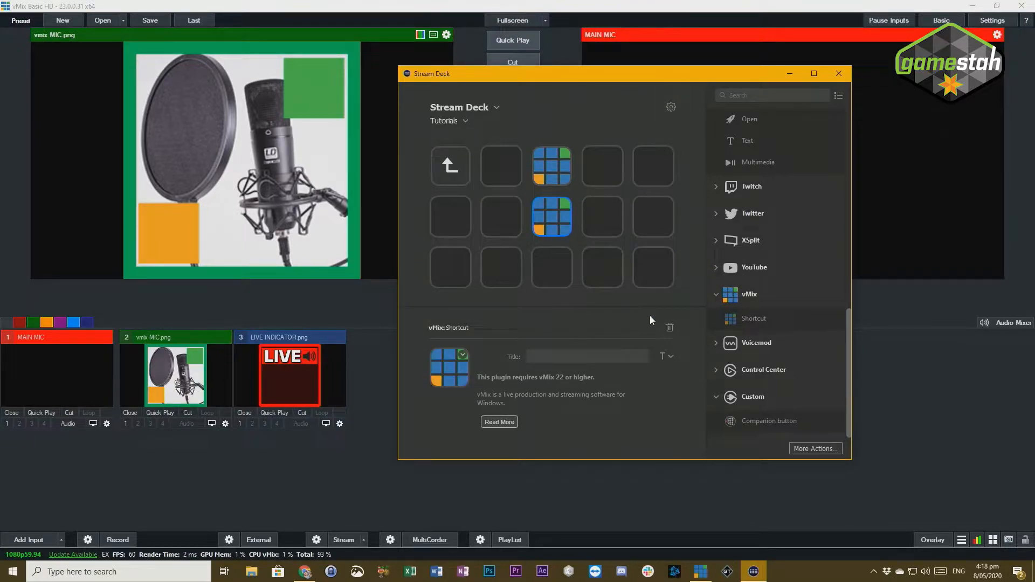
- Open the Example folder in Stream Deck and examine its two finished vMix Shortcut keys
{"action": "left_click", "coordinate": [465, 170]}
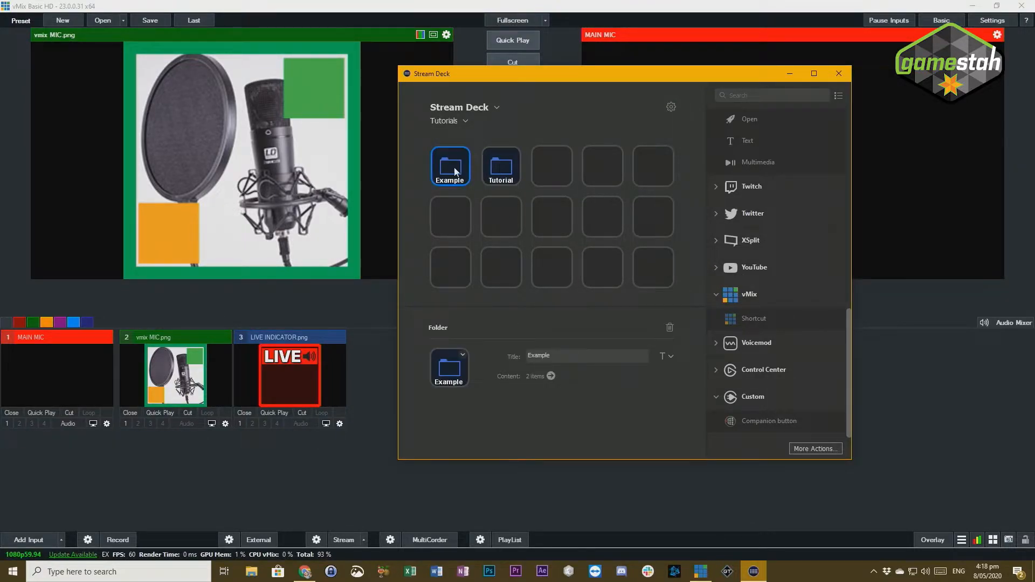
{"action": "double_click", "coordinate": [454, 168]}
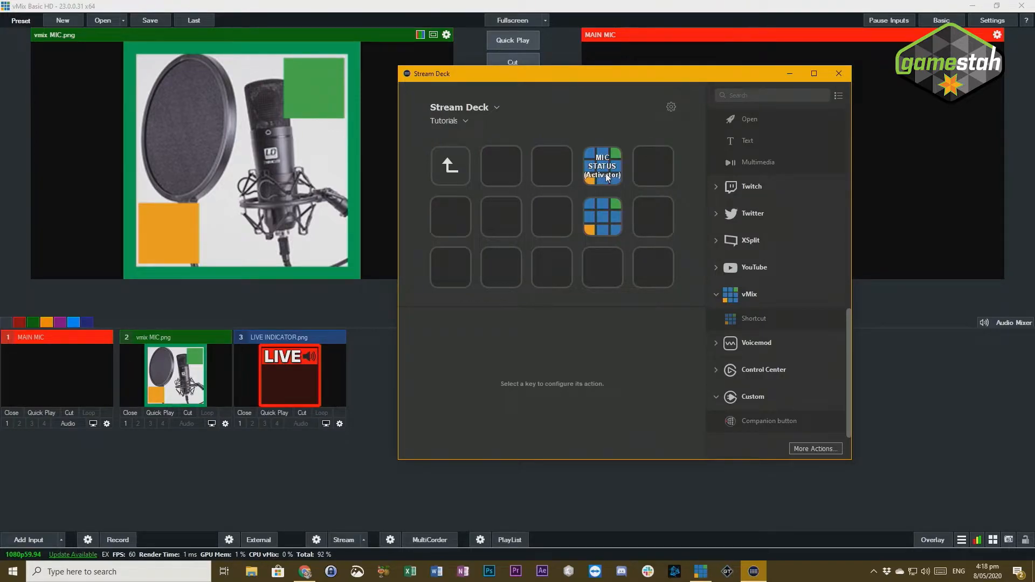
{"action": "left_click", "coordinate": [607, 222]}
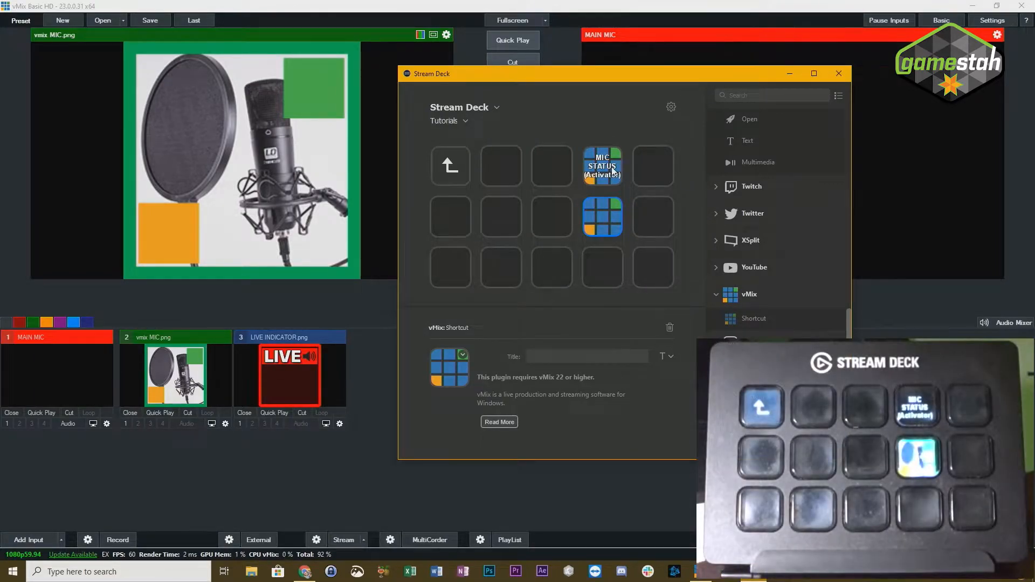
{"action": "left_click_drag", "start_coordinate": [650, 74], "coordinate": [422, 89]}
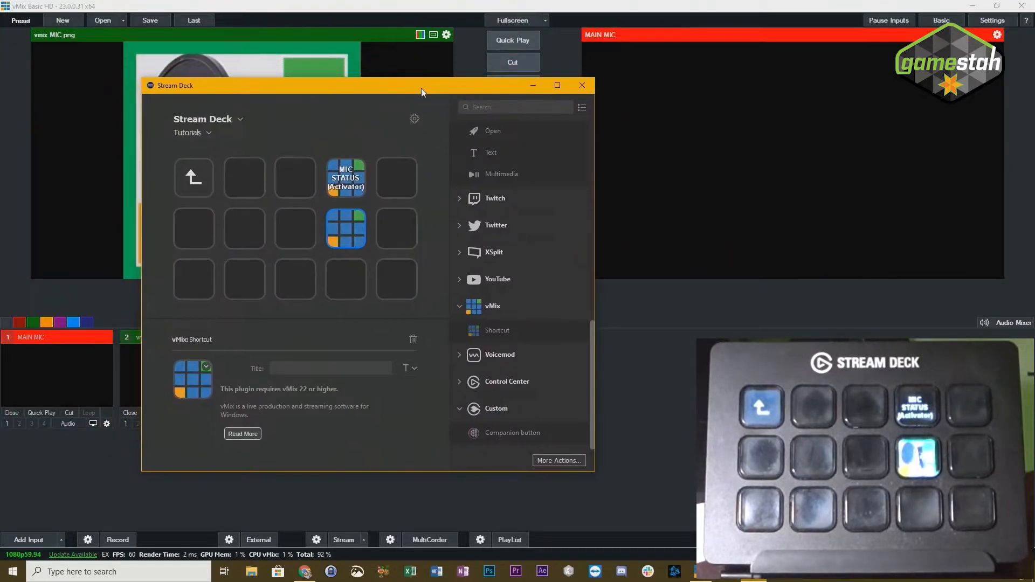
{"action": "left_click", "coordinate": [348, 184]}
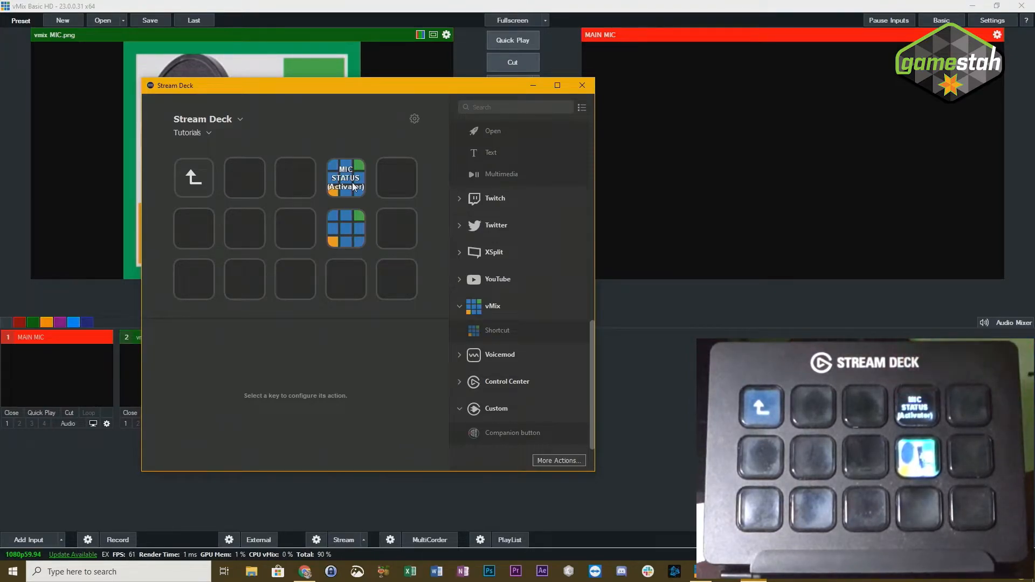
{"action": "left_click_drag", "start_coordinate": [354, 109], "coordinate": [571, 90]}
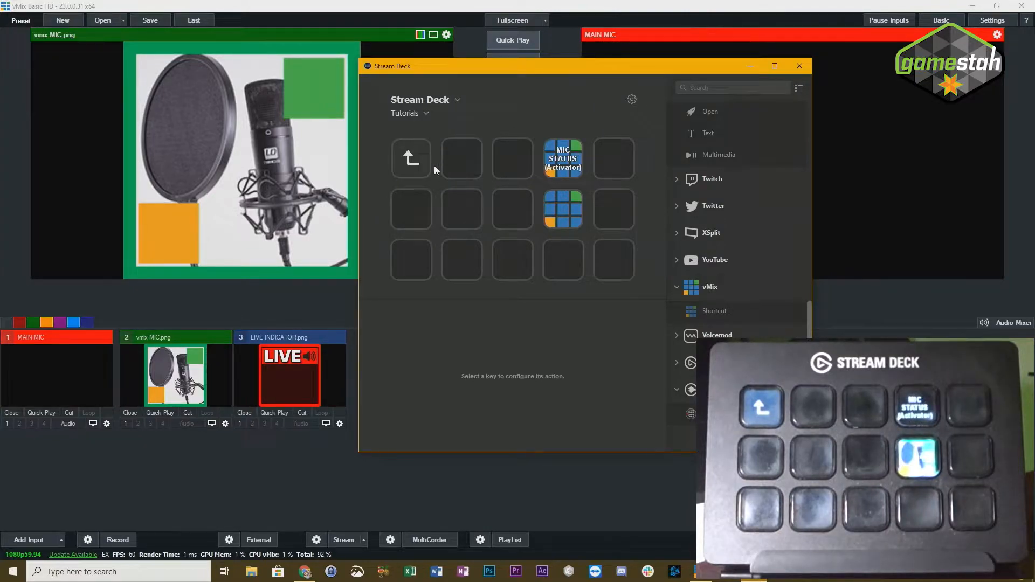
- Return to the Tutorial folder and title the first-row vMix Shortcut key MIC STATUS on two lines
{"action": "left_click", "coordinate": [410, 158]}
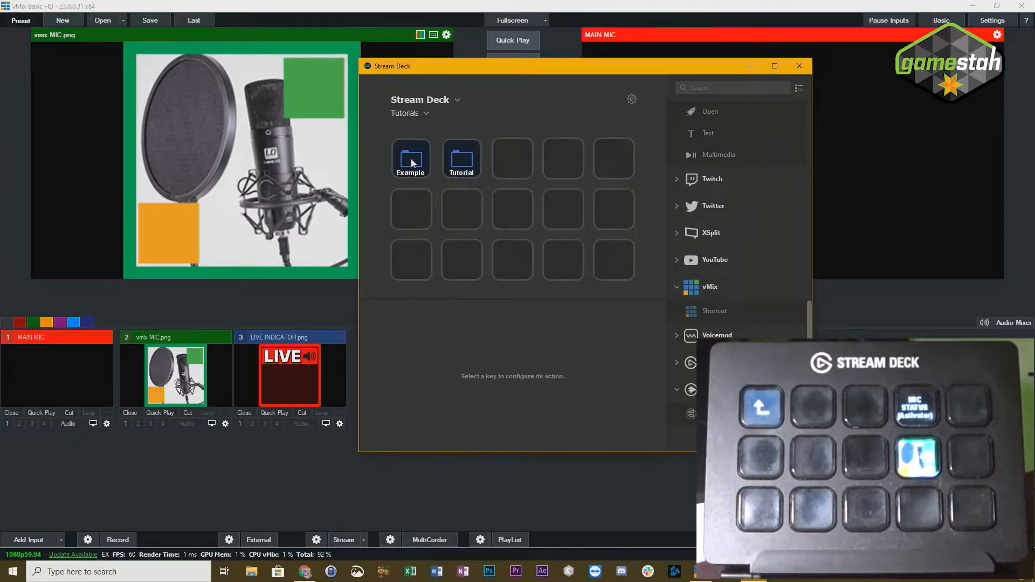
{"action": "double_click", "coordinate": [466, 160]}
{"action": "left_click", "coordinate": [524, 162]}
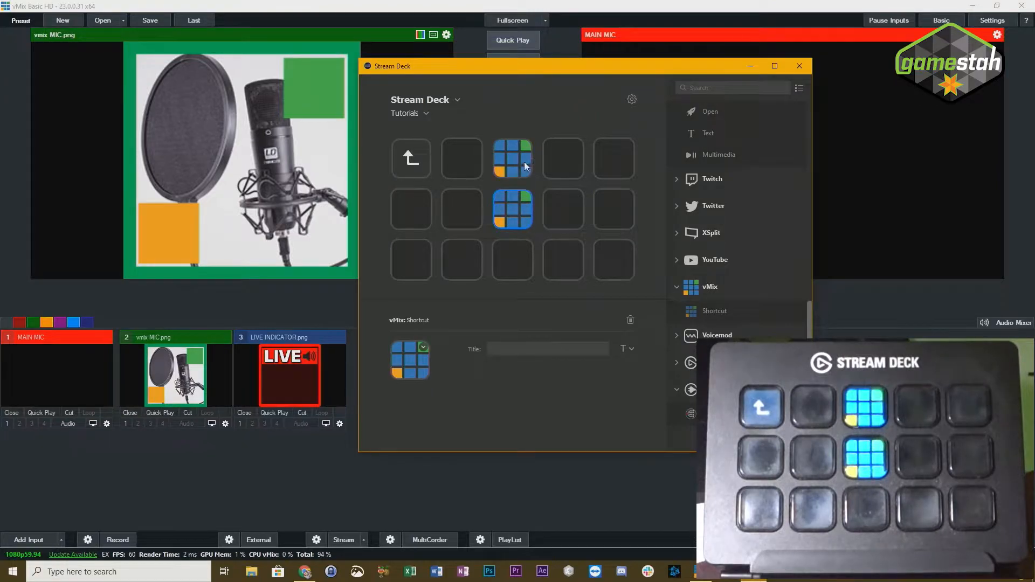
{"action": "left_click", "coordinate": [516, 348]}
{"action": "type", "text": "MIC "}
{"action": "type", "text": "STATUS"}
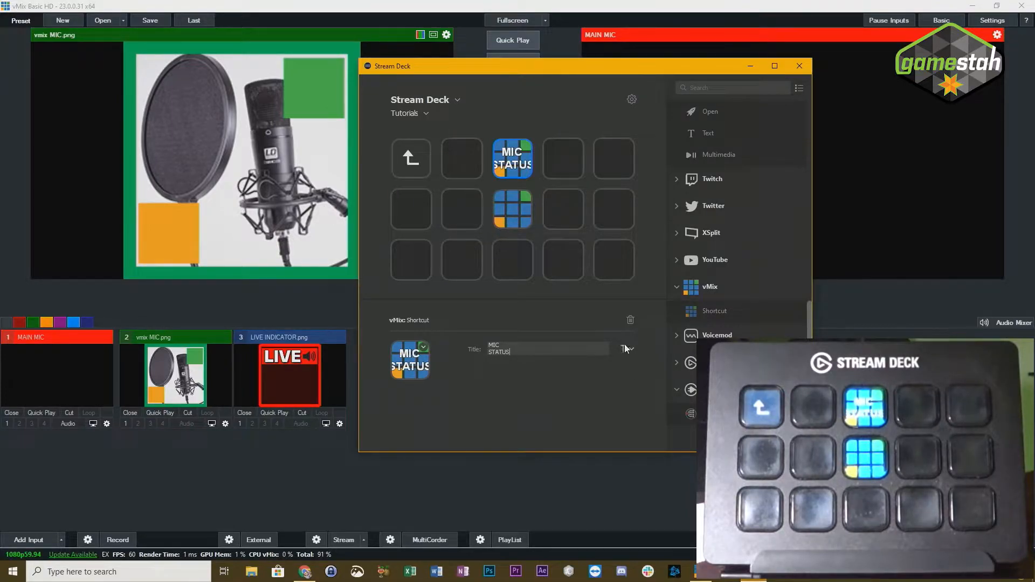
- Set the MIC STATUS key's title size to 13 pt
{"action": "left_click", "coordinate": [630, 350]}
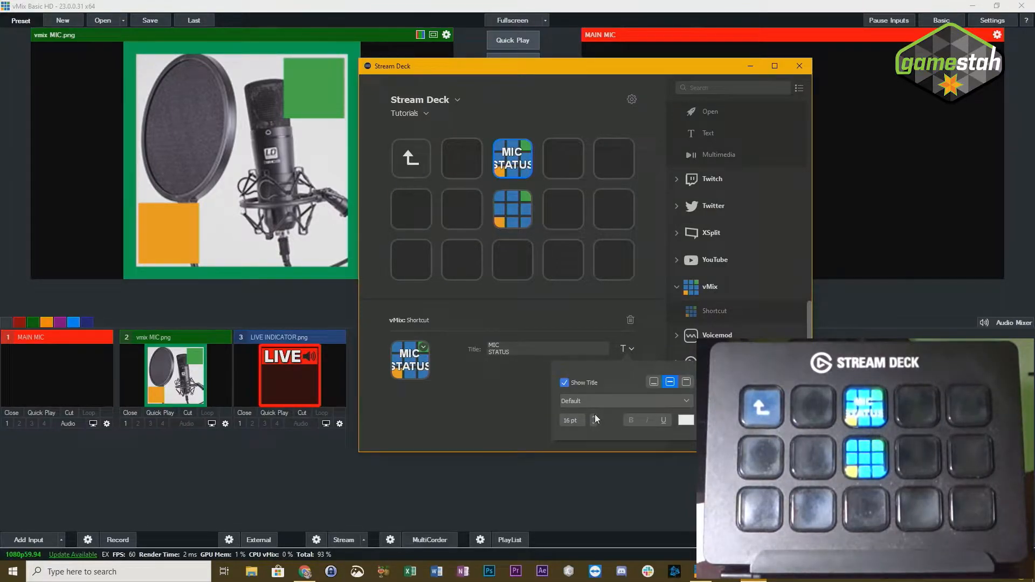
{"action": "left_click", "coordinate": [593, 422]}
{"action": "left_click", "coordinate": [593, 422]}
{"action": "left_click", "coordinate": [594, 422]}
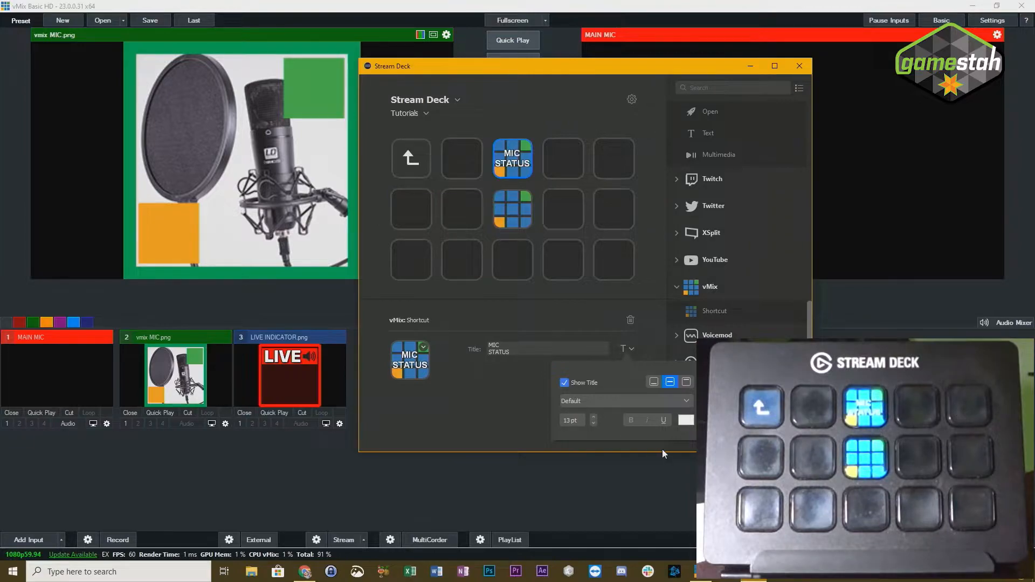
- Title the second-row vMix Shortcut key MIC SHORTCUT on two lines
{"action": "left_click", "coordinate": [529, 210]}
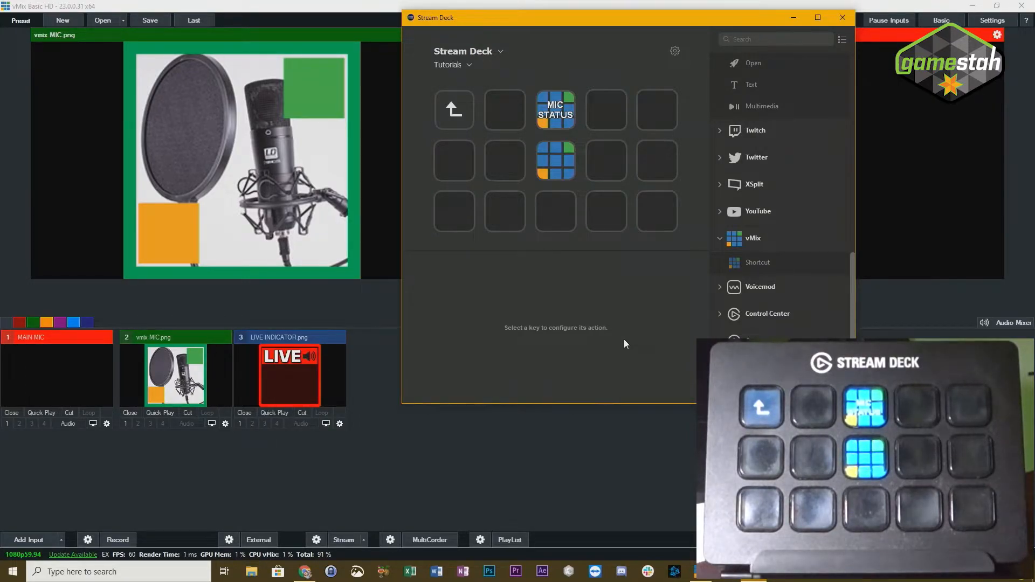
{"action": "left_click", "coordinate": [546, 155]}
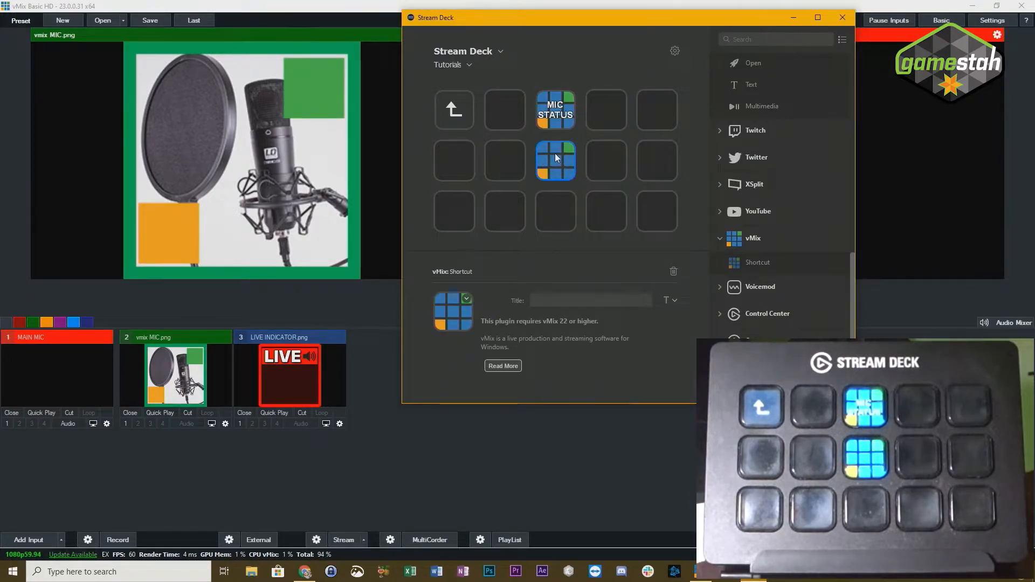
{"action": "type", "text": "MIC"}
{"action": "key", "text": "Return"}
{"action": "type", "text": "SHO"}
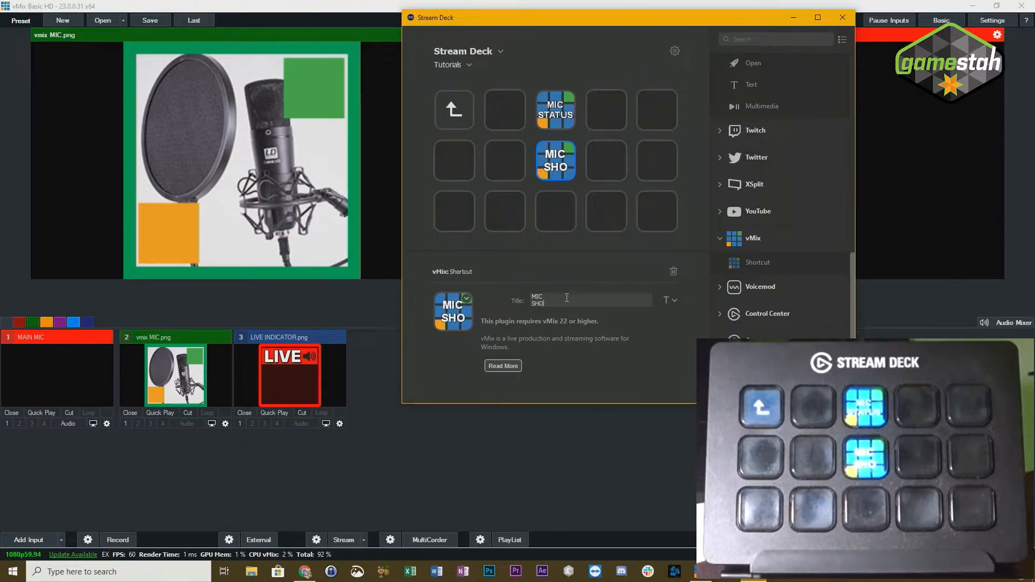
{"action": "type", "text": "RTCUT"}
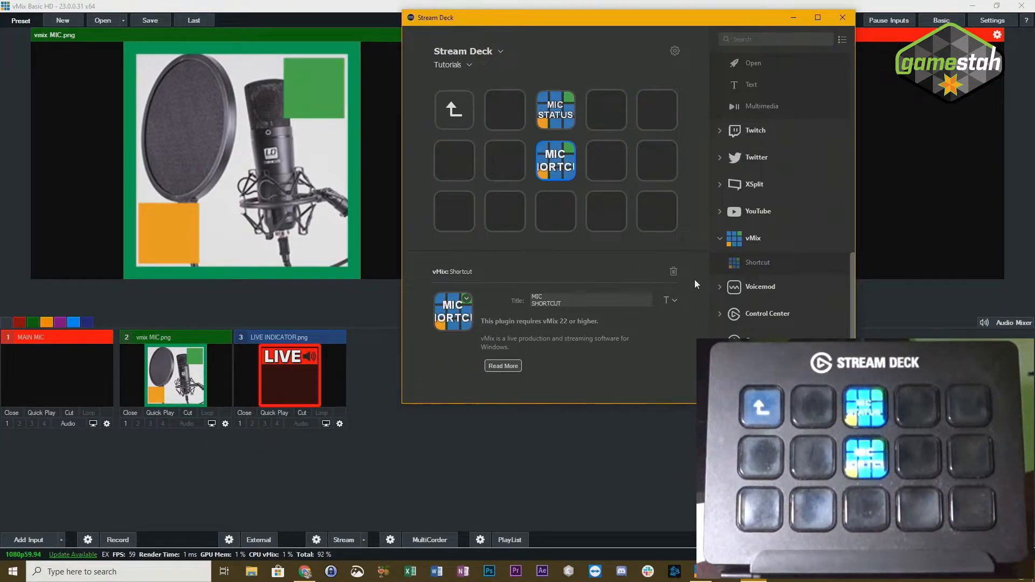
- Reduce the MIC SHORTCUT title's font size until the whole word SHORTCUT fits on the key
{"action": "left_click", "coordinate": [675, 297]}
{"action": "left_click", "coordinate": [637, 373]}
{"action": "left_click", "coordinate": [637, 373]}
{"action": "left_click", "coordinate": [637, 374]}
{"action": "left_click", "coordinate": [637, 374]}
{"action": "left_click", "coordinate": [637, 373]}
{"action": "left_click", "coordinate": [637, 373]}
{"action": "left_click", "coordinate": [637, 373]}
{"action": "left_click", "coordinate": [635, 251]}
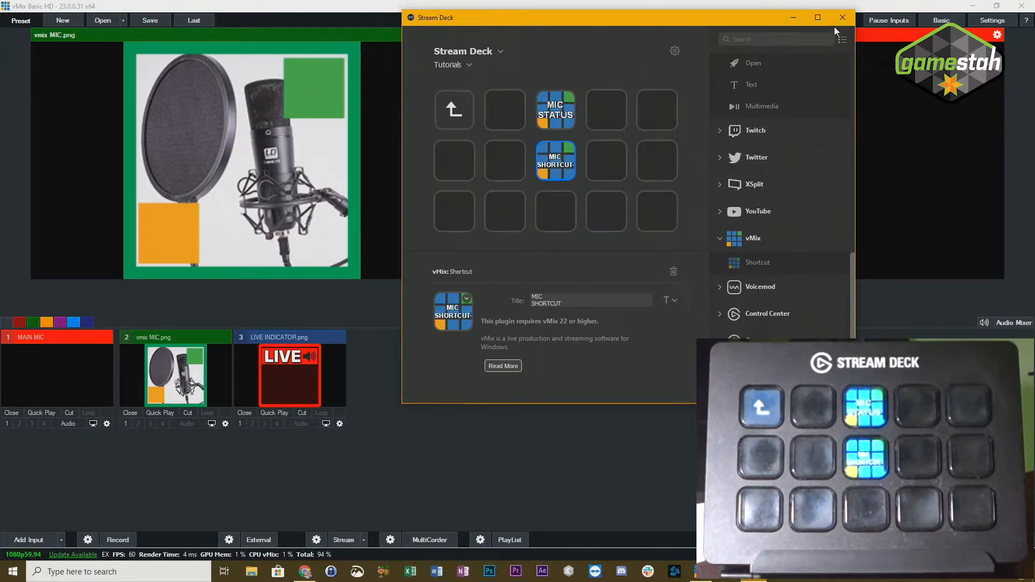
{"action": "left_click_drag", "start_coordinate": [732, 22], "coordinate": [643, 37]}
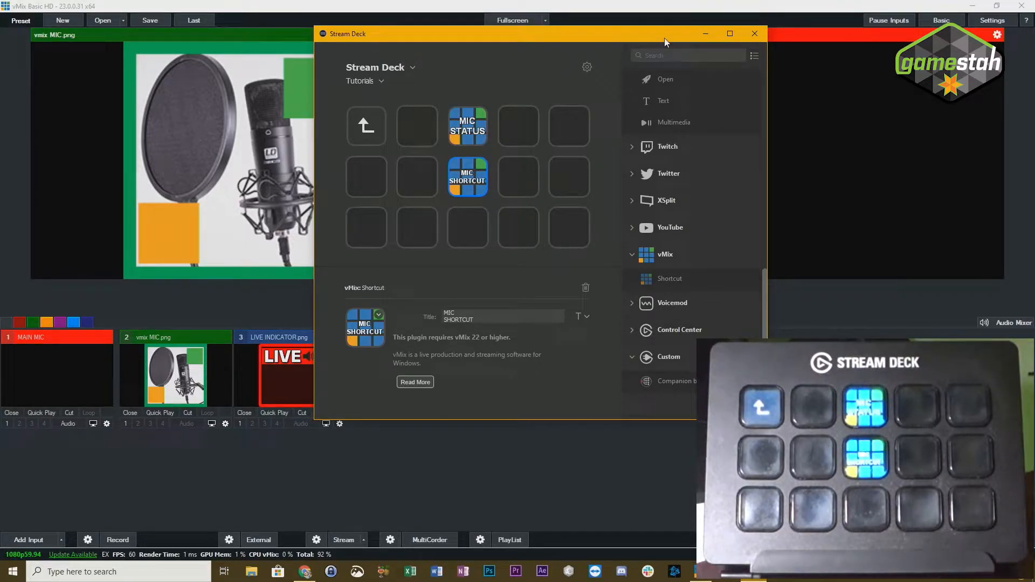
{"action": "left_click", "coordinate": [696, 34]}
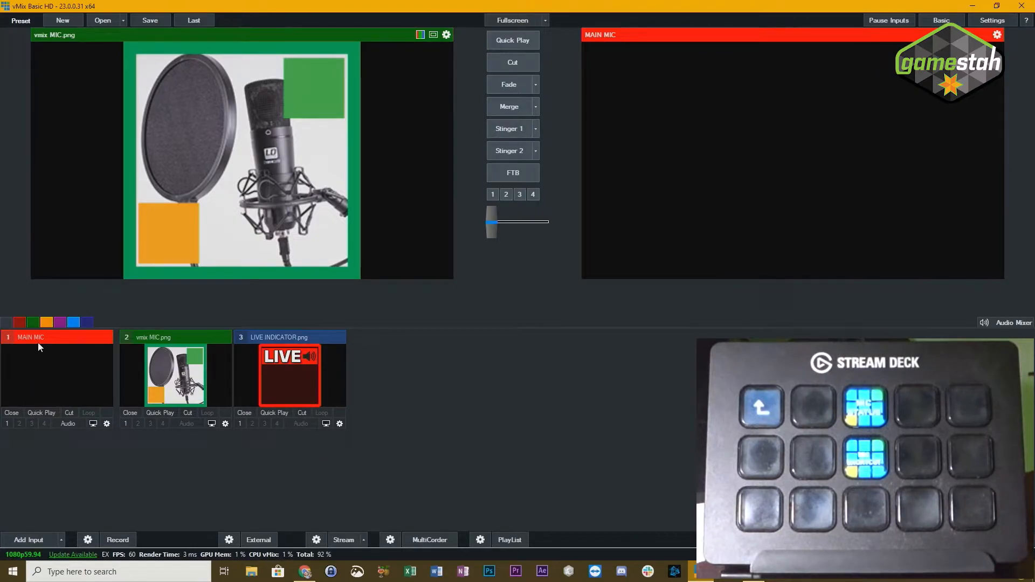
{"action": "left_click", "coordinate": [700, 572]}
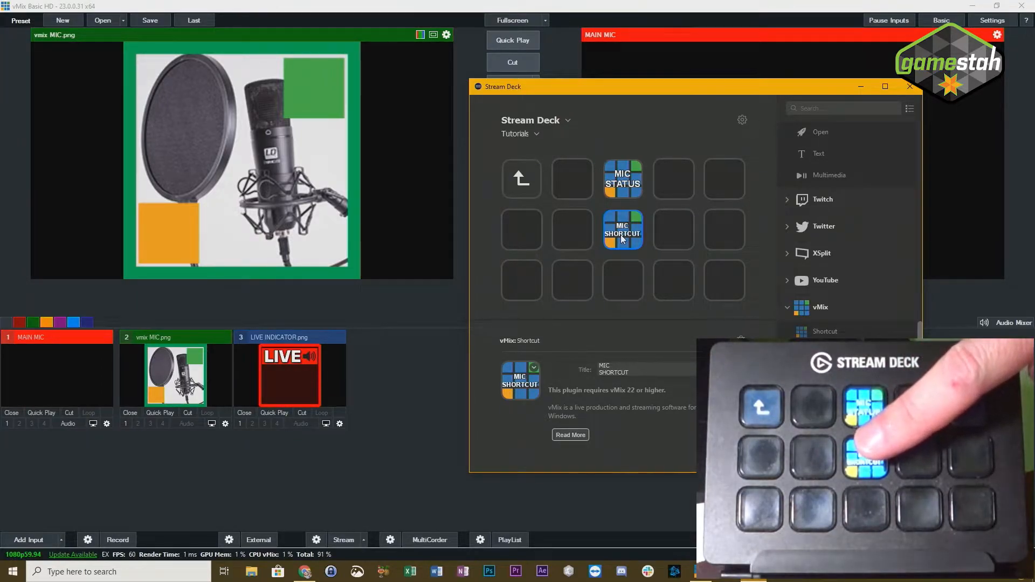
- Switch to vMix, select the MAIN MIC input and examine its general input settings
{"action": "left_click", "coordinate": [64, 339]}
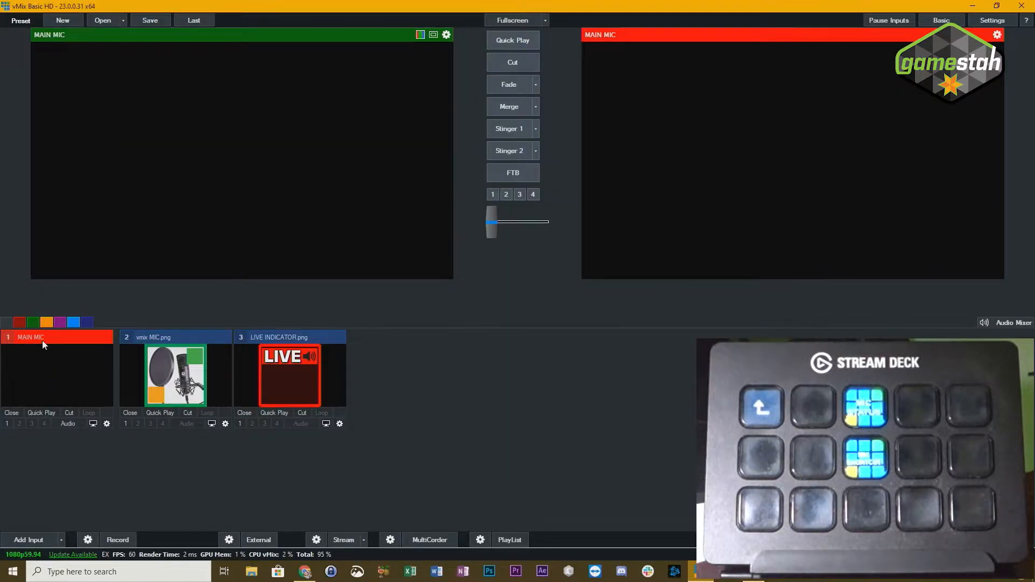
{"action": "left_click", "coordinate": [68, 424]}
{"action": "left_click", "coordinate": [106, 424]}
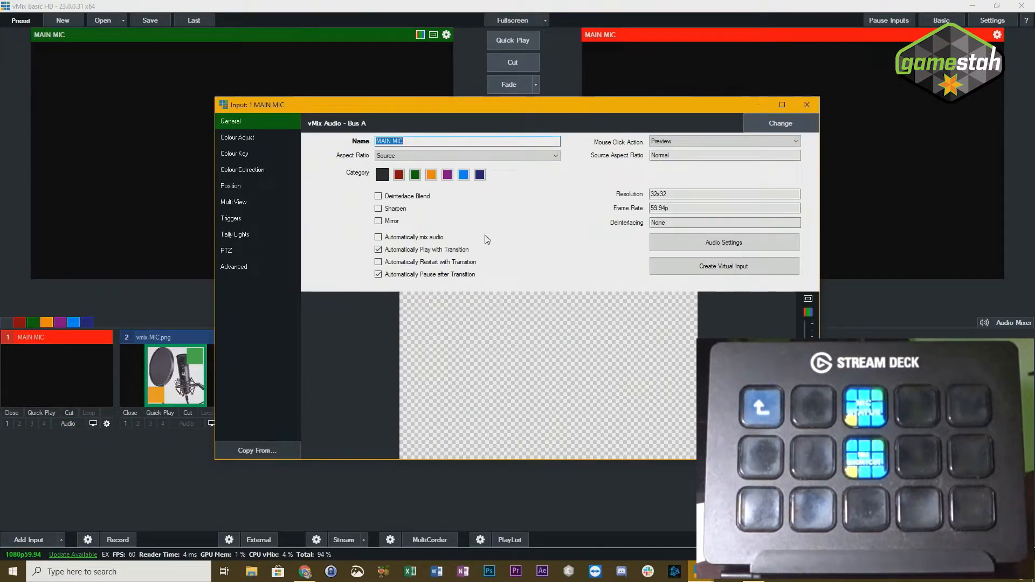
{"action": "left_click", "coordinate": [808, 105]}
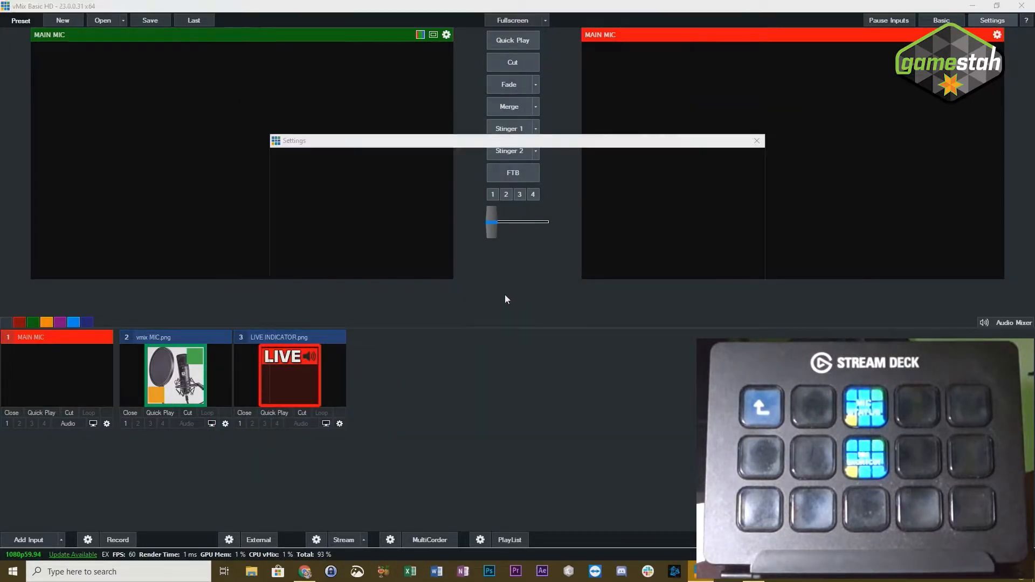
- Add a new vMix shortcut and assign the Stream Deck's MIC SHORTCUT key as its control using Find
{"action": "left_click", "coordinate": [290, 333]}
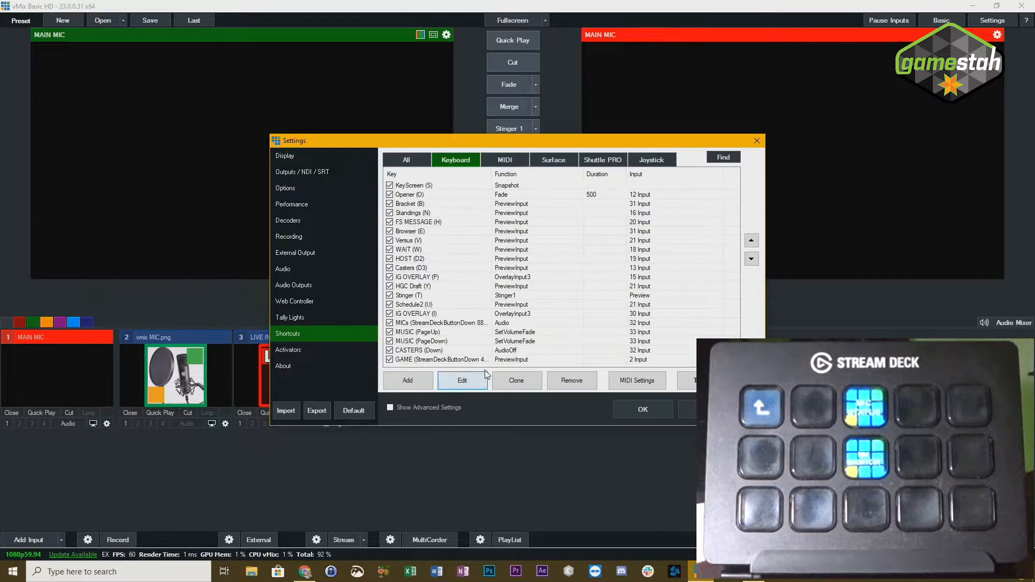
{"action": "left_click", "coordinate": [405, 380]}
{"action": "left_click", "coordinate": [653, 127]}
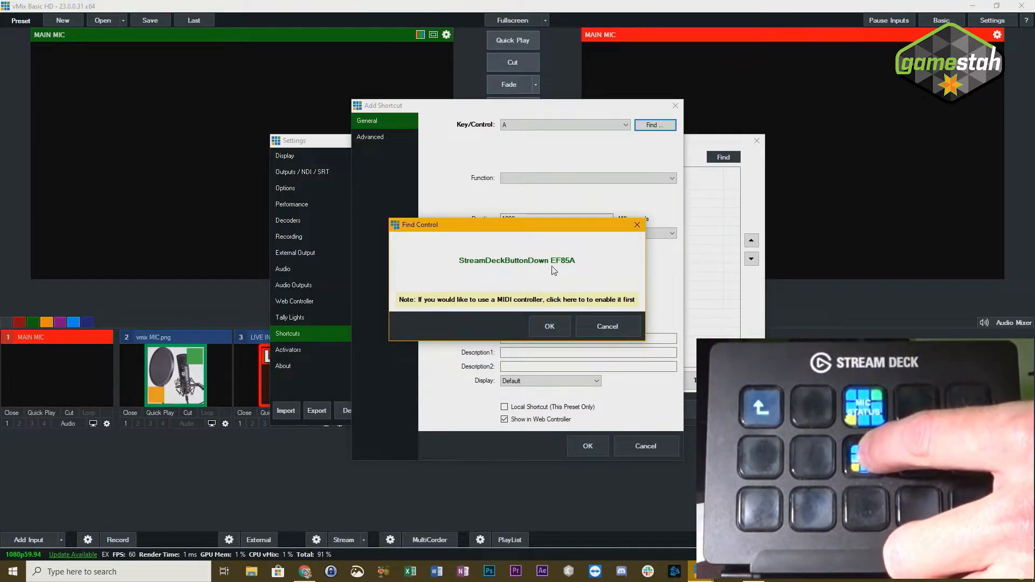
{"action": "left_click", "coordinate": [550, 325]}
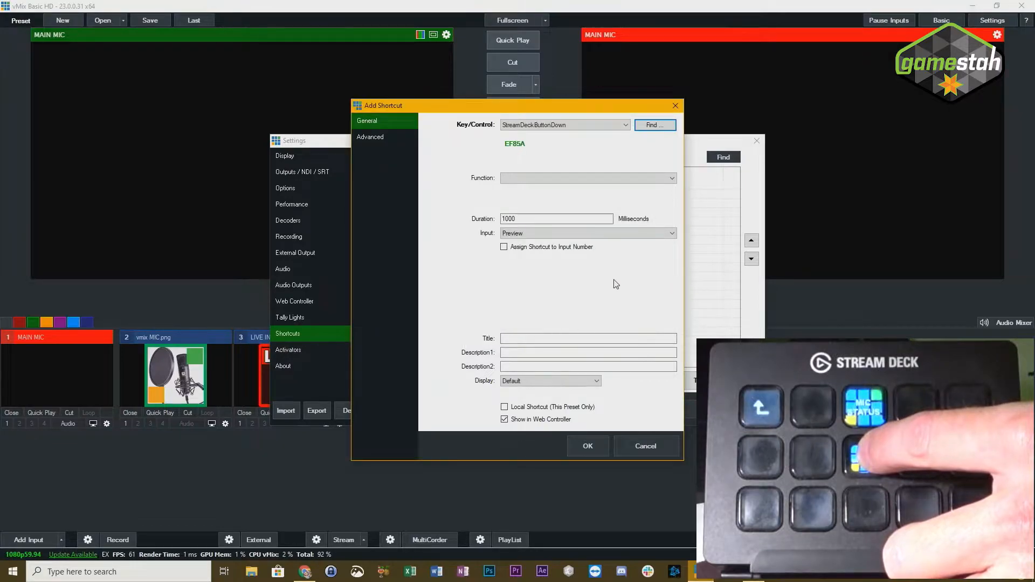
- Set the new shortcut's function to Audio and its input to 1 MAIN MIC
{"action": "left_click", "coordinate": [555, 173]}
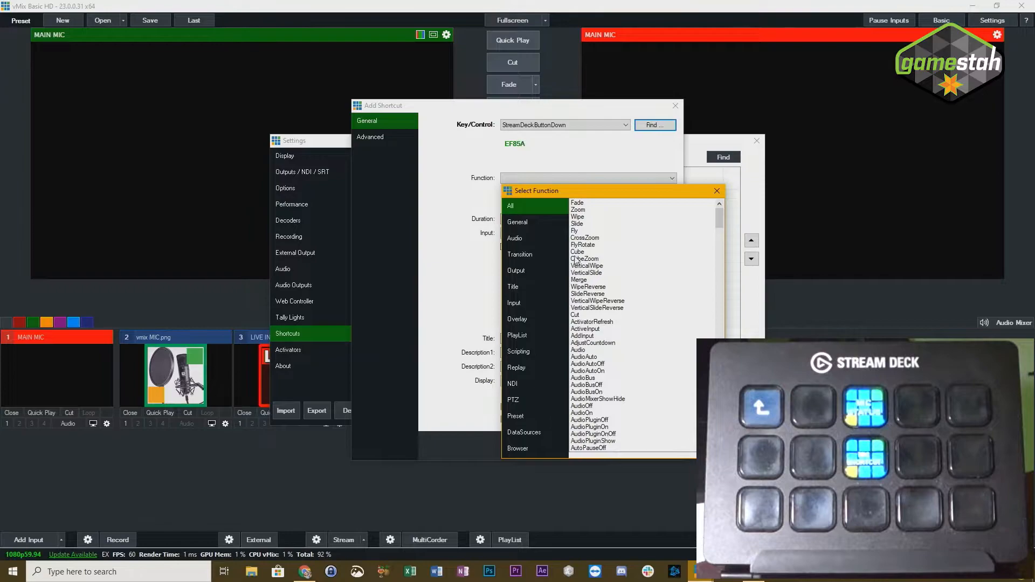
{"action": "left_click", "coordinate": [583, 351]}
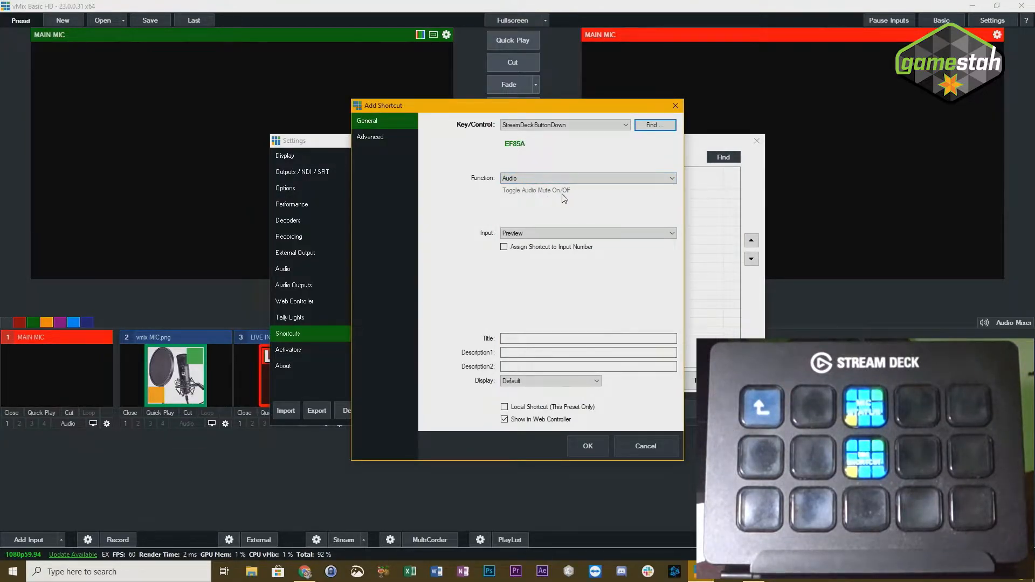
{"action": "left_click", "coordinate": [525, 238]}
{"action": "left_click", "coordinate": [532, 249]}
- Make the shortcut local to this preset, title it MIC TOGGLE, and save the settings
{"action": "left_click", "coordinate": [504, 407]}
{"action": "left_click", "coordinate": [530, 338]}
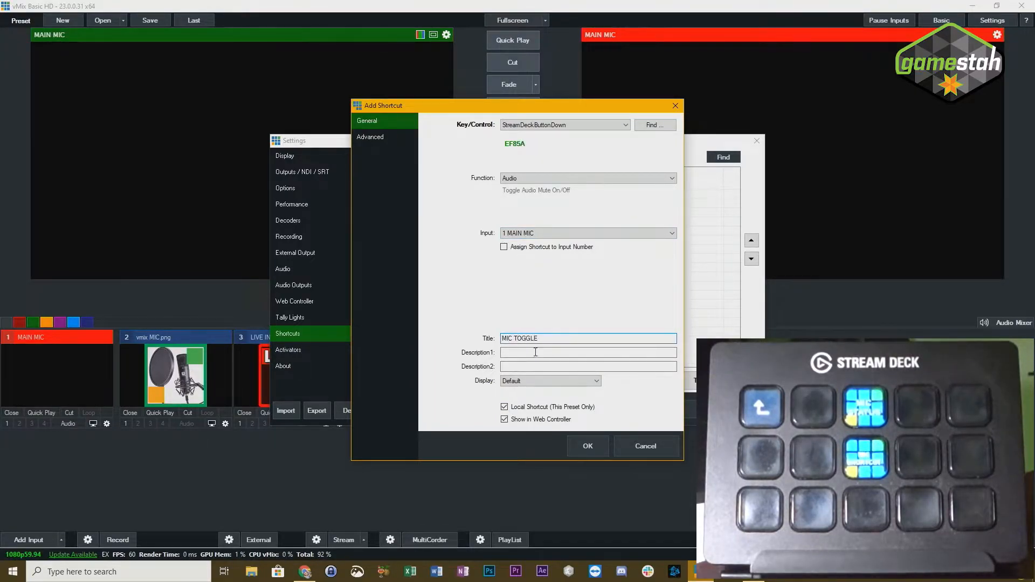
{"action": "left_click", "coordinate": [588, 446]}
{"action": "left_click", "coordinate": [641, 407]}
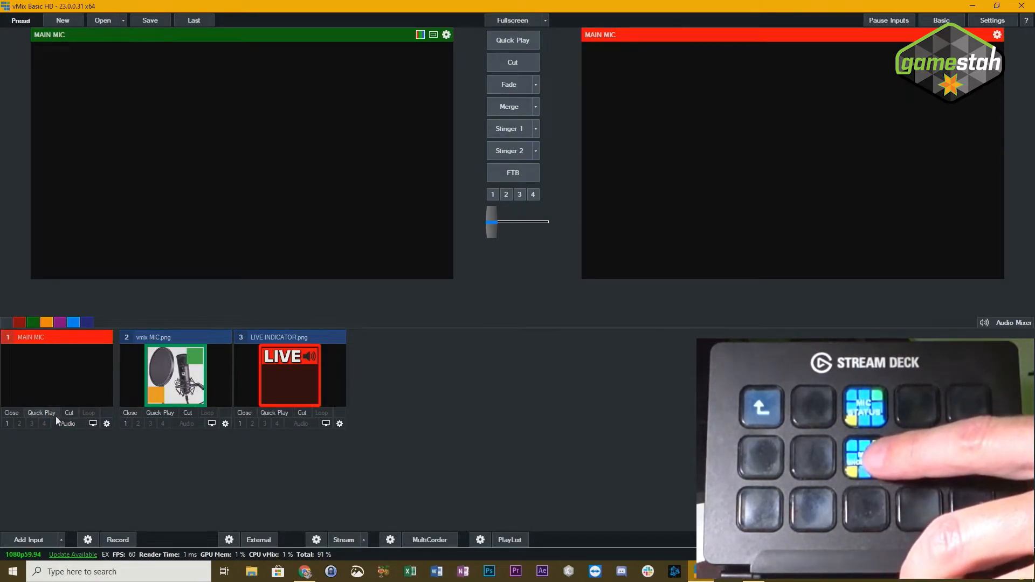
- Test the microphone toggle by repeatedly switching the MAIN MIC input's audio on and off
{"action": "left_click", "coordinate": [68, 424]}
{"action": "left_click", "coordinate": [76, 426]}
{"action": "left_click", "coordinate": [76, 426]}
{"action": "left_click", "coordinate": [78, 428]}
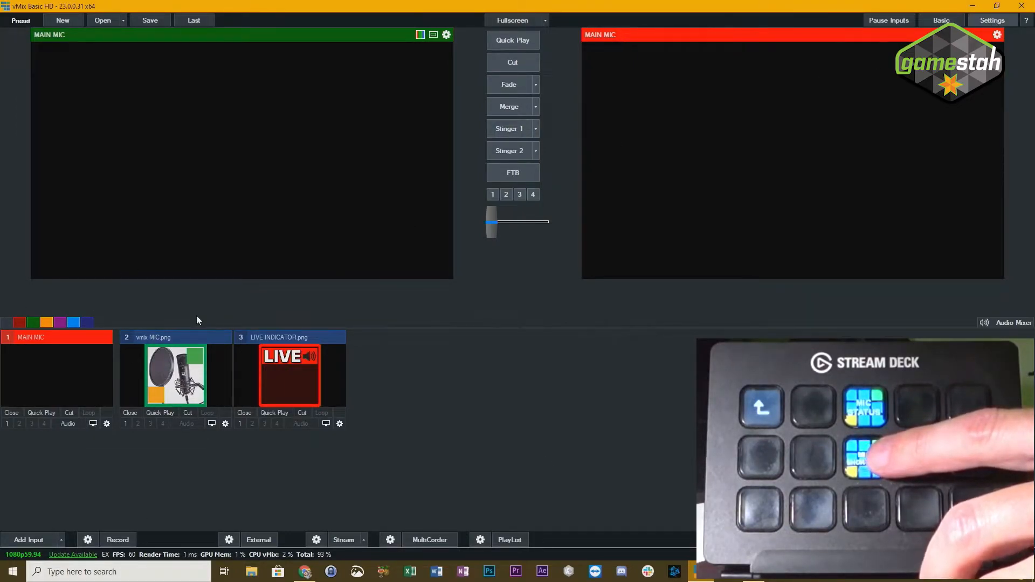
- Set the MIC TOGGLE shortcut's display to Thumbnail, save the settings, and test the microphone toggle
{"action": "left_click", "coordinate": [289, 334]}
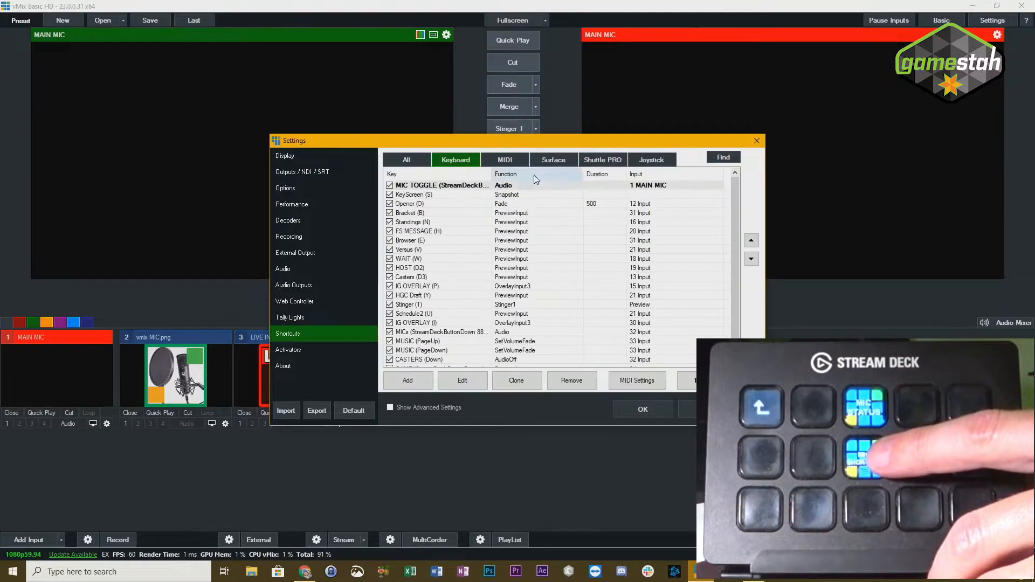
{"action": "left_click", "coordinate": [447, 187]}
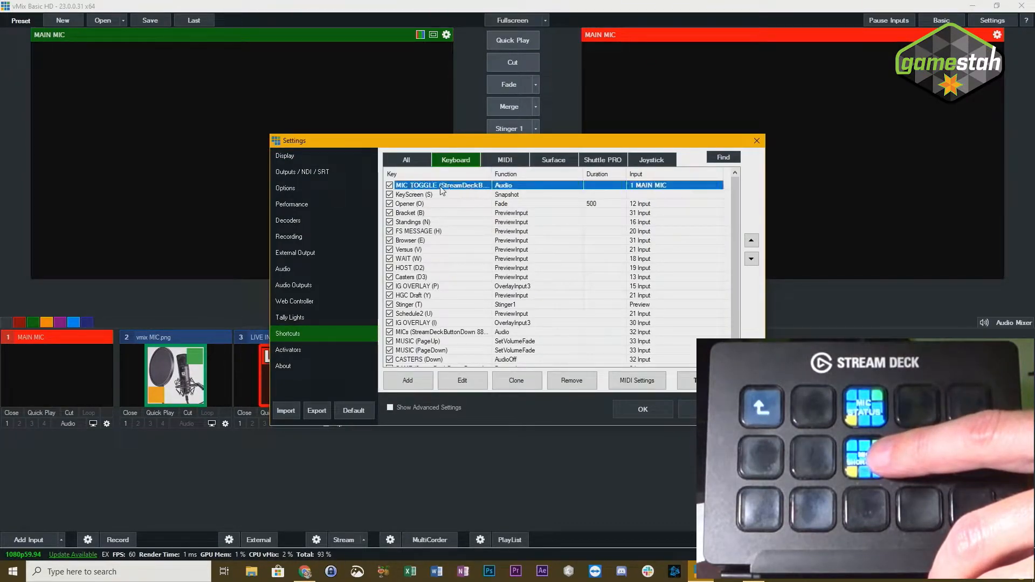
{"action": "left_click", "coordinate": [463, 381]}
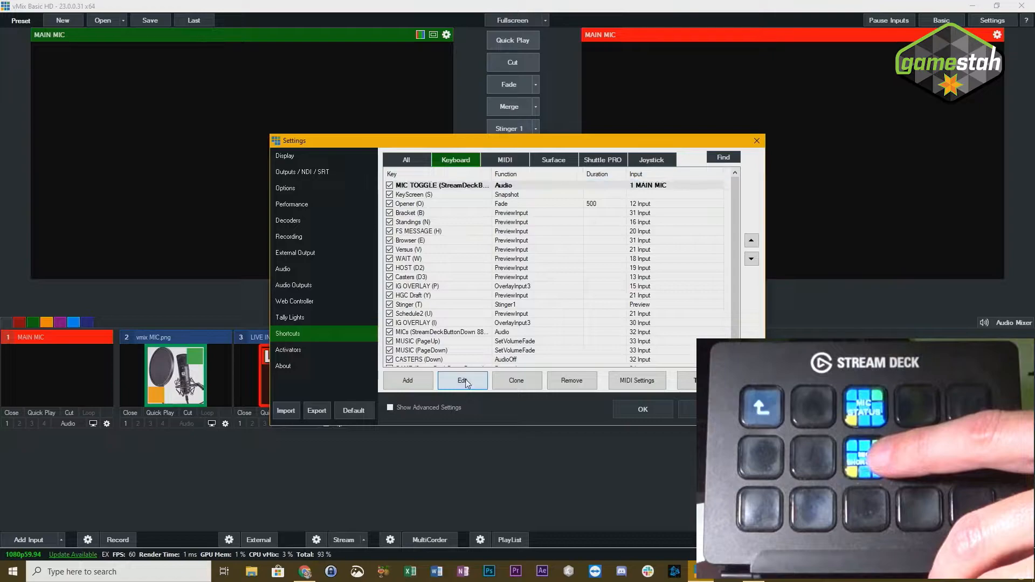
{"action": "left_click", "coordinate": [502, 384]}
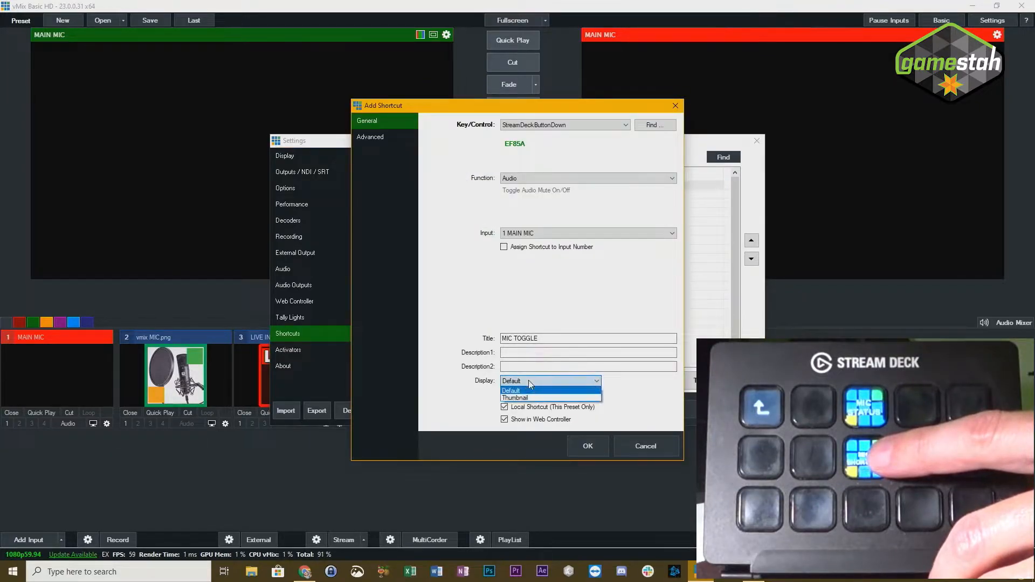
{"action": "left_click", "coordinate": [528, 394]}
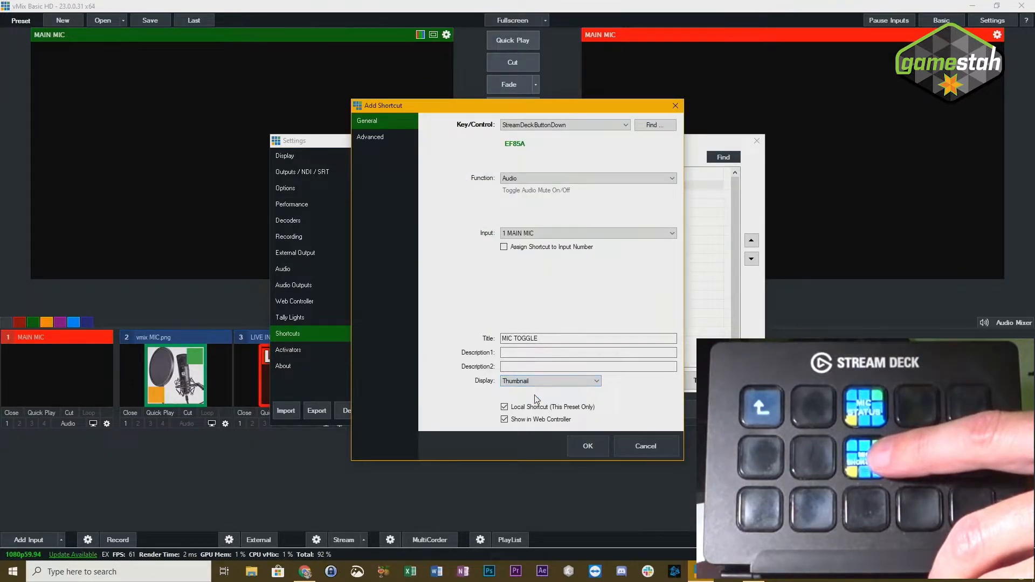
{"action": "left_click", "coordinate": [588, 447]}
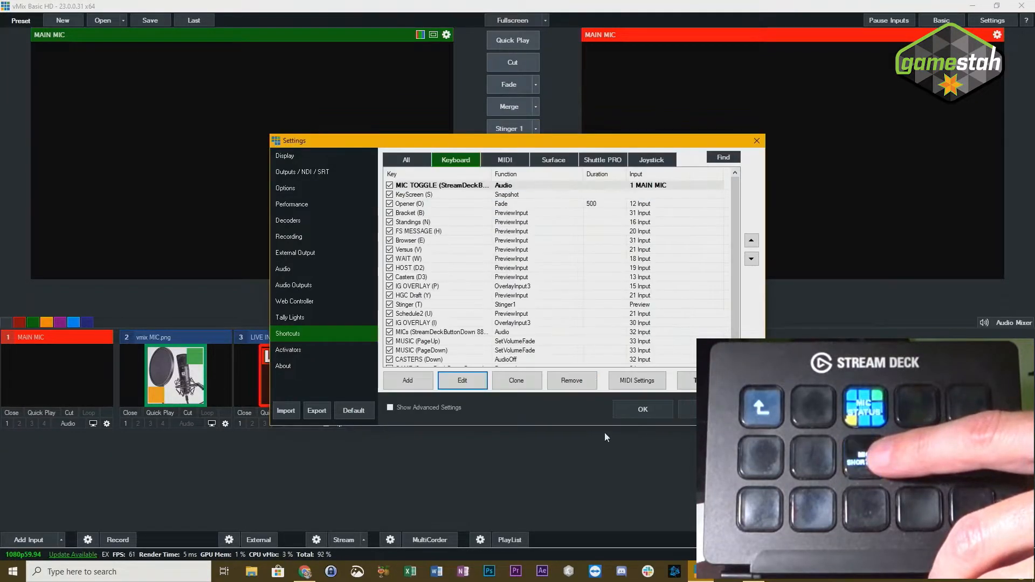
{"action": "left_click", "coordinate": [644, 410]}
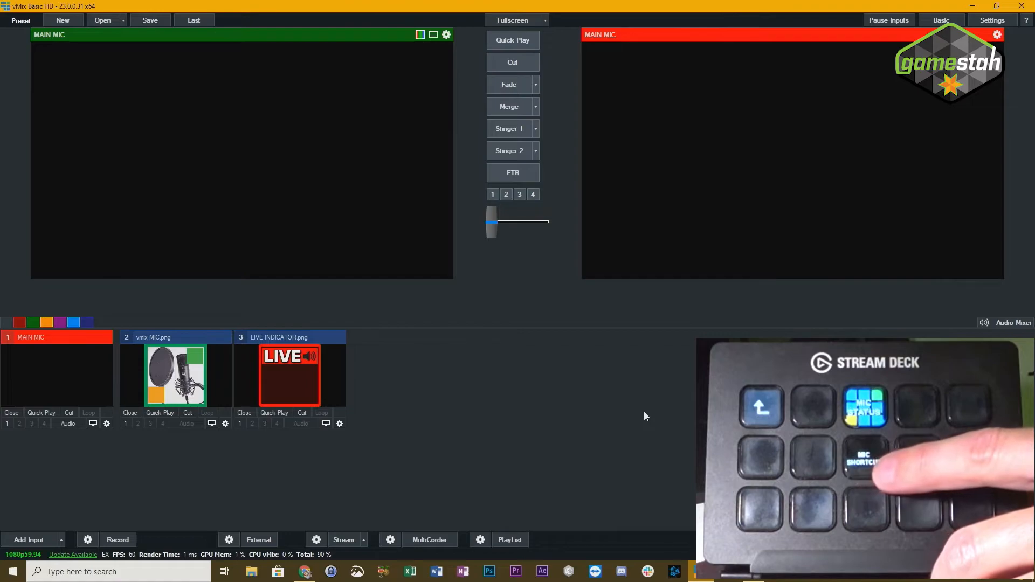
{"action": "key", "text": "m"}
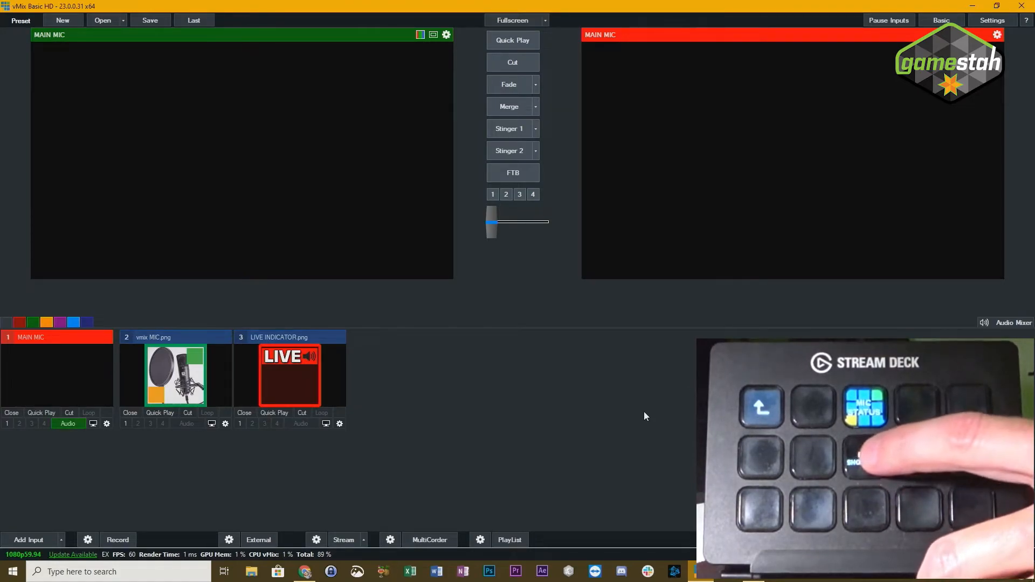
{"action": "key", "text": "m"}
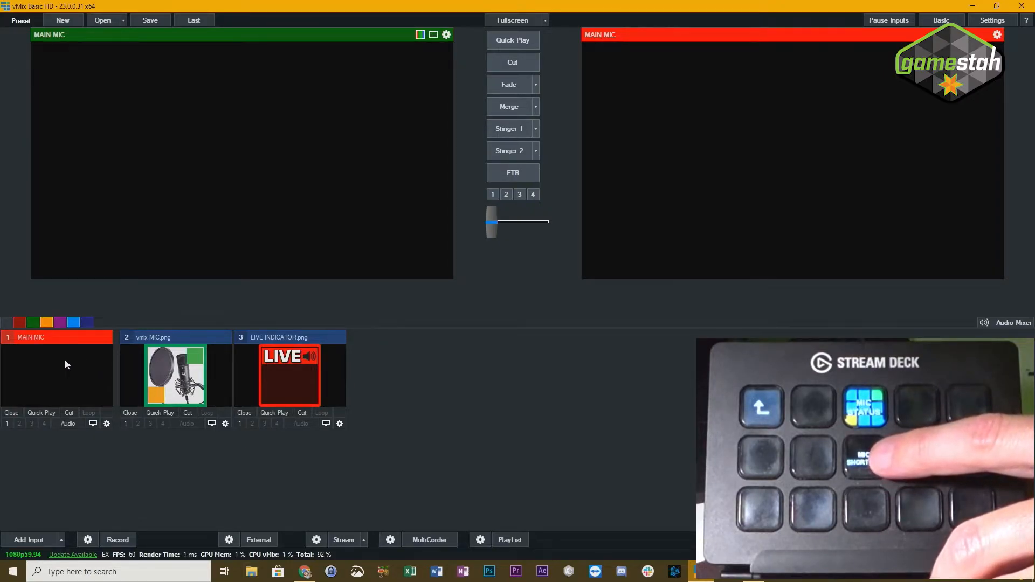
- Assign 2 vmix MIC.png to the first MultiView layer of the MAIN MIC input
{"action": "left_click", "coordinate": [107, 424]}
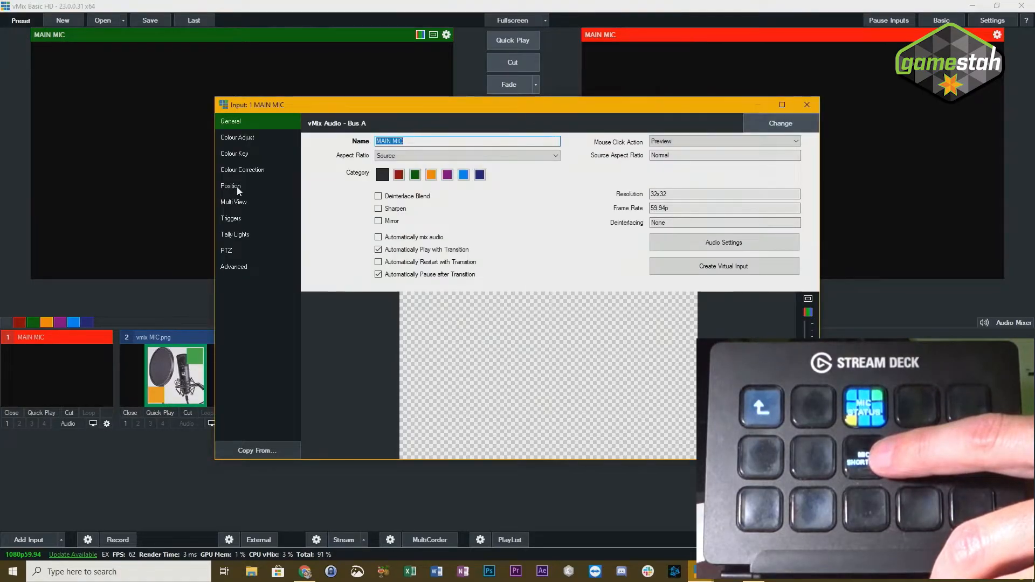
{"action": "left_click", "coordinate": [241, 202]}
{"action": "left_click", "coordinate": [400, 122]}
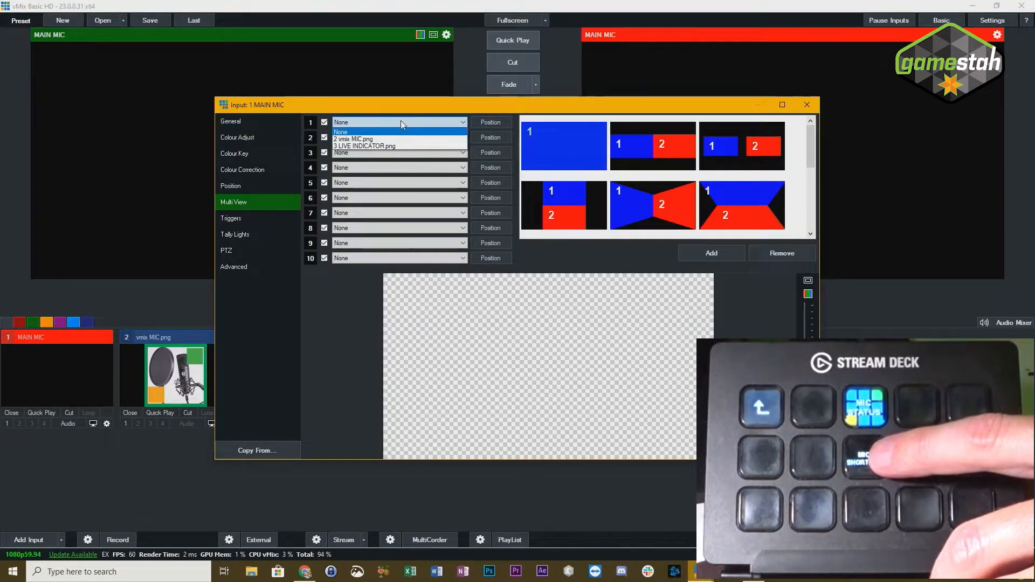
{"action": "left_click", "coordinate": [363, 139]}
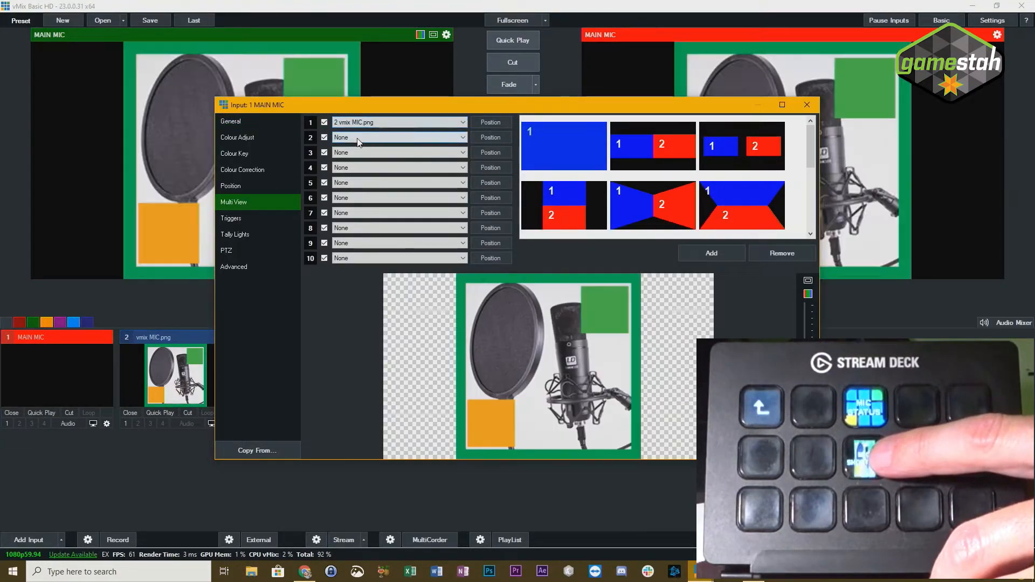
{"action": "left_click", "coordinate": [807, 106]}
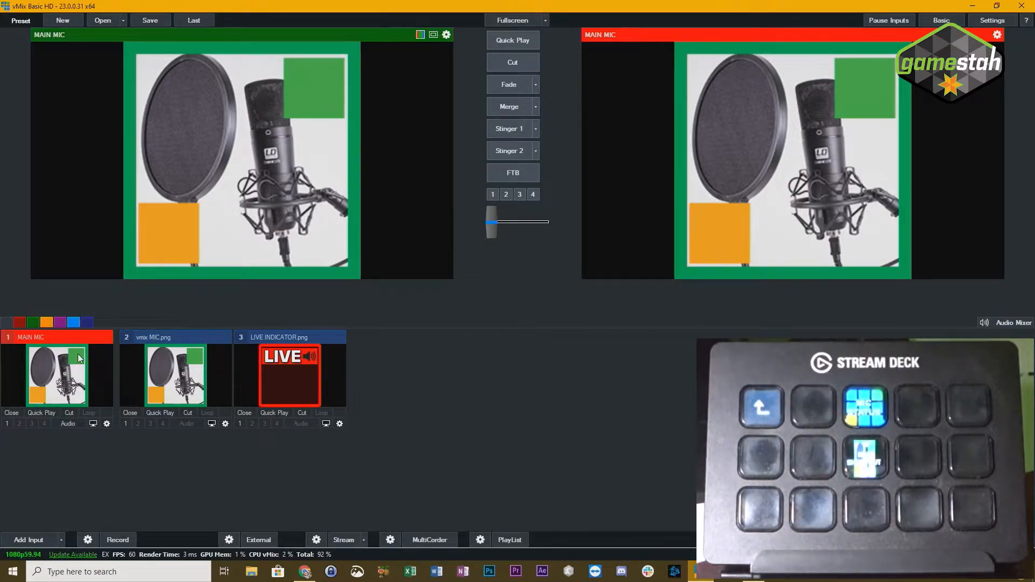
- Stretch the vmix MIC.png input horizontally to fill the frame by setting its Zoom X to 1.778
{"action": "left_click", "coordinate": [226, 424]}
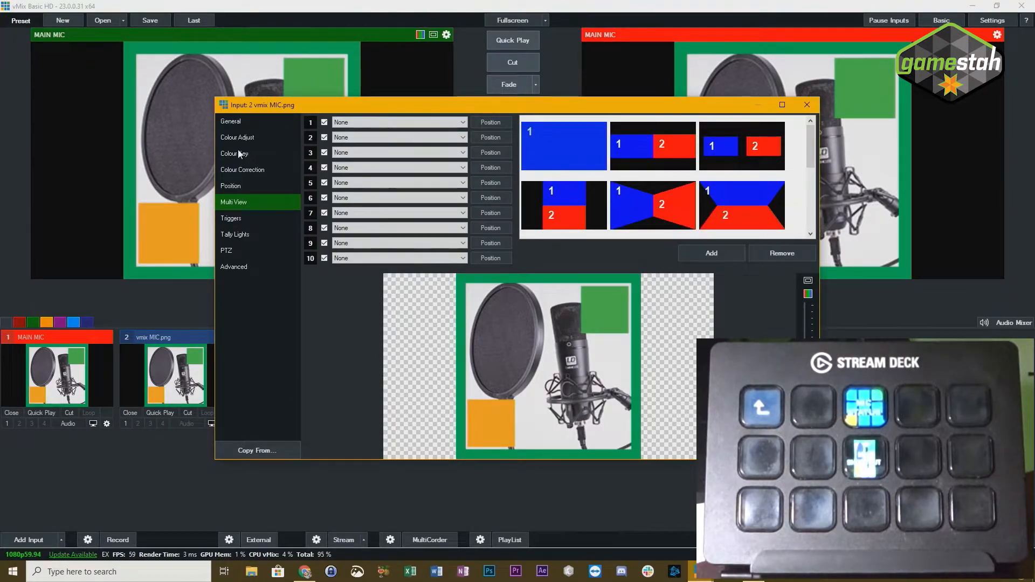
{"action": "left_click", "coordinate": [242, 185]}
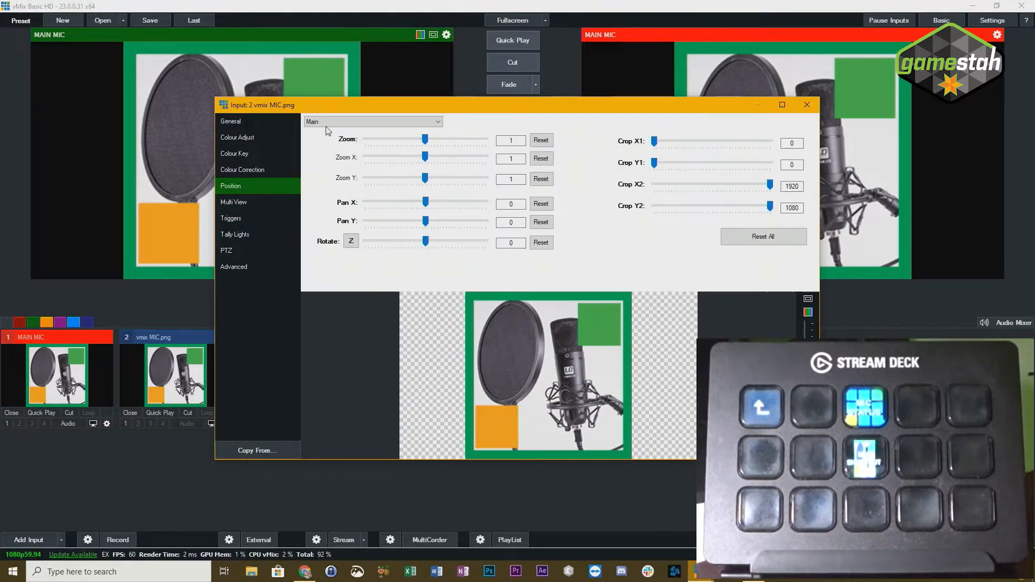
{"action": "left_click_drag", "start_coordinate": [423, 161], "coordinate": [439, 156]}
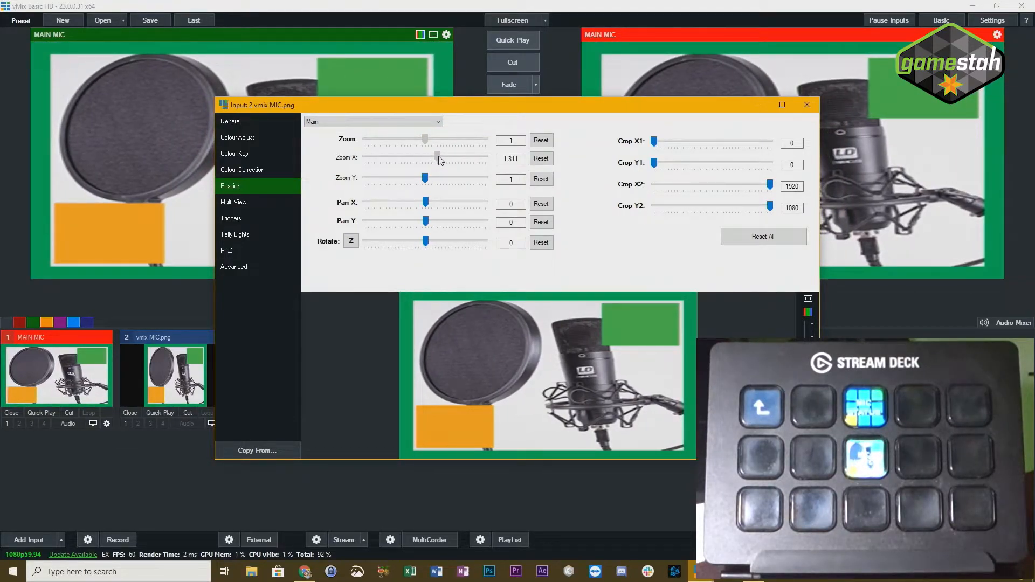
{"action": "scroll", "coordinate": [439, 160], "scroll_direction": "down", "scroll_amount": 7}
{"action": "scroll", "coordinate": [439, 160], "scroll_direction": "down", "scroll_amount": 3}
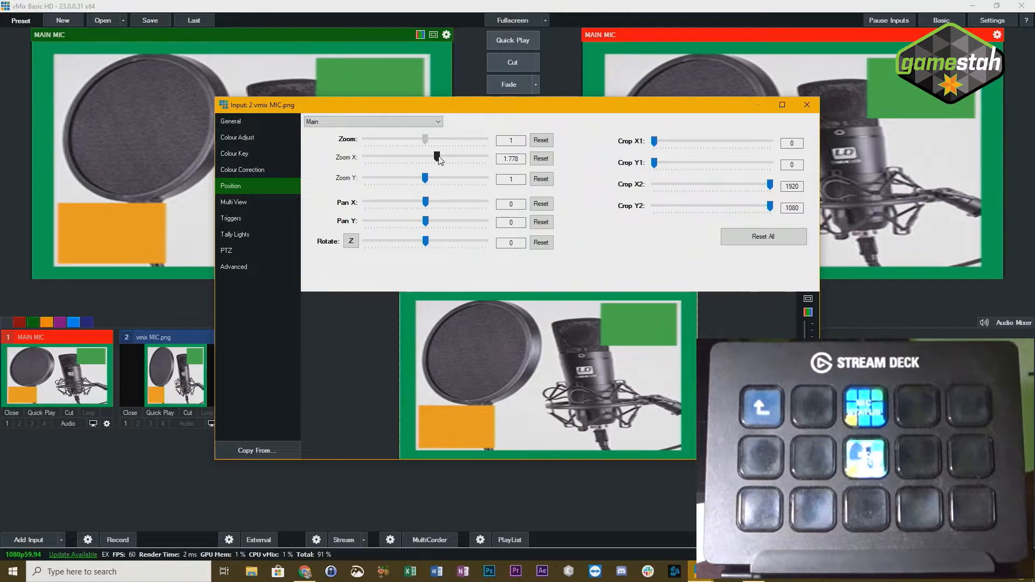
{"action": "left_click", "coordinate": [803, 106]}
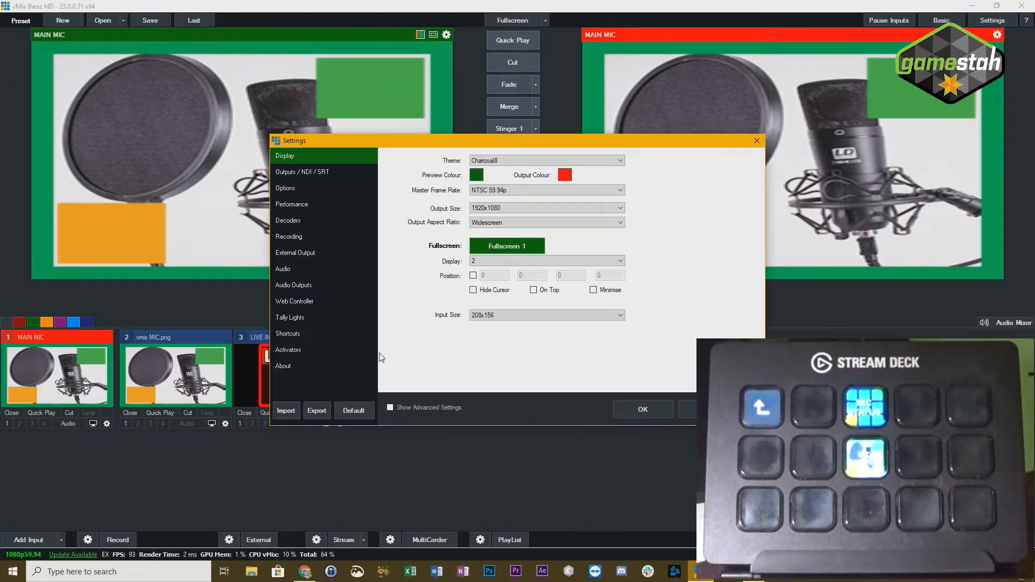
- Add a new activator in the settings and assign the Stream Deck's MIC STATUS key as its control using Find
{"action": "left_click", "coordinate": [291, 350]}
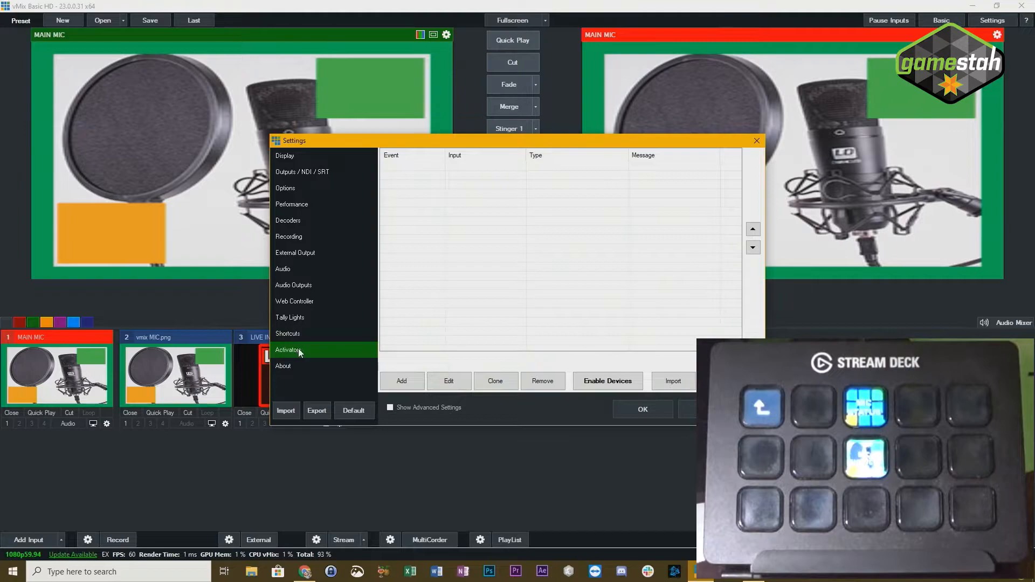
{"action": "left_click", "coordinate": [405, 384]}
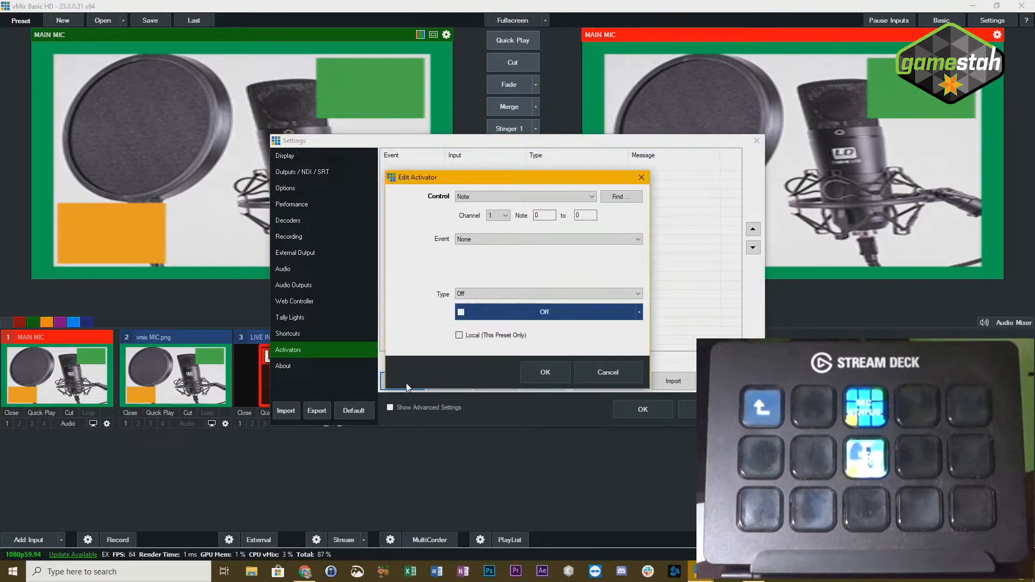
{"action": "left_click", "coordinate": [627, 199]}
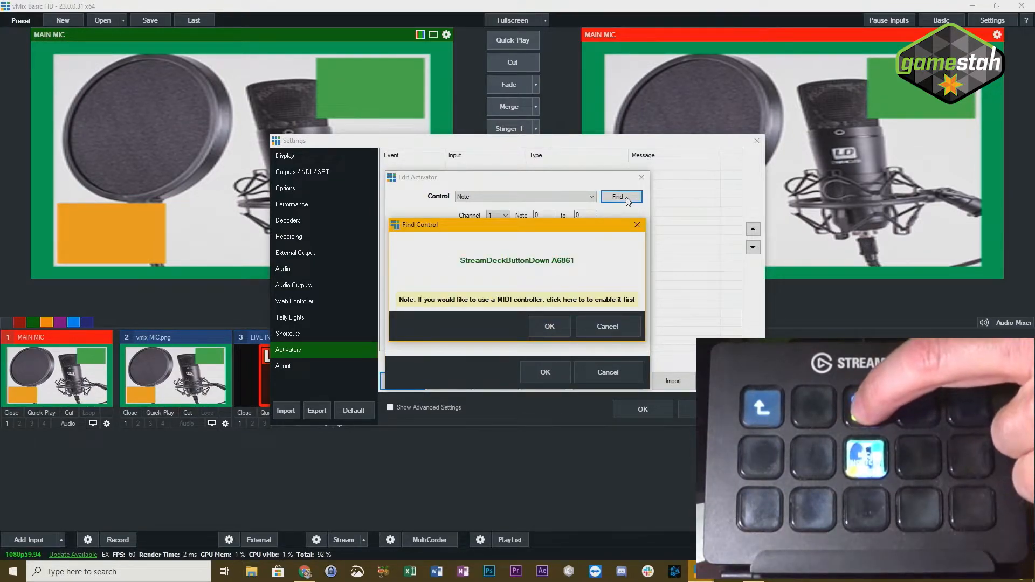
{"action": "left_click", "coordinate": [550, 326]}
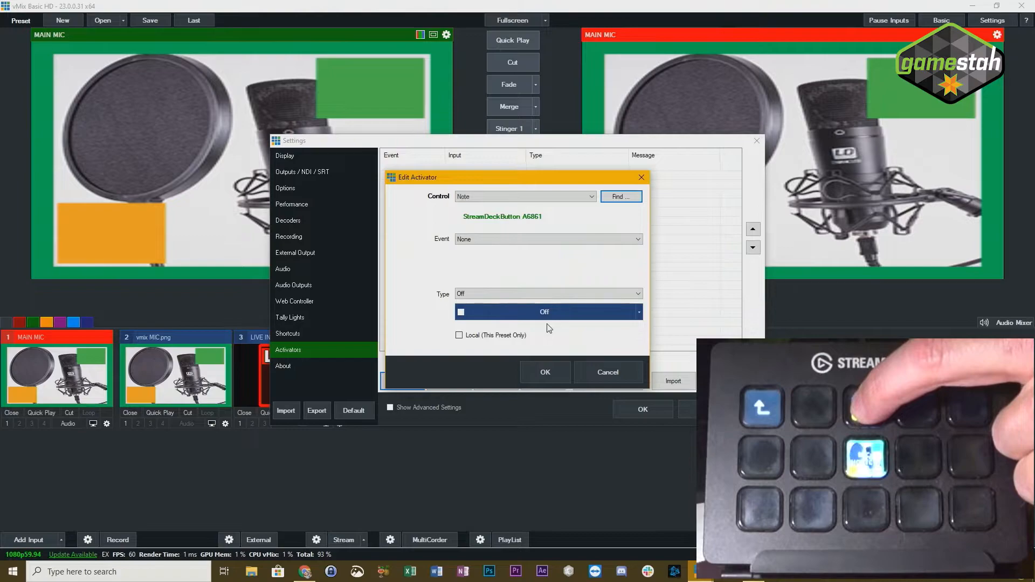
- Set the activator's event to InputAudio for input 1 MAIN MIC and its type to StreamDeck
{"action": "left_click", "coordinate": [525, 240]}
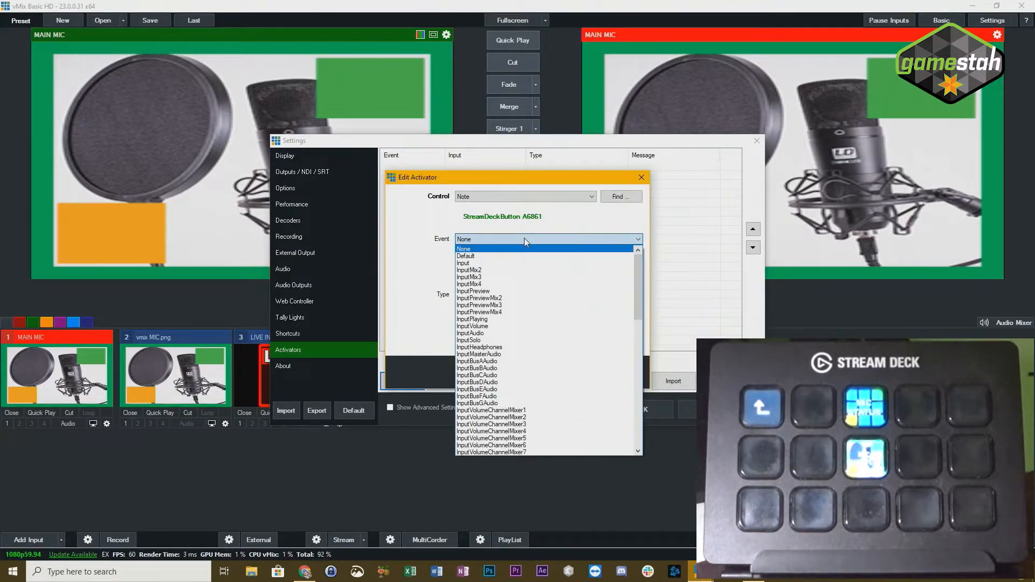
{"action": "left_click", "coordinate": [485, 334]}
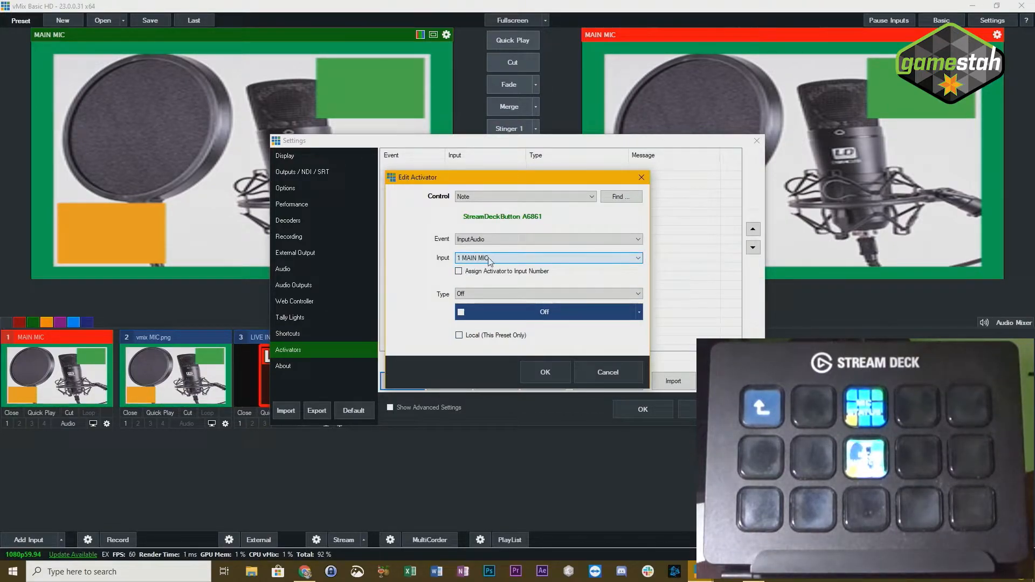
{"action": "left_click", "coordinate": [490, 294]}
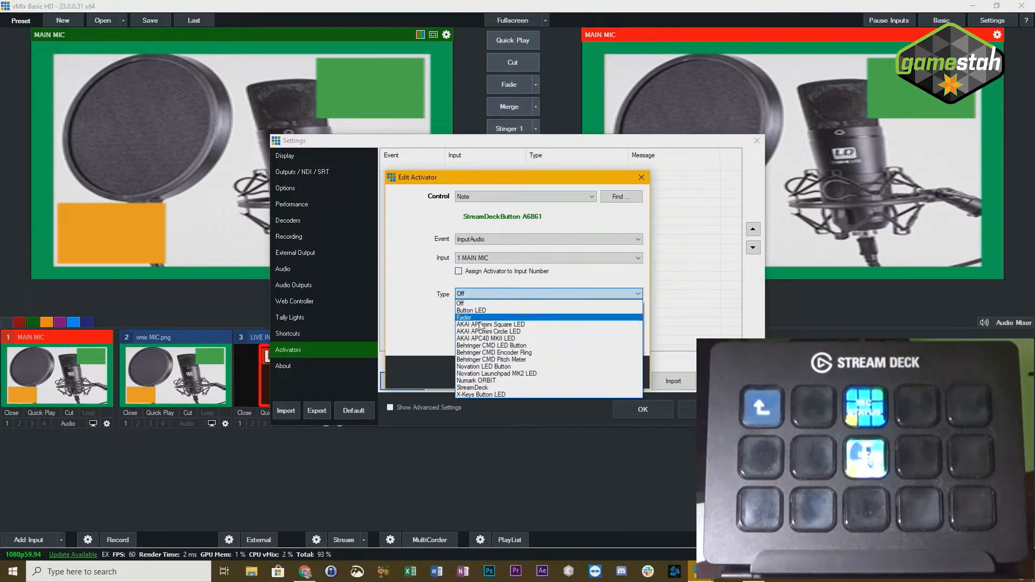
{"action": "left_click", "coordinate": [488, 387]}
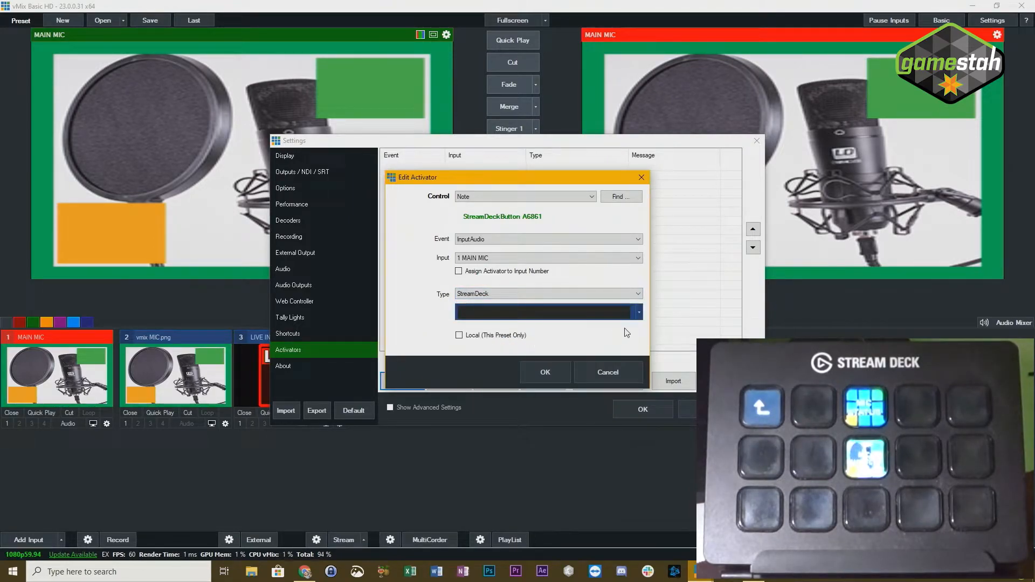
- Give the activator the bright red colour, make it local to this preset, and save the settings
{"action": "left_click", "coordinate": [639, 312]}
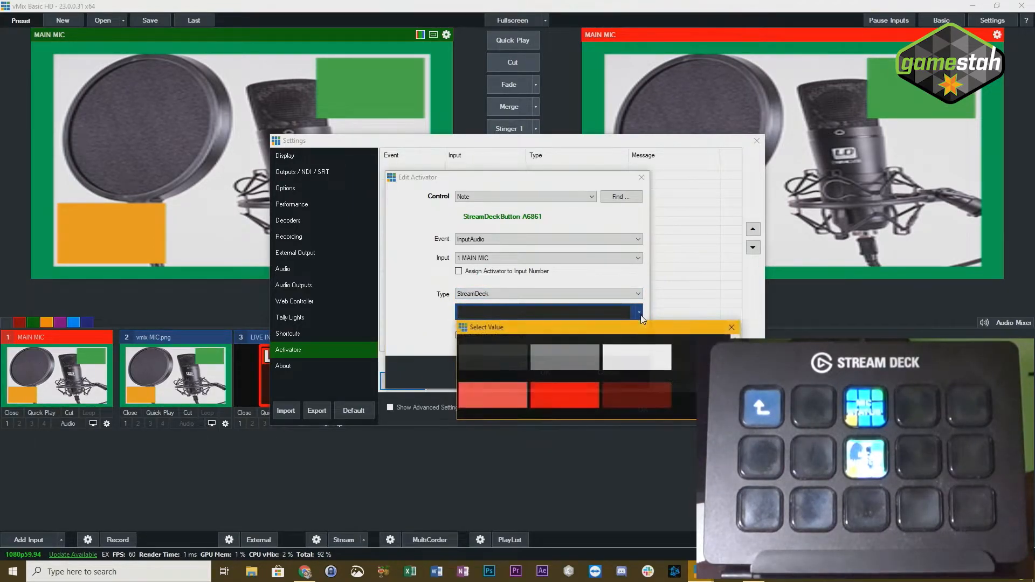
{"action": "mouse_move", "coordinate": [736, 349]}
{"action": "left_mouse_down"}
{"action": "mouse_move", "coordinate": [735, 390]}
{"action": "mouse_move", "coordinate": [736, 348]}
{"action": "left_mouse_up"}
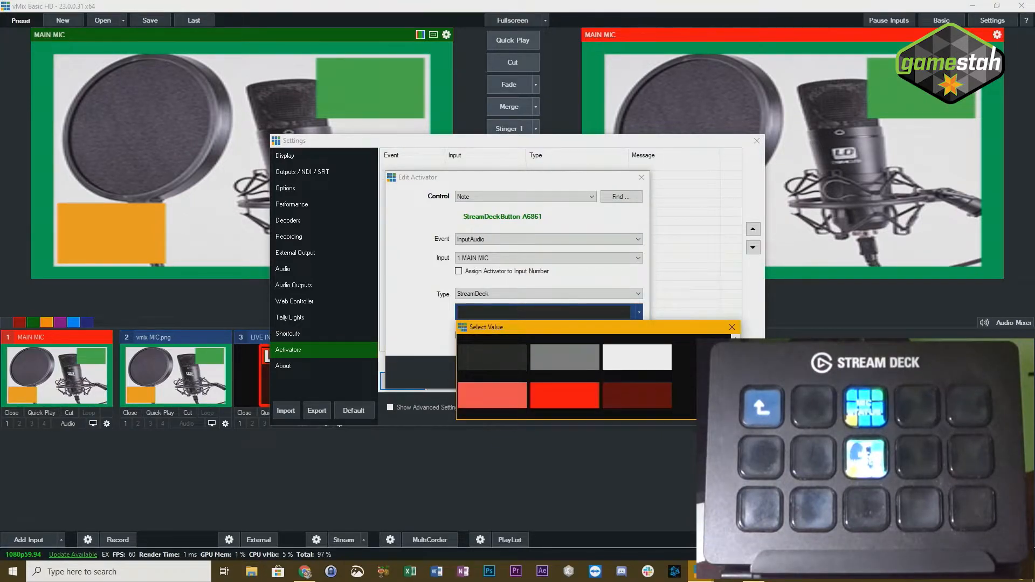
{"action": "left_click", "coordinate": [561, 398]}
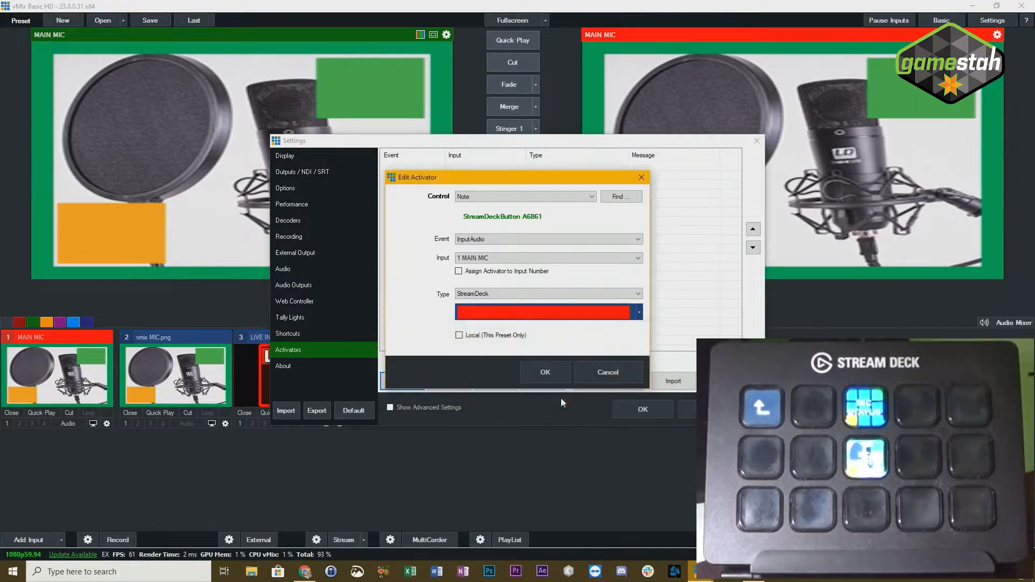
{"action": "left_click", "coordinate": [459, 335]}
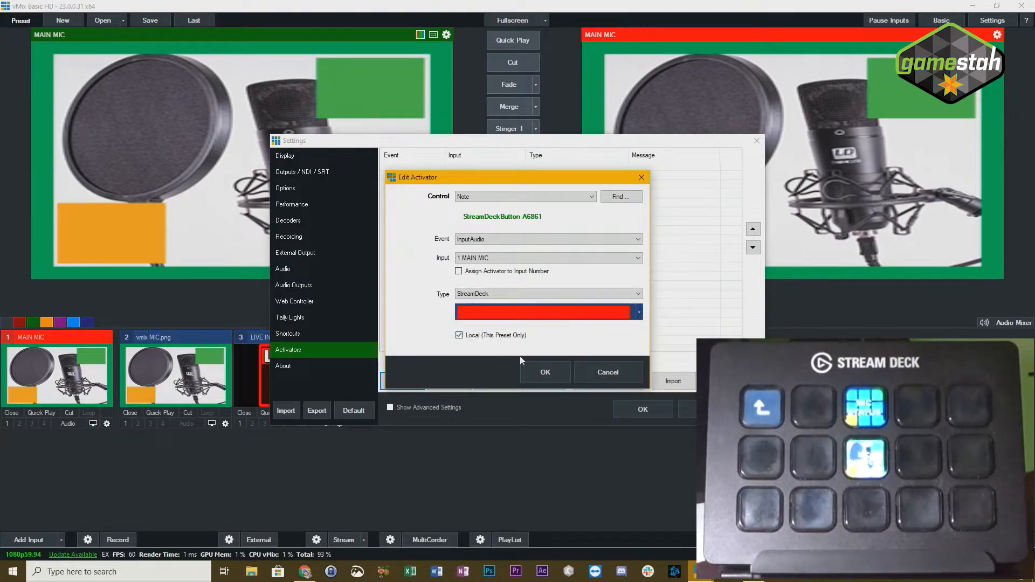
{"action": "left_click", "coordinate": [546, 373]}
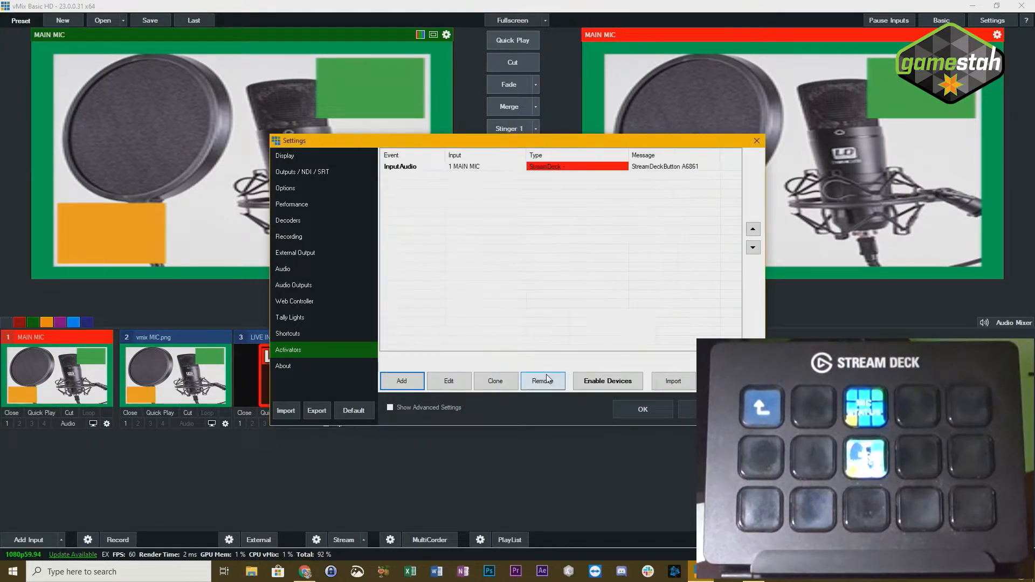
{"action": "left_click", "coordinate": [643, 410]}
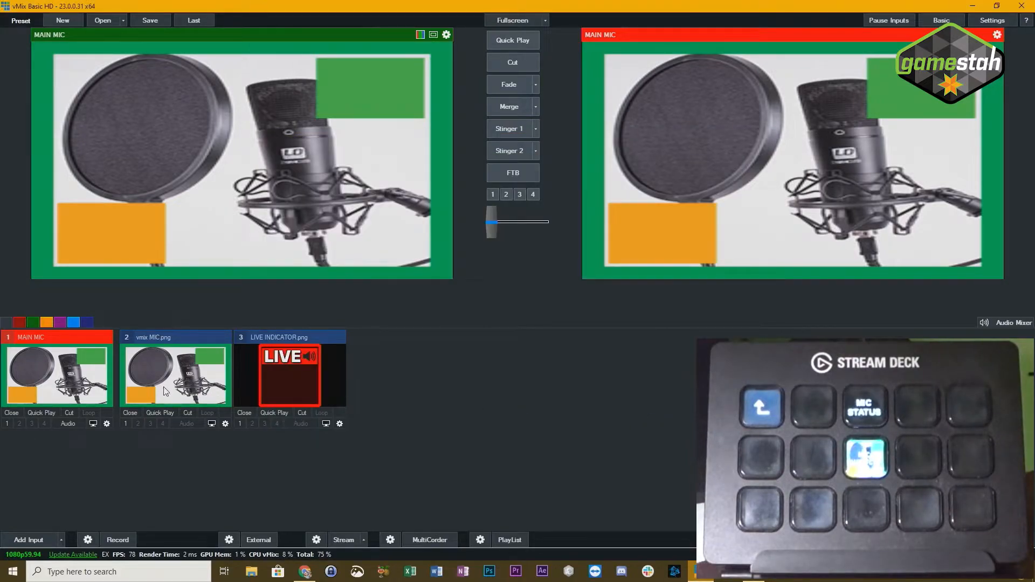
- Test the MIC STATUS activator by repeatedly switching the MAIN MIC input's audio on and off
{"action": "left_click", "coordinate": [71, 423]}
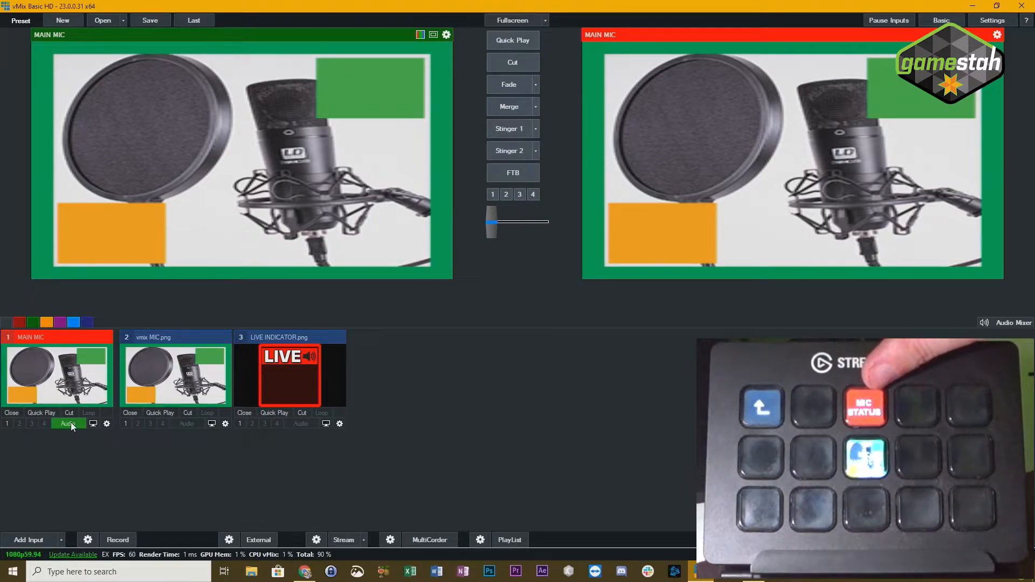
{"action": "left_click", "coordinate": [70, 422]}
{"action": "left_click", "coordinate": [72, 423]}
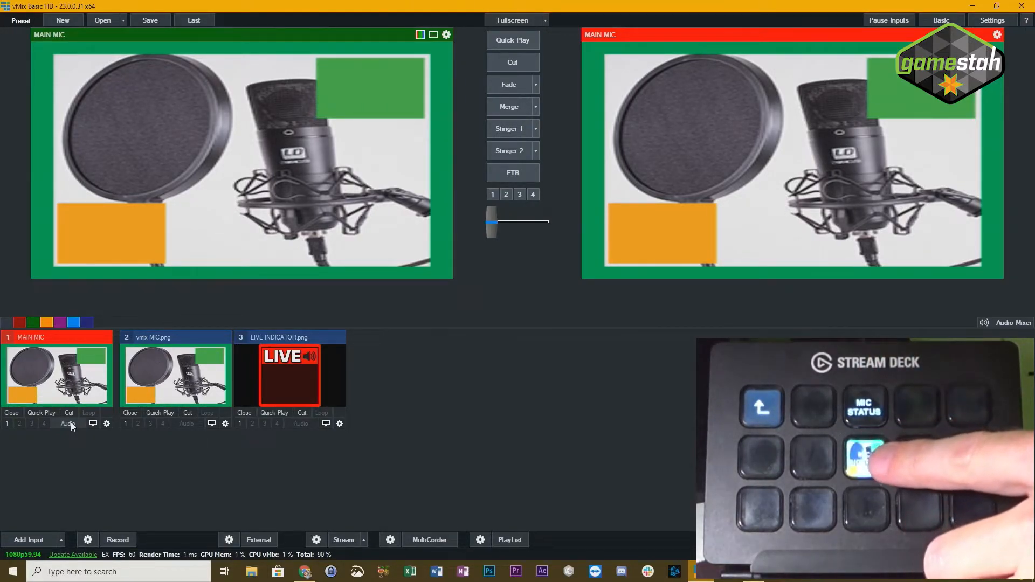
{"action": "left_click", "coordinate": [72, 423]}
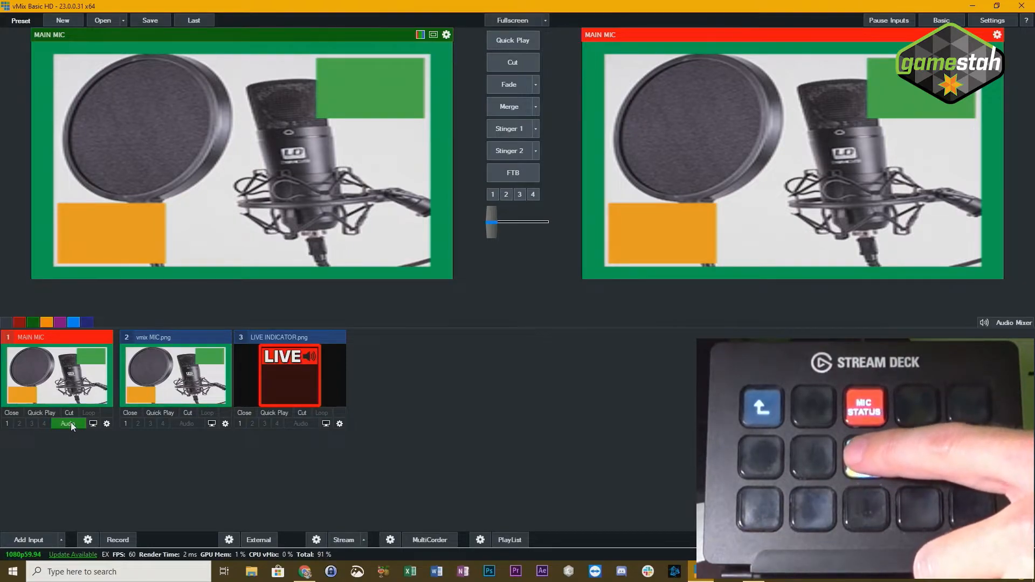
{"action": "left_click", "coordinate": [71, 423]}
{"action": "left_click", "coordinate": [71, 423]}
{"action": "left_click", "coordinate": [71, 424]}
{"action": "left_click", "coordinate": [70, 424]}
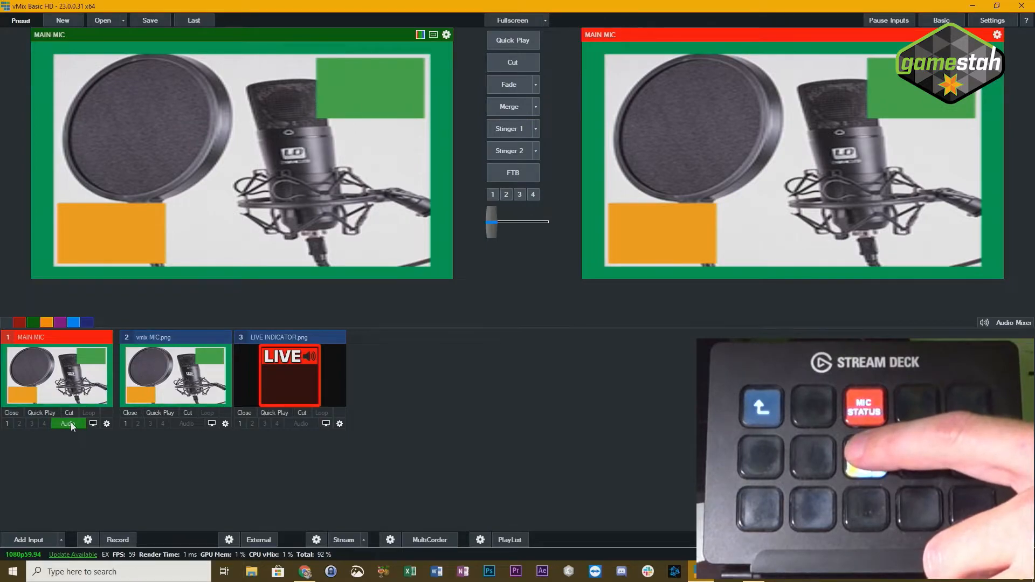
- Toggle the MAIN MIC input's audio several more times to compare it with the Stream Deck's MIC STATUS key
{"action": "left_click", "coordinate": [70, 424]}
{"action": "left_click", "coordinate": [70, 423]}
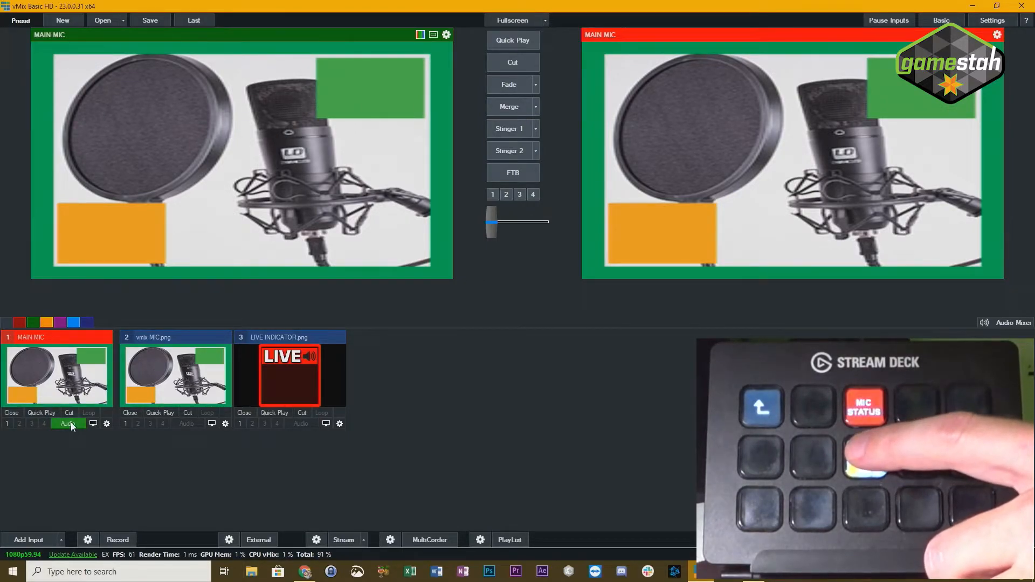
{"action": "left_click", "coordinate": [70, 423]}
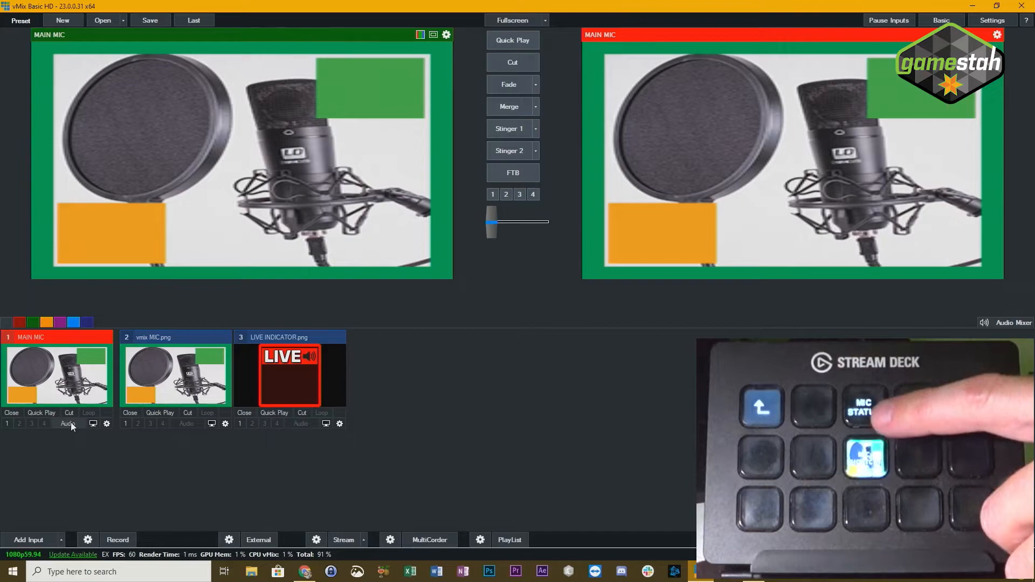
{"action": "left_click", "coordinate": [71, 423]}
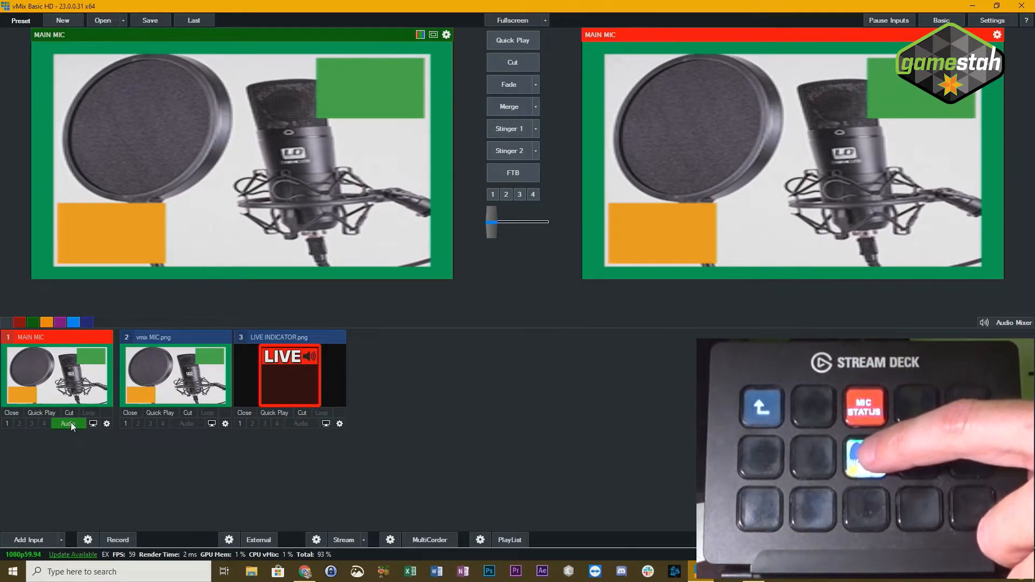
{"action": "left_click", "coordinate": [71, 423]}
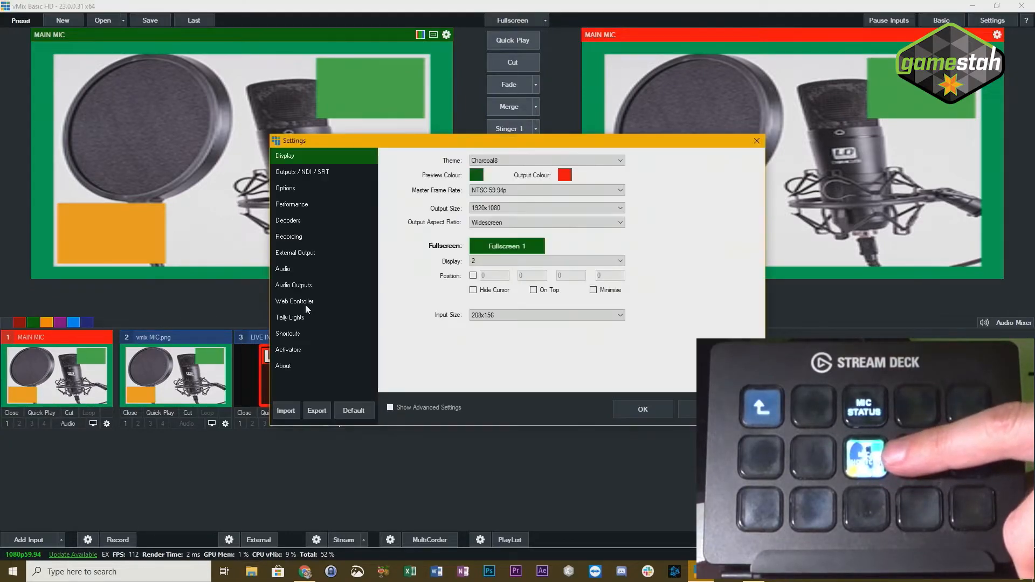
- Reassign the InputAudio activator's control to the Stream Deck's microphone toggle key using Find, and save the settings
{"action": "left_click", "coordinate": [296, 351]}
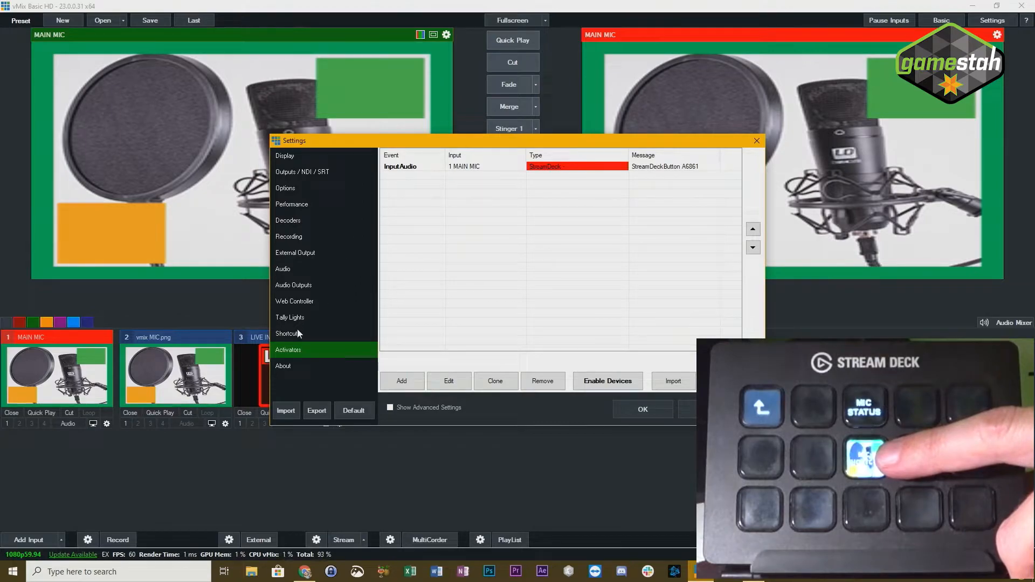
{"action": "left_click", "coordinate": [299, 334]}
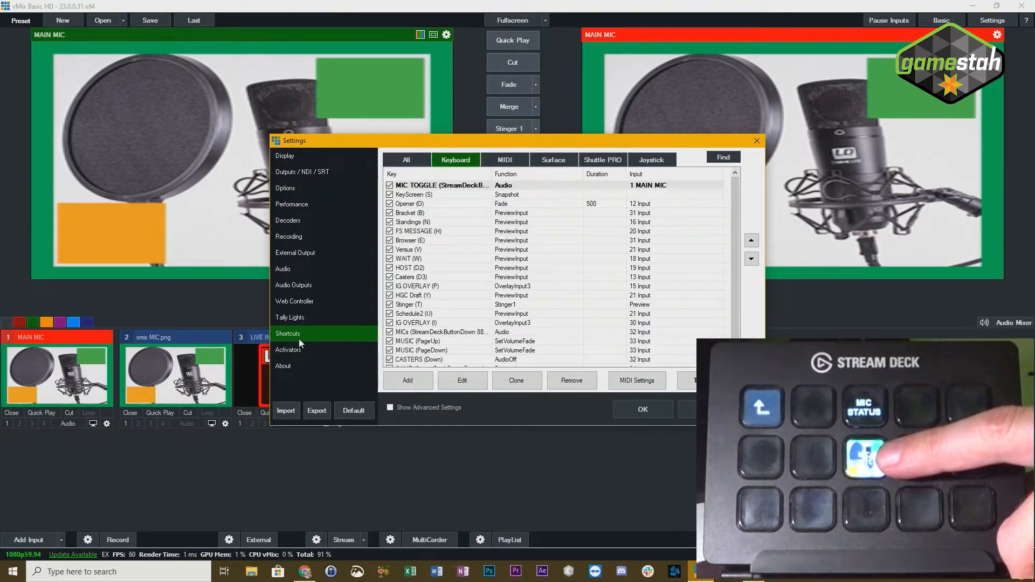
{"action": "left_click", "coordinate": [292, 351]}
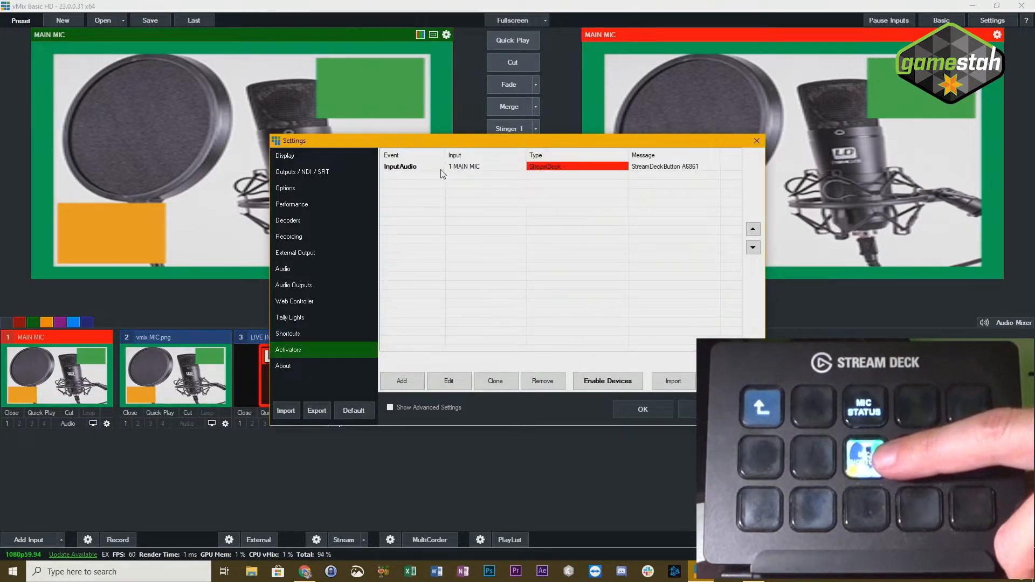
{"action": "left_click", "coordinate": [473, 167]}
{"action": "left_click", "coordinate": [438, 381]}
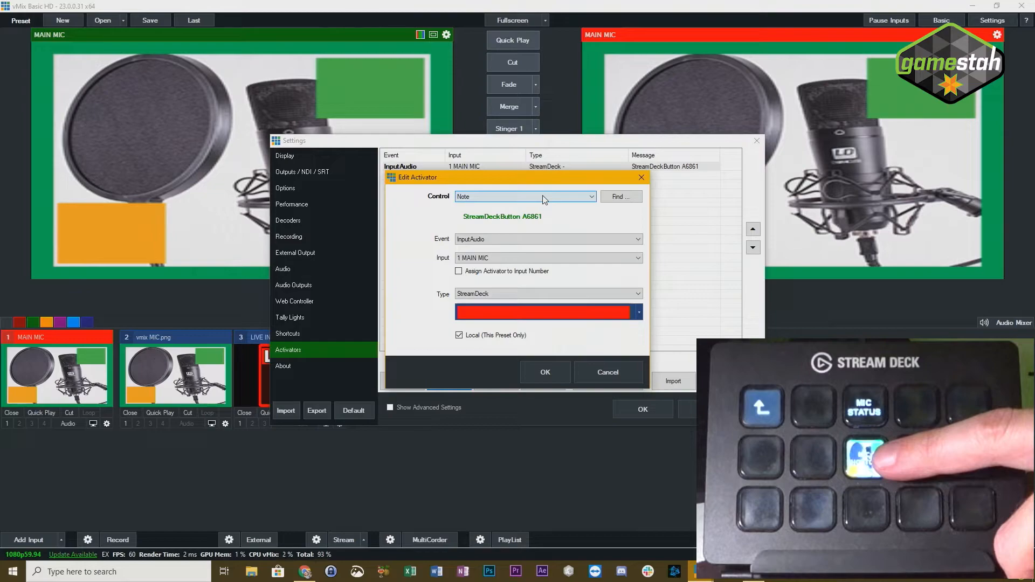
{"action": "left_click", "coordinate": [627, 197]}
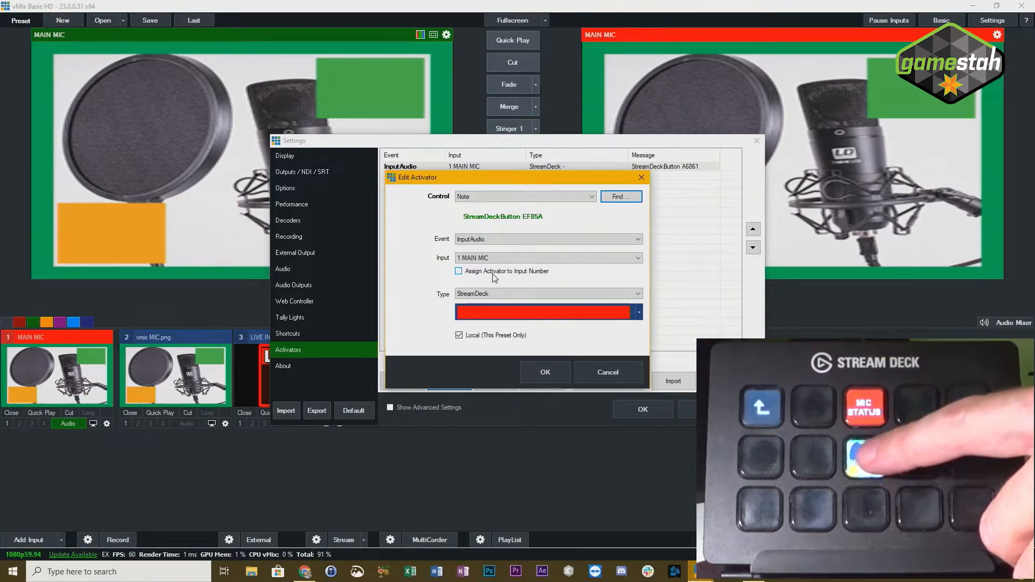
{"action": "left_click", "coordinate": [542, 373]}
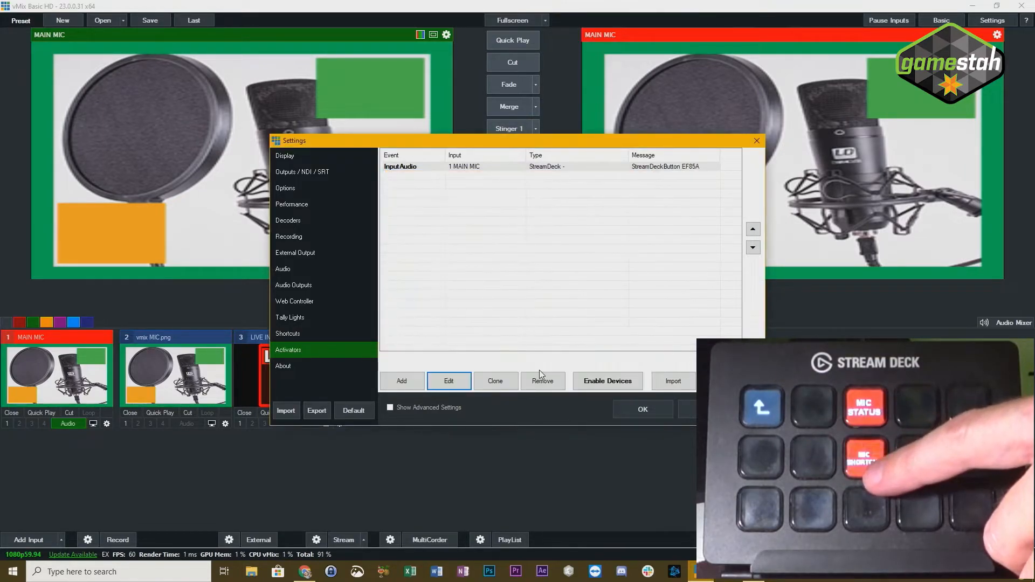
{"action": "left_click", "coordinate": [644, 410]}
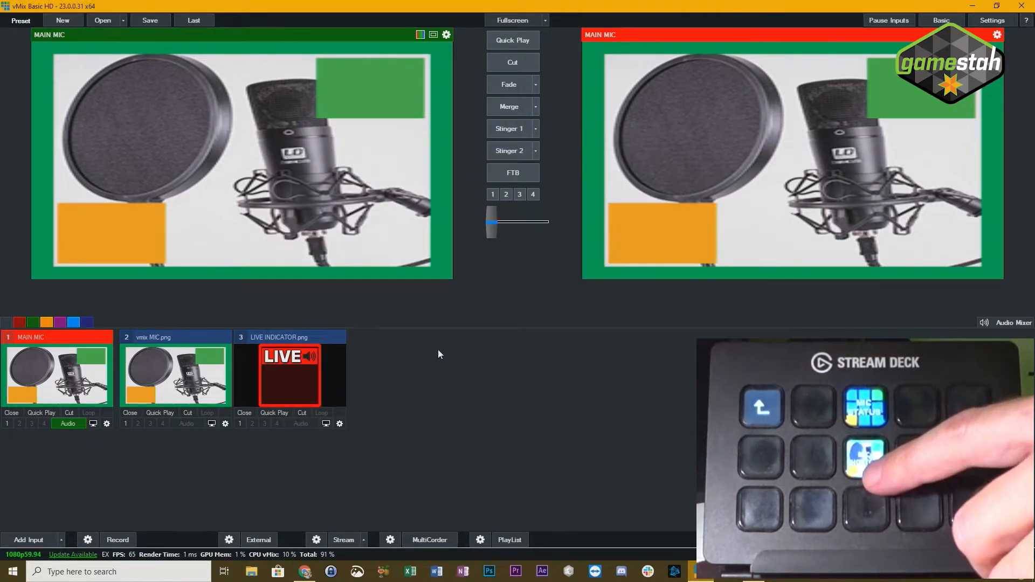
- Toggle the MAIN MIC audio repeatedly from the Stream Deck to check how the reassigned activator affects its toggle key
{"action": "key", "text": "m"}
{"action": "key", "text": "m"}
{"action": "key", "text": "m"}
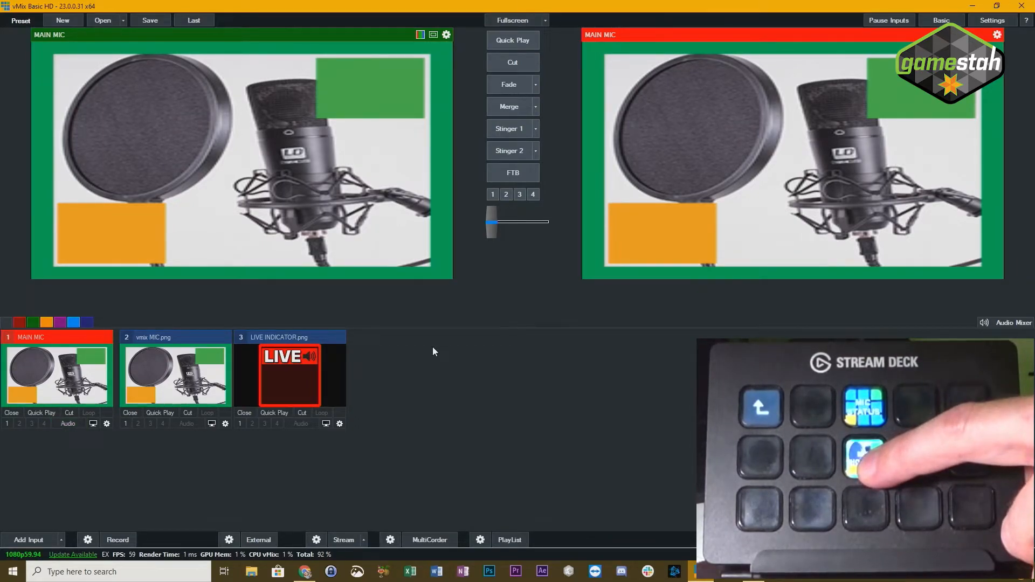
{"action": "key", "text": "m"}
{"action": "key", "text": "m"}
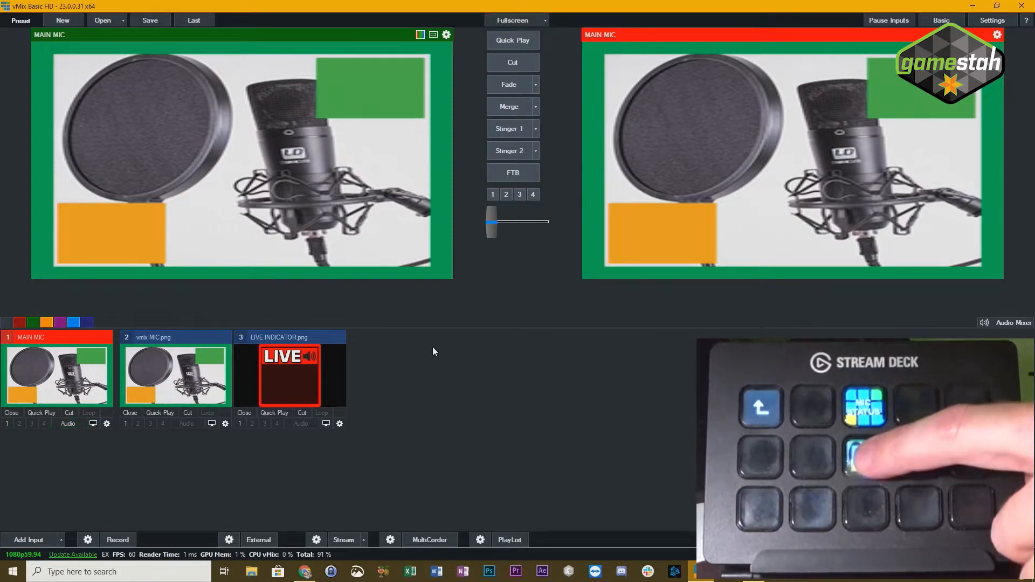
{"action": "key", "text": "m"}
{"action": "key", "text": "m"}
{"action": "key", "text": "m"}
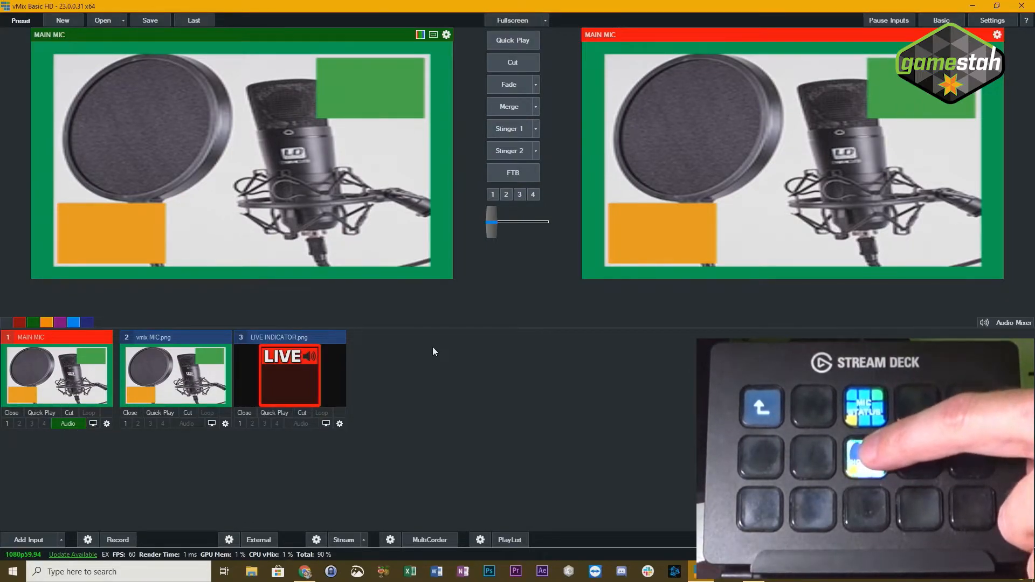
{"action": "key", "text": "m"}
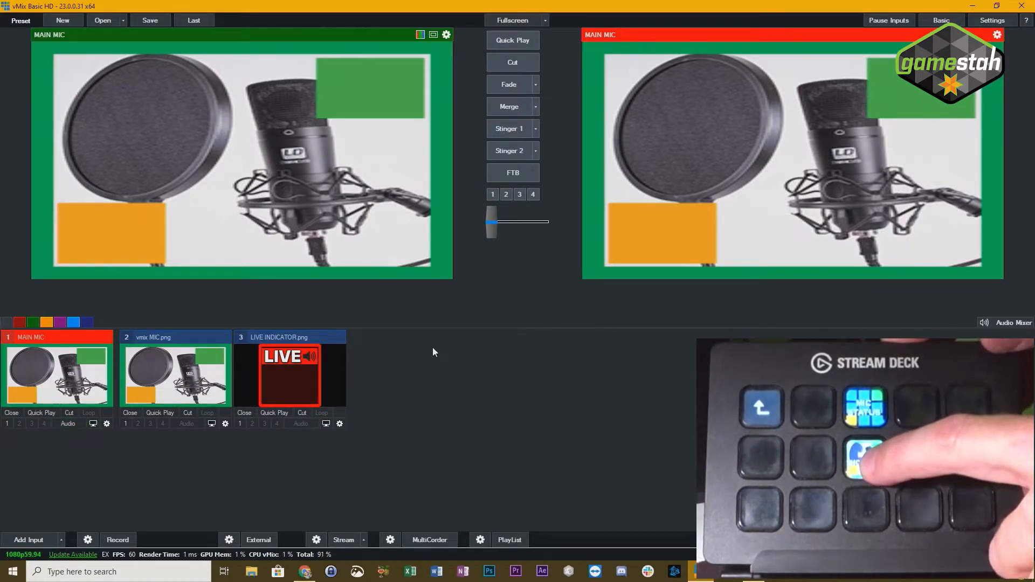
{"action": "key", "text": "m"}
{"action": "key", "text": "m"}
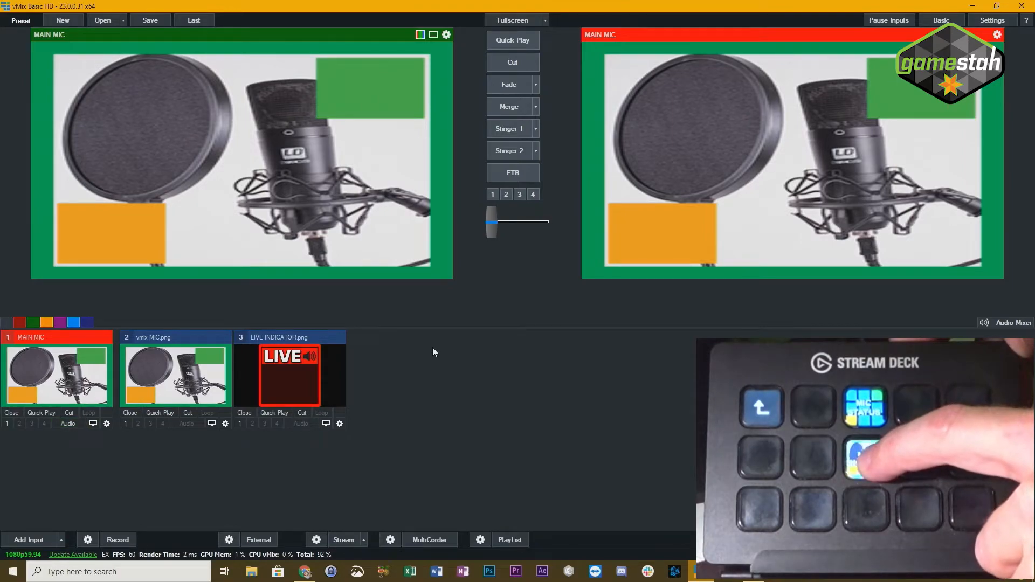
{"action": "key", "text": "m"}
{"action": "key", "text": "m"}
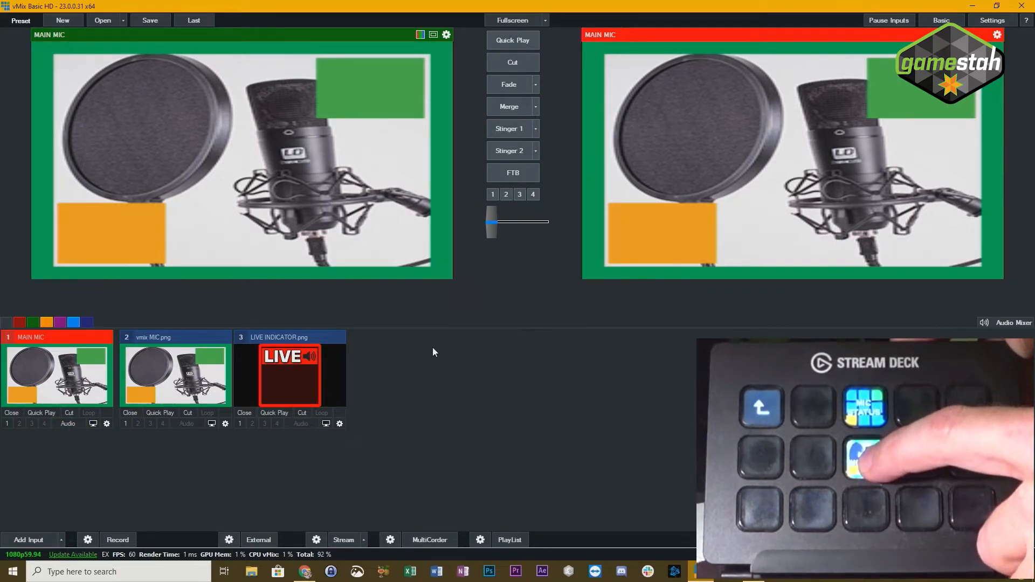
{"action": "key", "text": "m"}
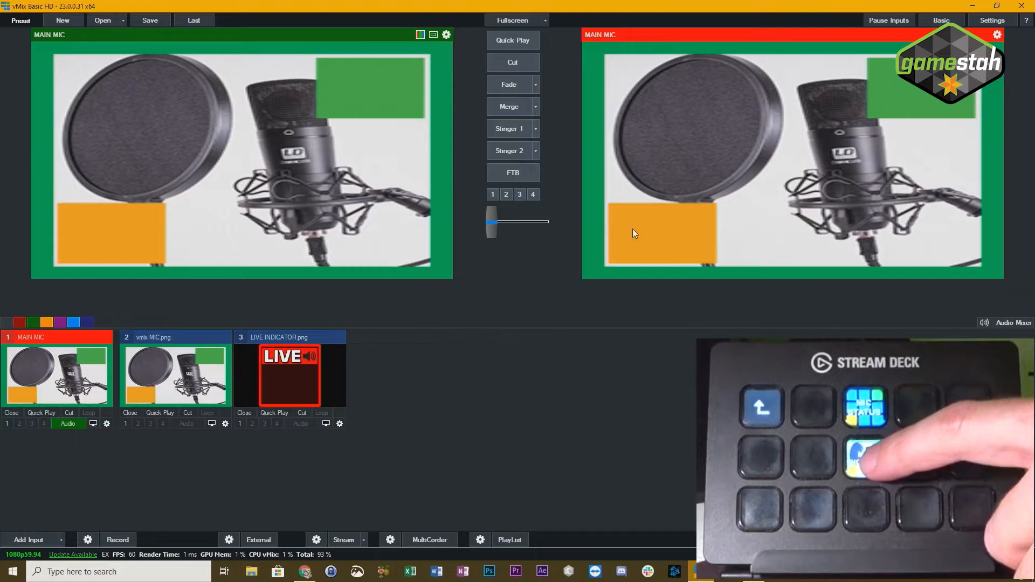
- Assign the InputAudio activator's control back to the Stream Deck's MIC STATUS key using Find, and save the settings
{"action": "left_click", "coordinate": [1002, 23]}
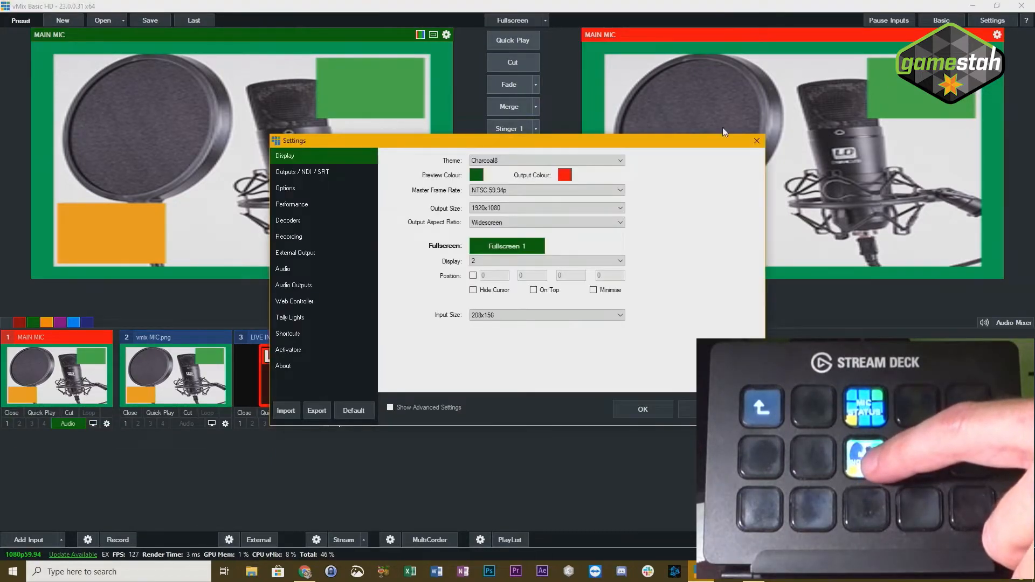
{"action": "left_click", "coordinate": [295, 350]}
{"action": "left_click", "coordinate": [544, 169]}
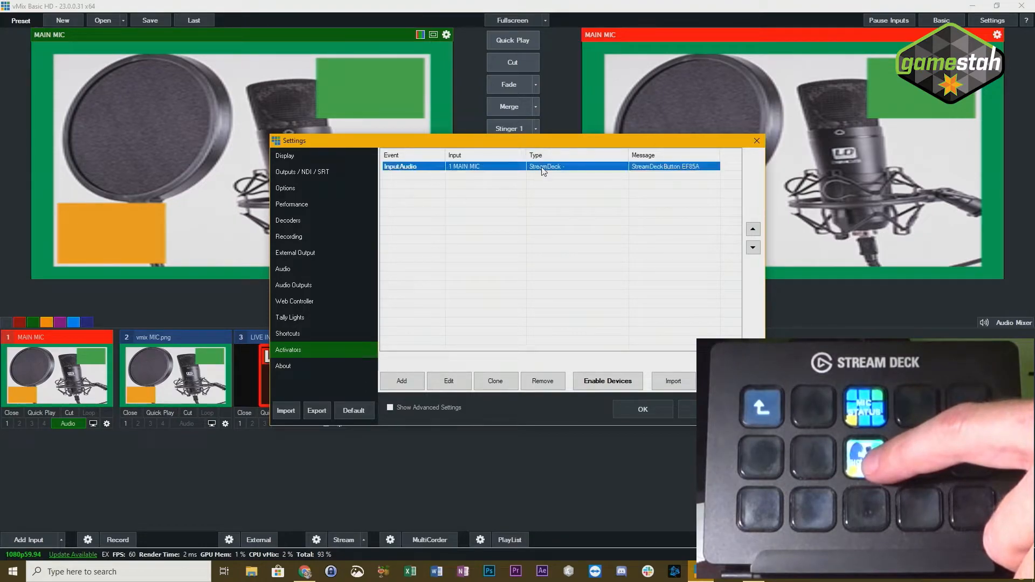
{"action": "left_click", "coordinate": [462, 382]}
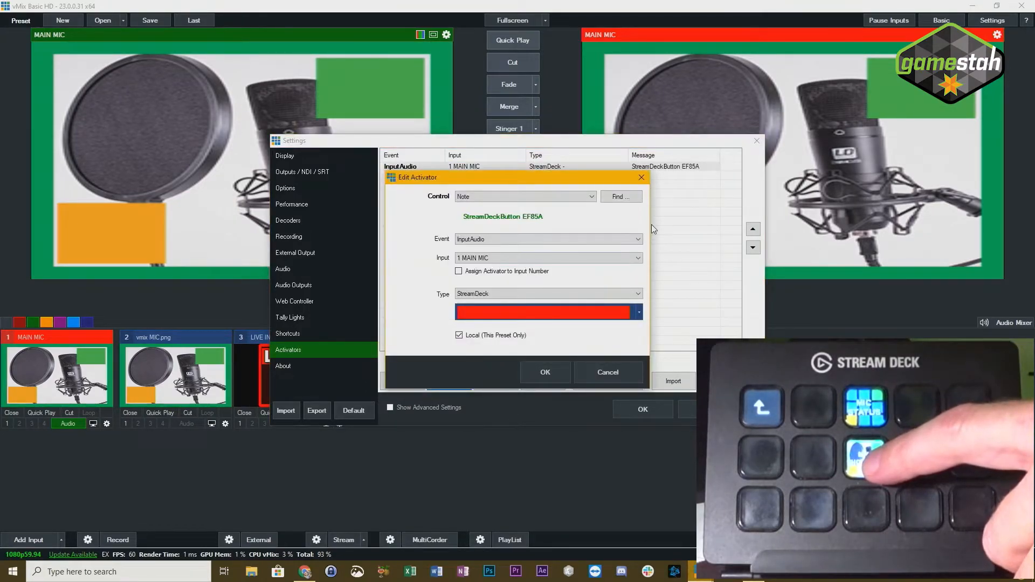
{"action": "left_click", "coordinate": [620, 196]}
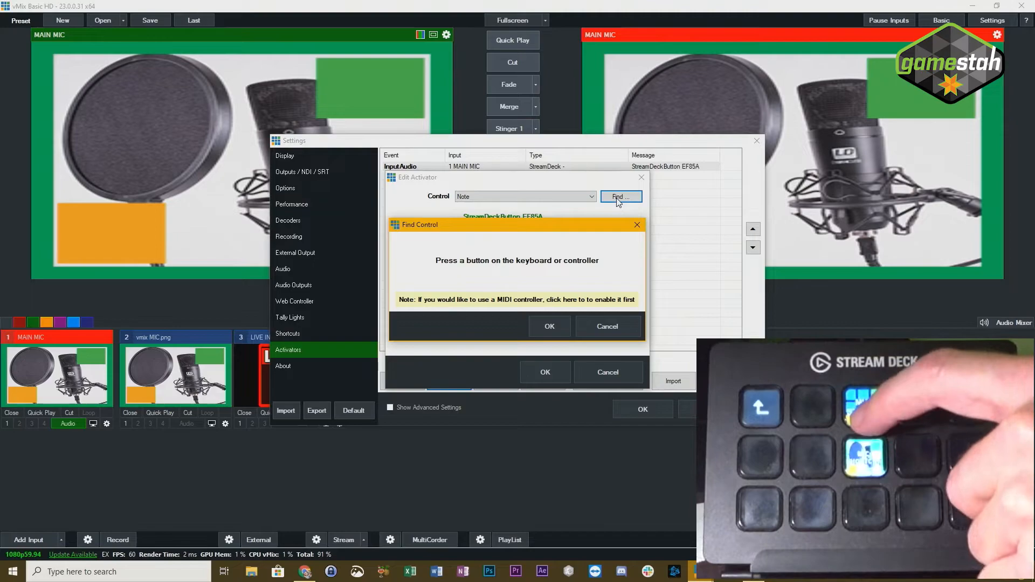
{"action": "left_click", "coordinate": [549, 325]}
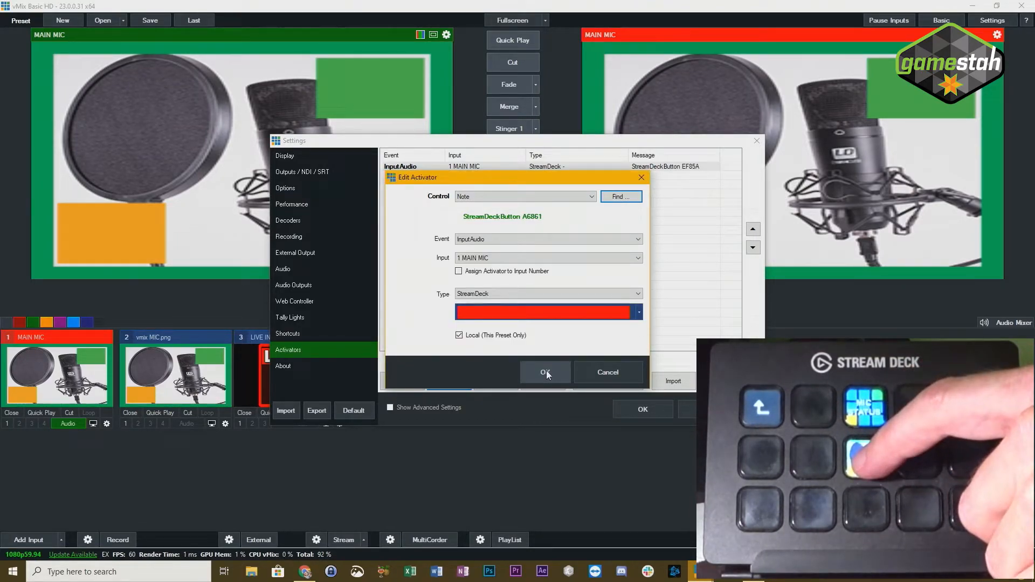
{"action": "left_click", "coordinate": [545, 373]}
{"action": "left_click", "coordinate": [638, 410]}
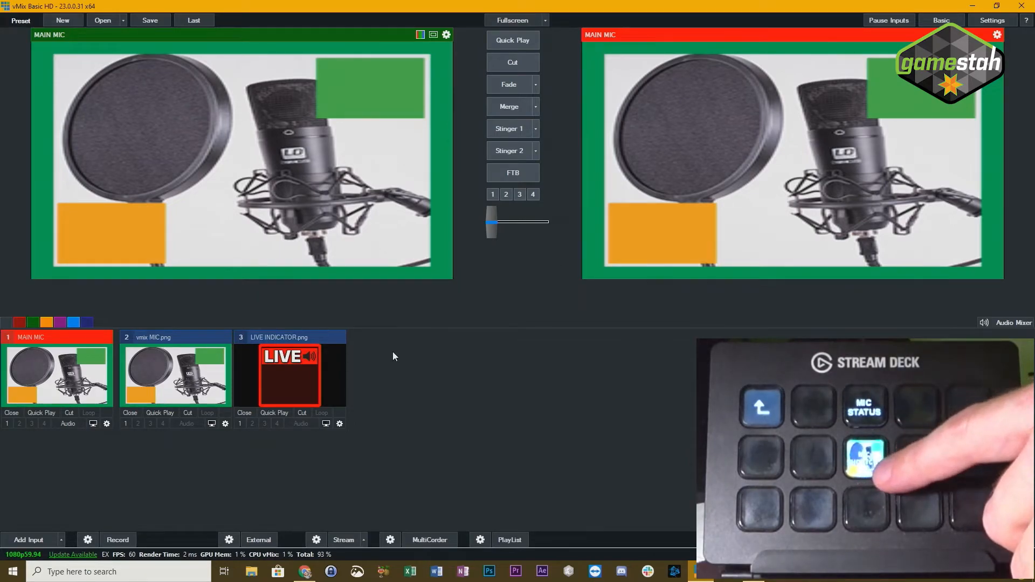
- Preview LIVE INDICATOR.png, return to MAIN MIC, and add the indicator as layer 2 of the MAIN MIC input's Multi View
{"action": "left_click", "coordinate": [298, 357]}
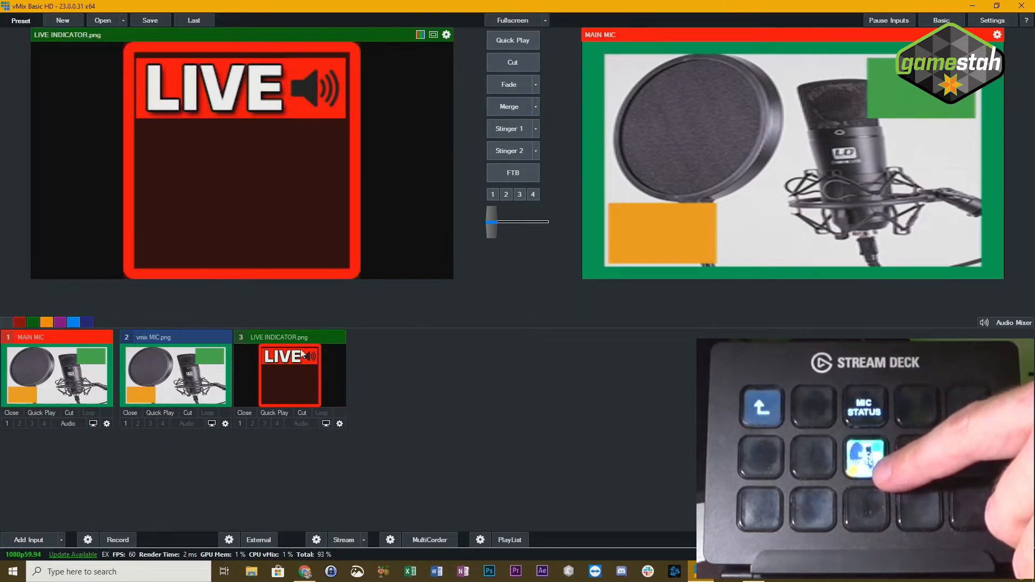
{"action": "left_click", "coordinate": [41, 358]}
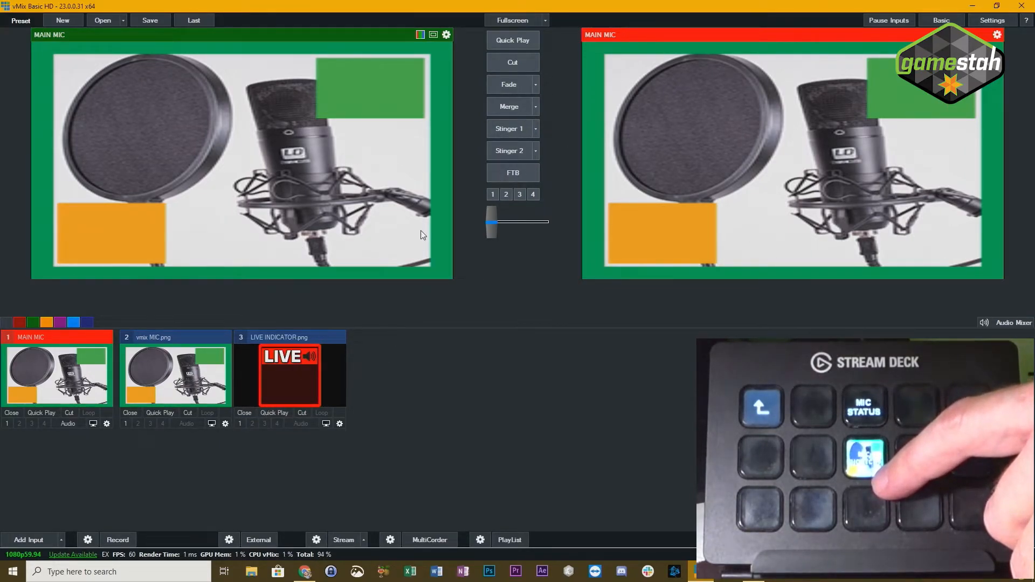
{"action": "left_click", "coordinate": [107, 423]}
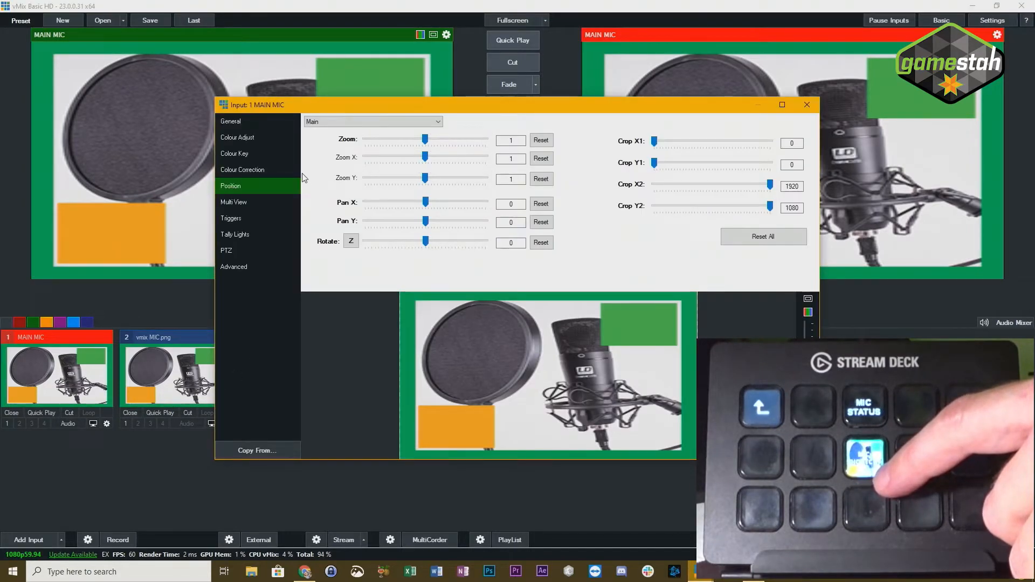
{"action": "left_click", "coordinate": [245, 203]}
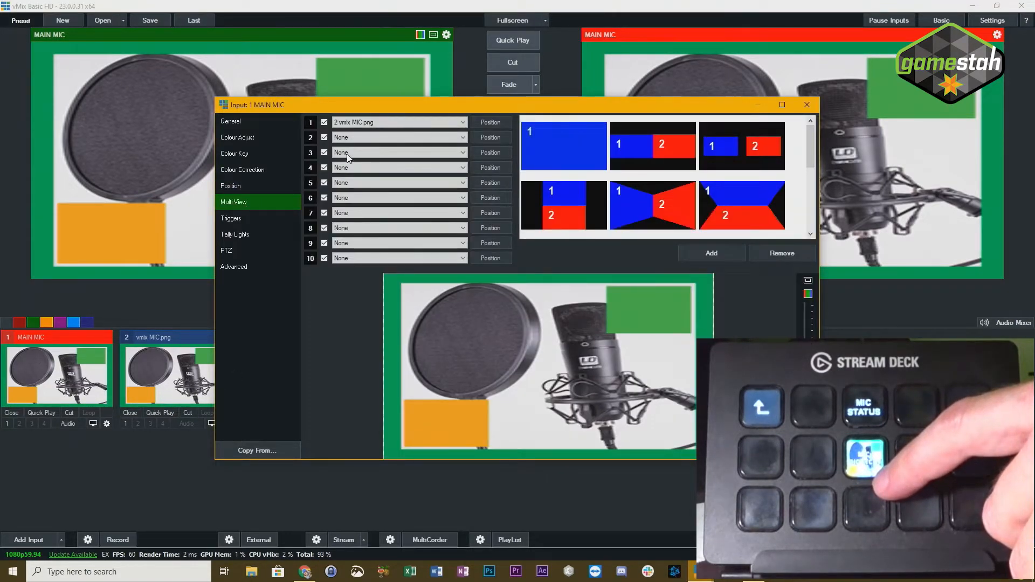
{"action": "left_click", "coordinate": [345, 138]}
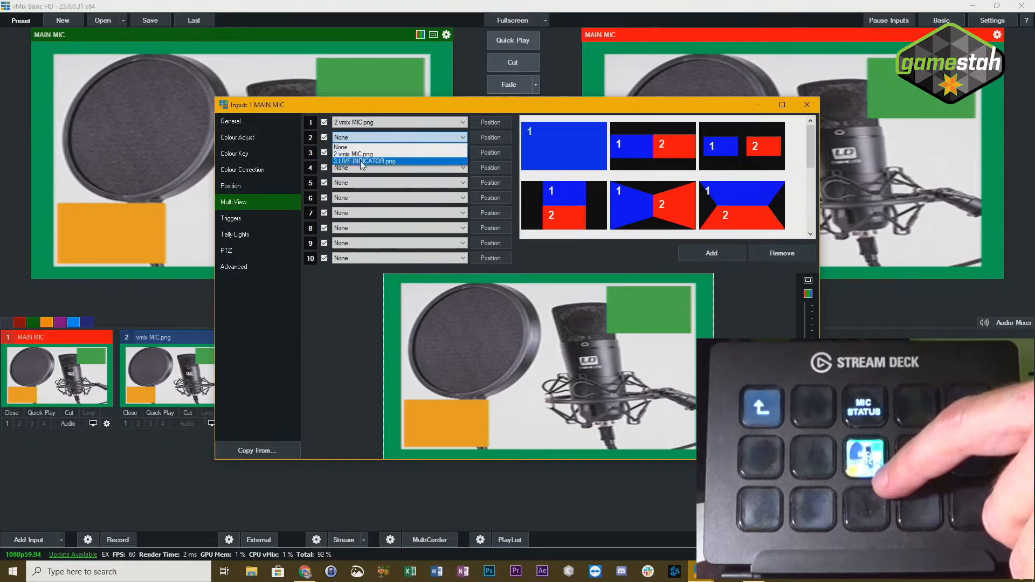
{"action": "left_click", "coordinate": [361, 161]}
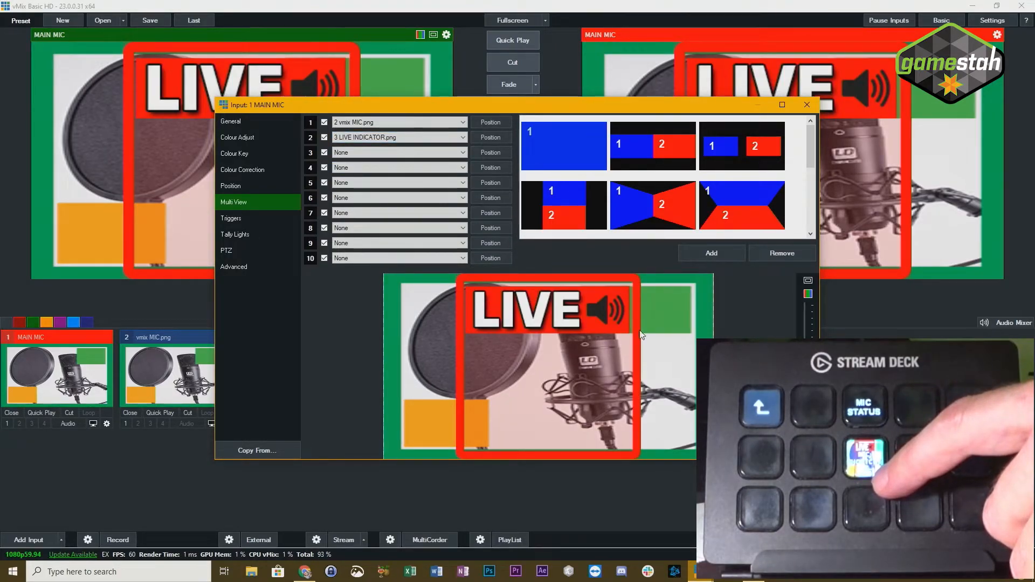
- Stretch the LIVE INDICATOR layer across the frame with Zoom X 1.775 and Pan X reset, and disable that layer in Multi View
{"action": "left_click", "coordinate": [492, 137]}
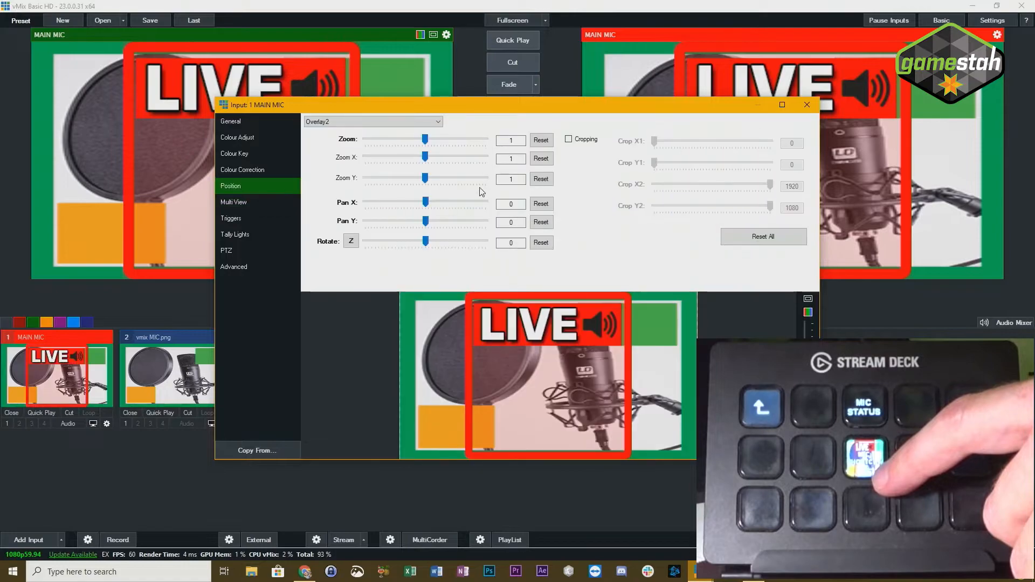
{"action": "left_click", "coordinate": [435, 205]}
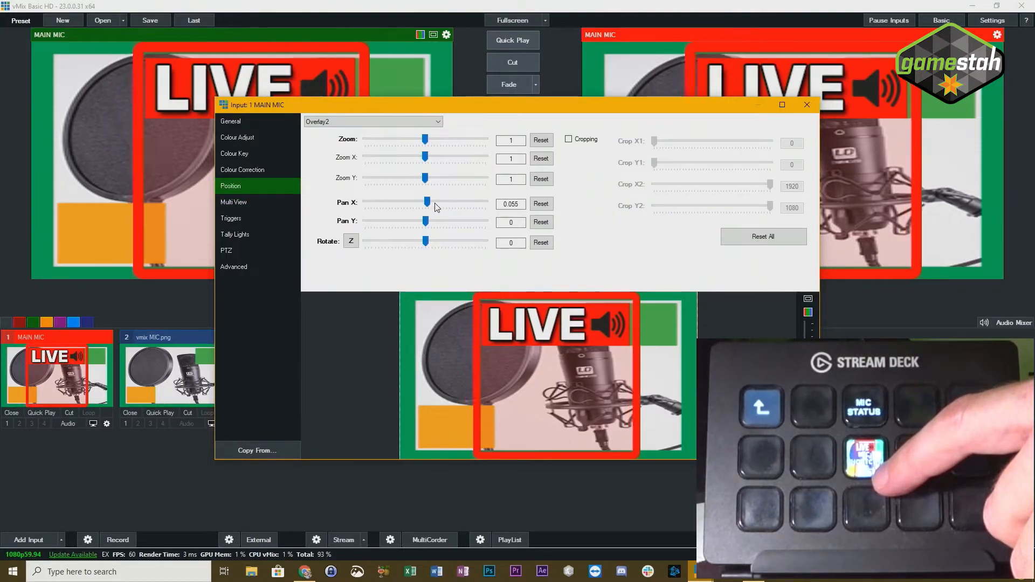
{"action": "left_click", "coordinate": [539, 204]}
{"action": "left_click_drag", "start_coordinate": [425, 157], "coordinate": [438, 158]}
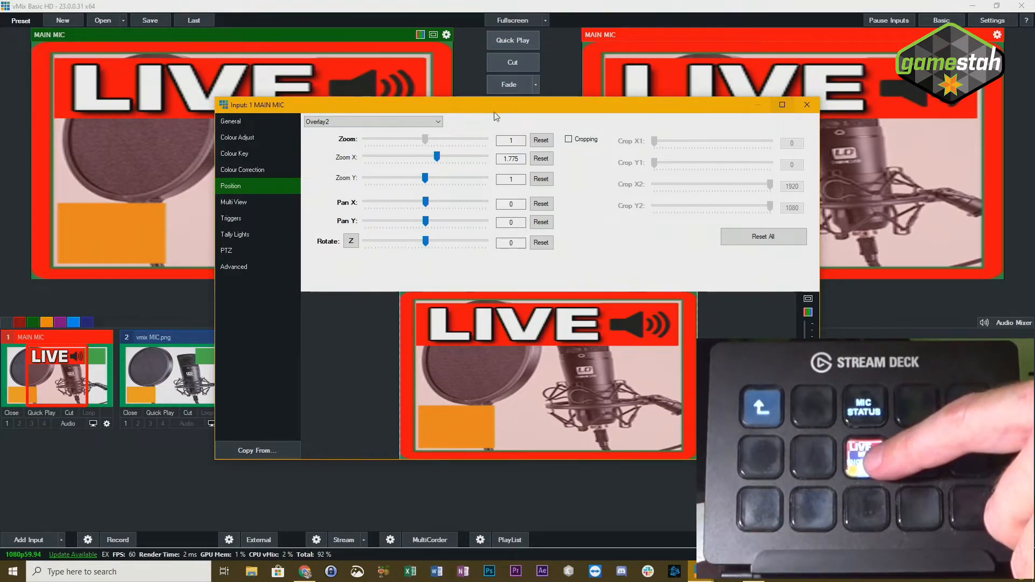
{"action": "left_click", "coordinate": [237, 201]}
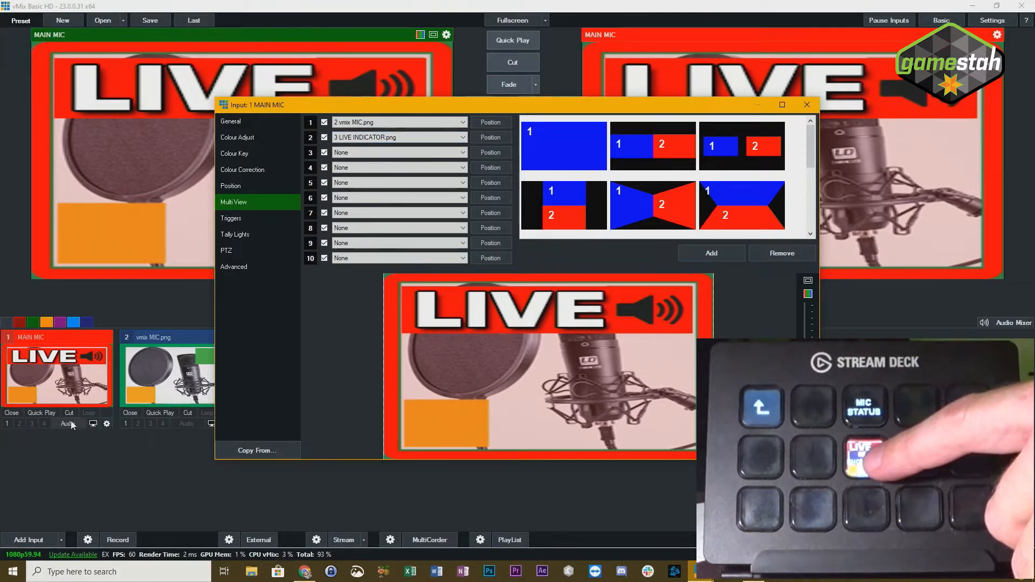
{"action": "left_click", "coordinate": [324, 138]}
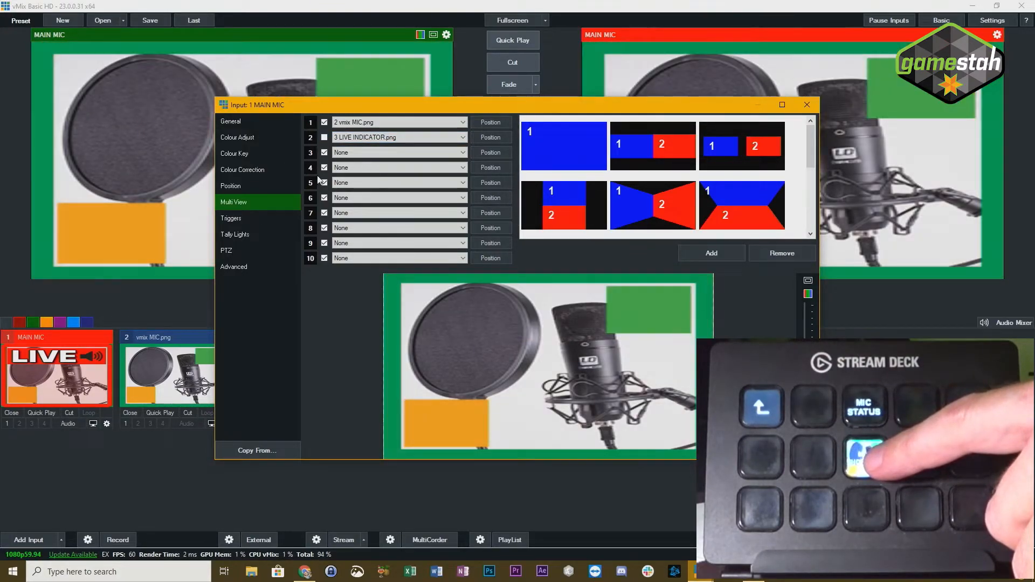
- Close the MAIN MIC input settings, add a keyboard shortcut, and assign it to the Stream Deck's microphone toggle key, StreamDeckButtonDown EF85A, using Find
{"action": "left_click", "coordinate": [808, 104]}
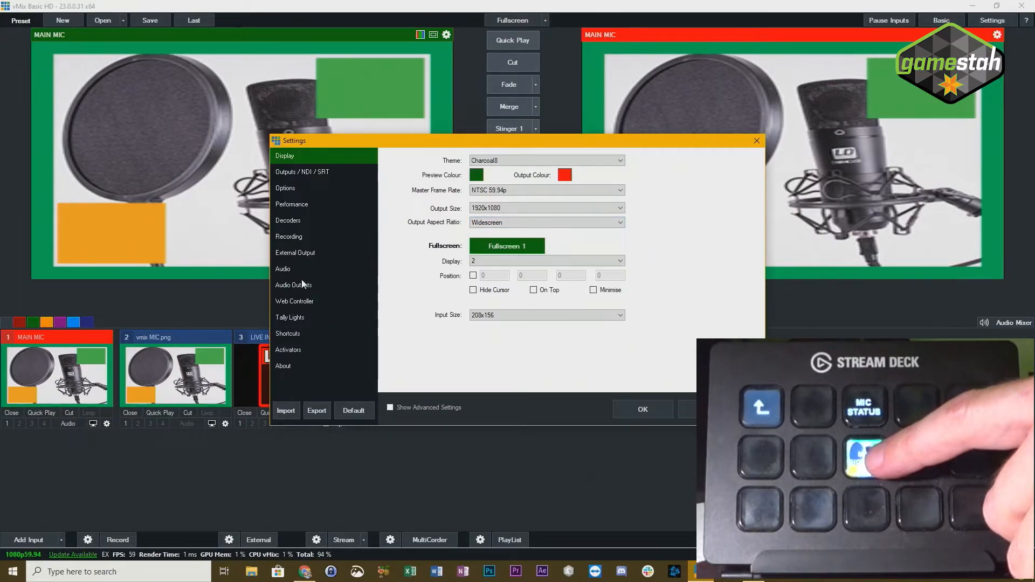
{"action": "left_click", "coordinate": [278, 334]}
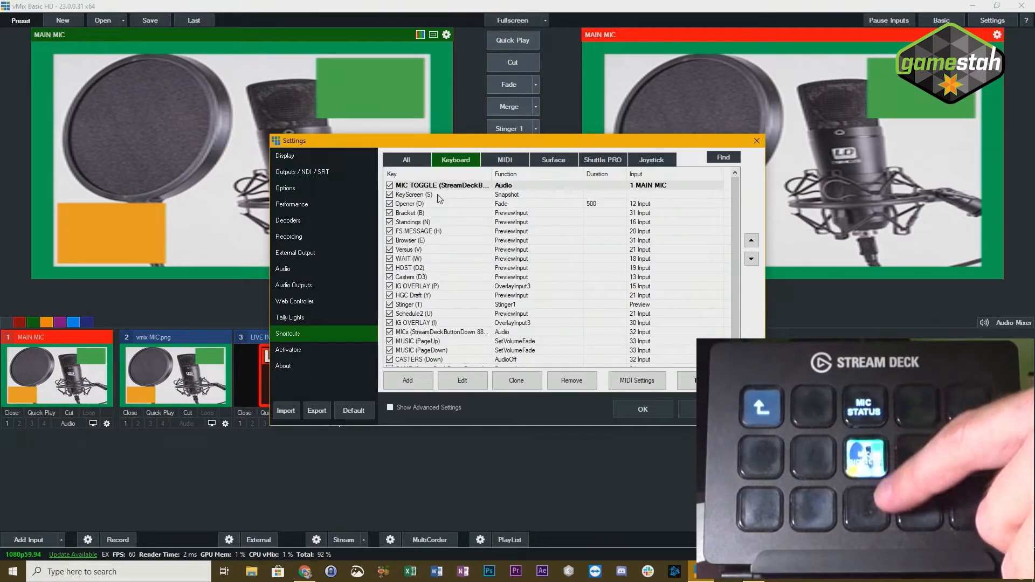
{"action": "left_click", "coordinate": [410, 381]}
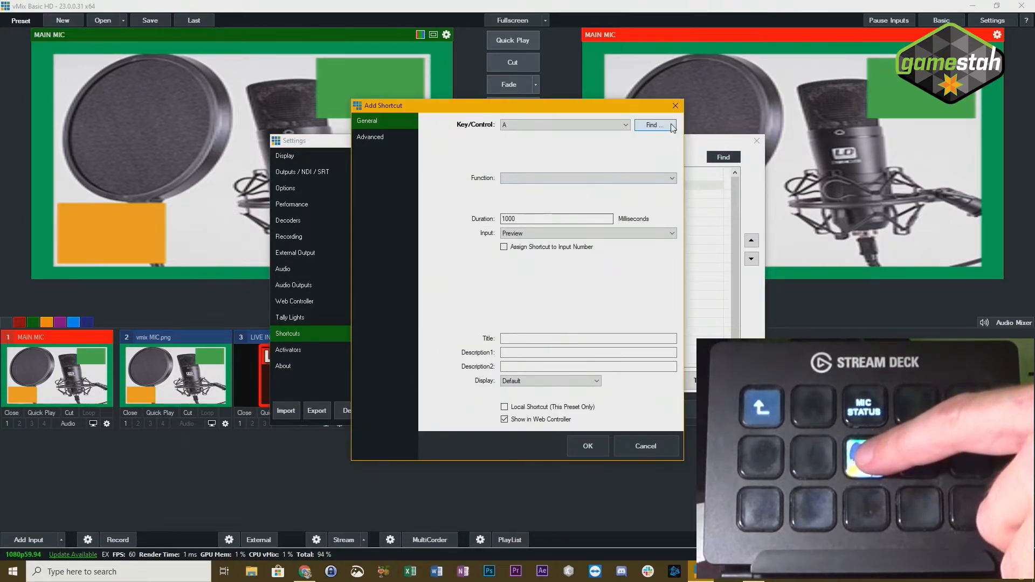
{"action": "left_click", "coordinate": [666, 127]}
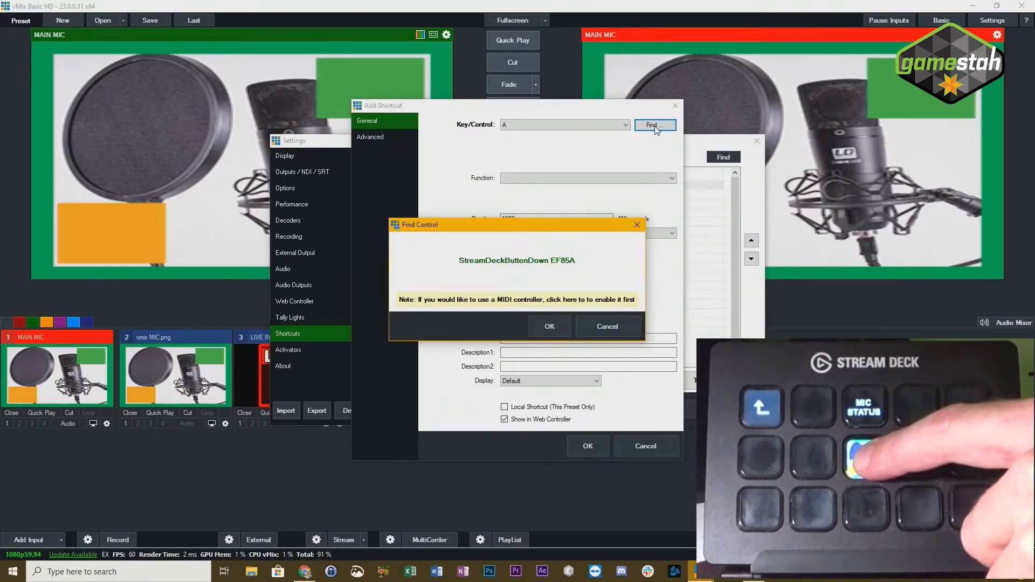
{"action": "left_click", "coordinate": [550, 330]}
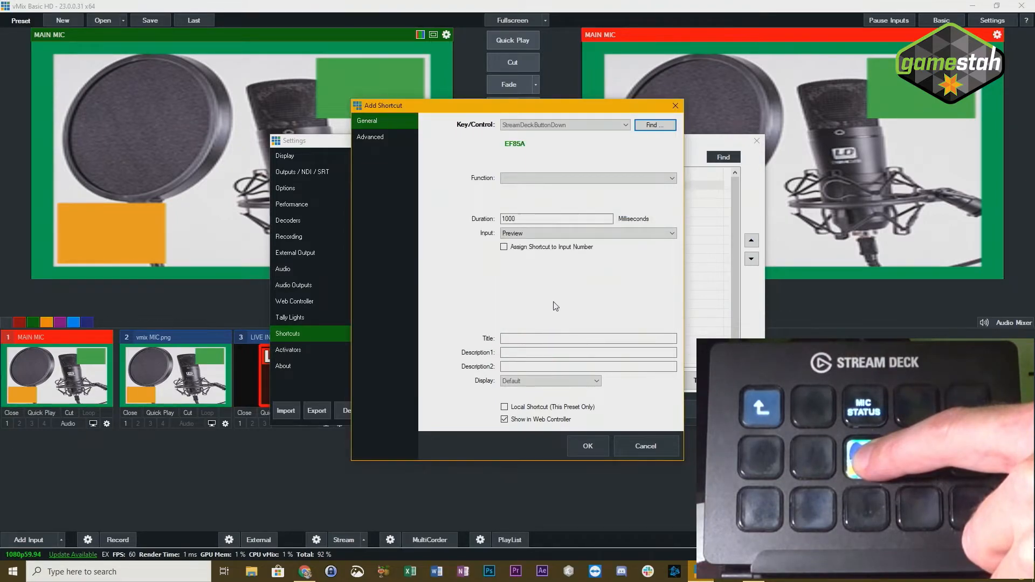
- Set the new shortcut's function to MultiViewOverlay from the Overlay category and its input to 1 MAIN MIC
{"action": "left_click", "coordinate": [564, 179]}
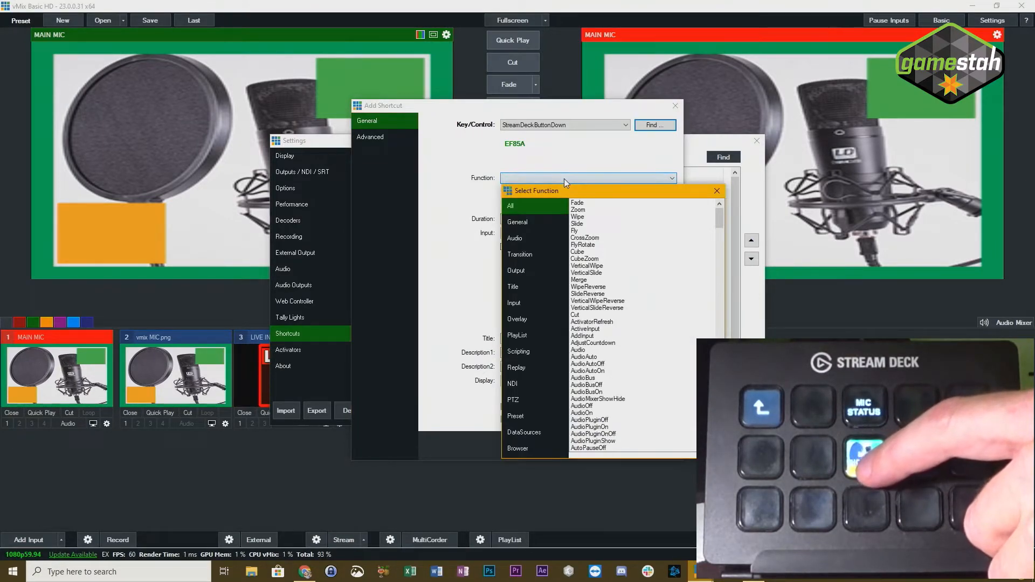
{"action": "left_click", "coordinate": [521, 321]}
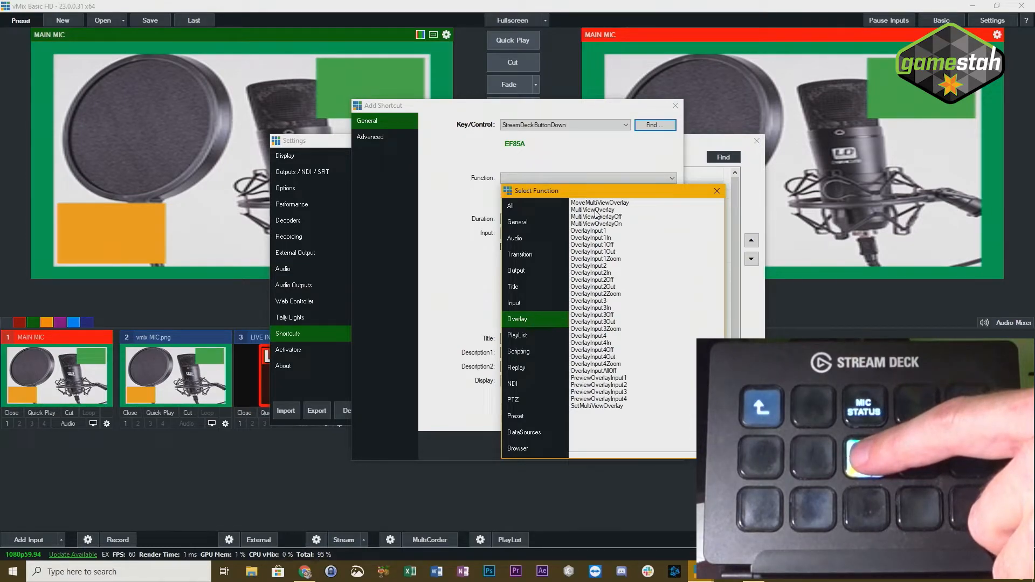
{"action": "double_click", "coordinate": [597, 211]}
{"action": "left_click", "coordinate": [539, 234]}
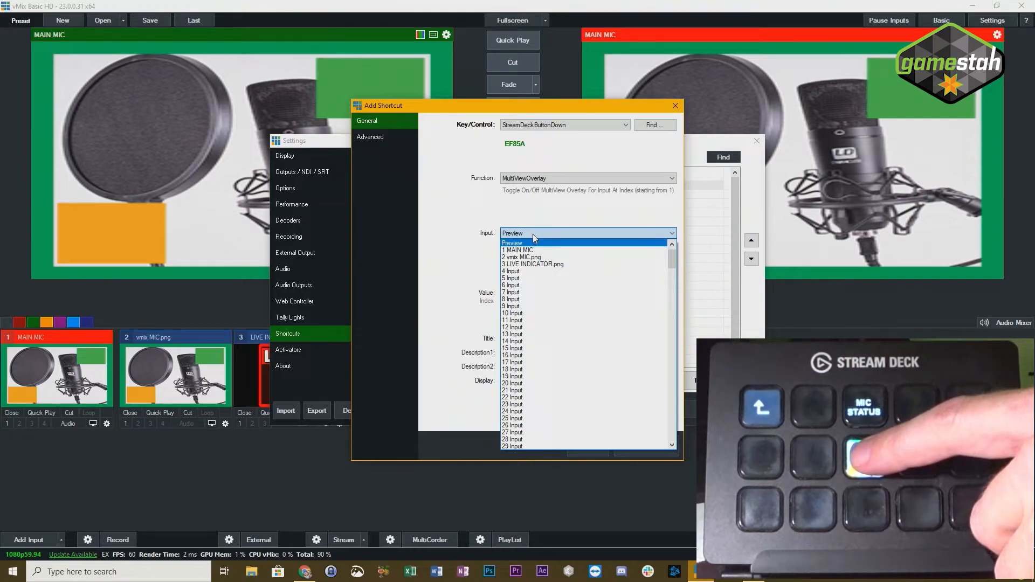
{"action": "left_click", "coordinate": [533, 250]}
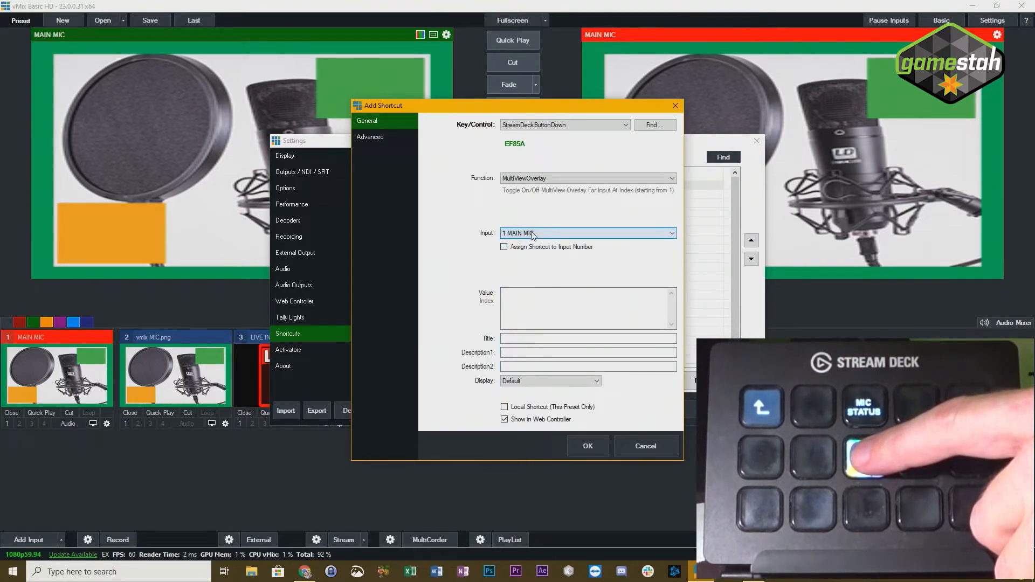
- Give the overlay shortcut index value 2 and the title SHOW LIVE, make it local to this preset, and add it
{"action": "left_click", "coordinate": [517, 298]}
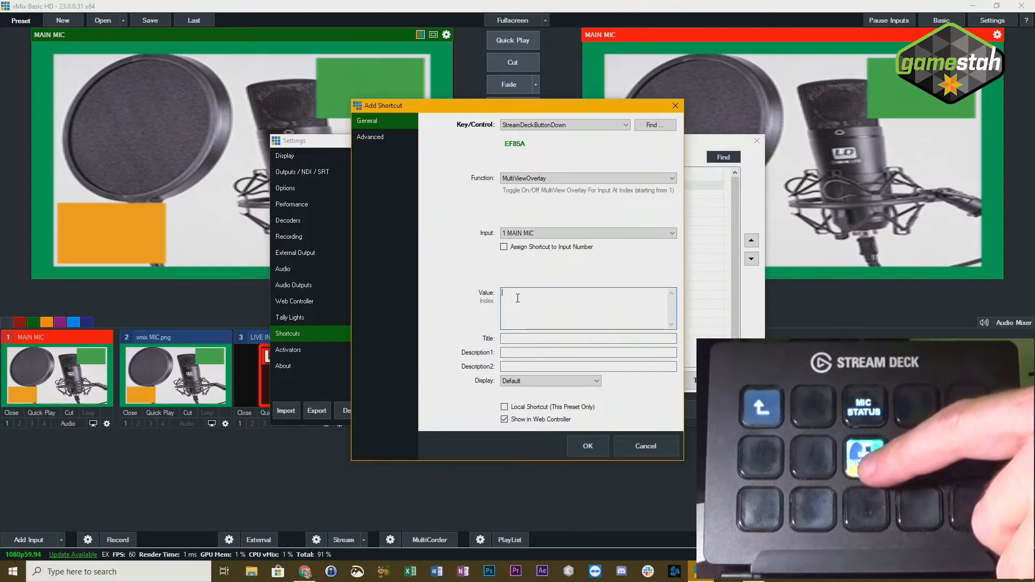
{"action": "type", "text": "2"}
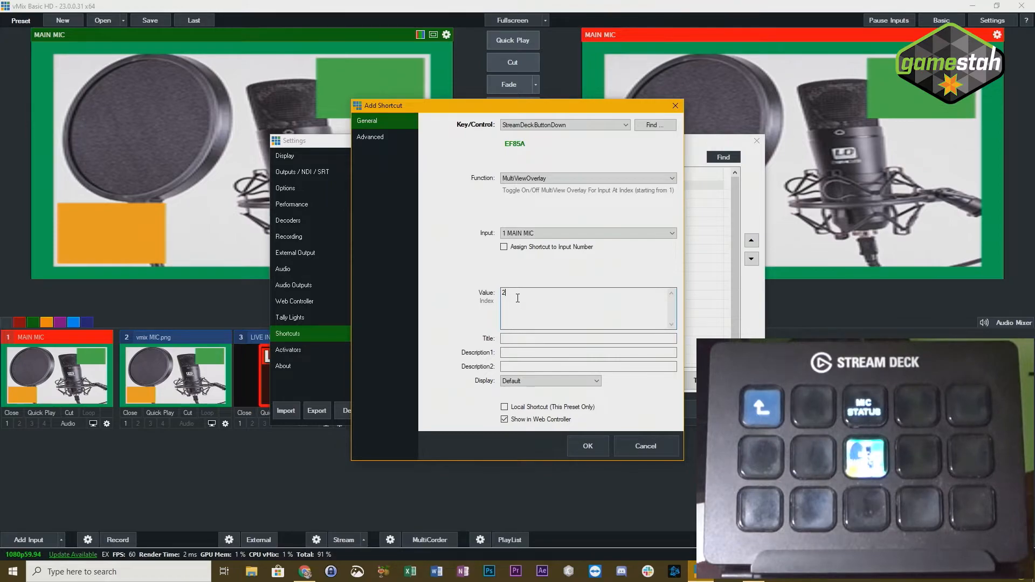
{"action": "left_click", "coordinate": [513, 338]}
{"action": "type", "text": "LIVE"}
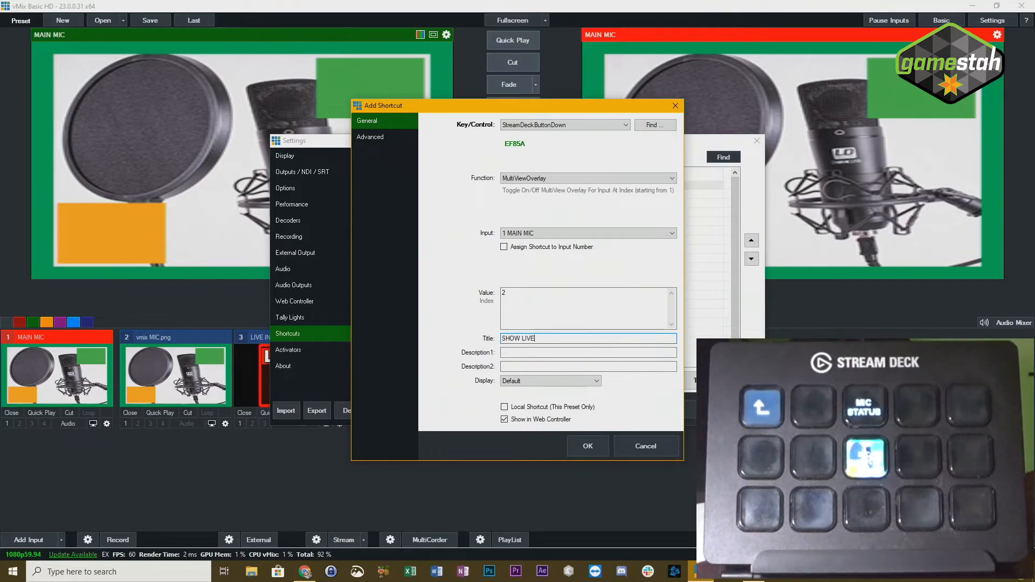
{"action": "left_click", "coordinate": [591, 446]}
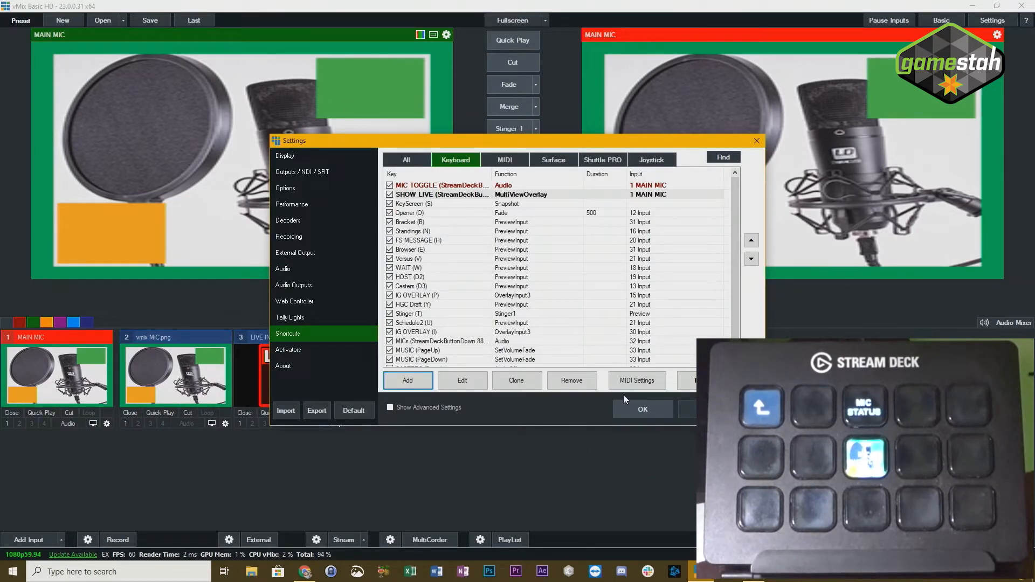
- Review the SHOW LIVE shortcut's function and display options, keep the Default display, and save the settings
{"action": "left_click", "coordinate": [467, 198]}
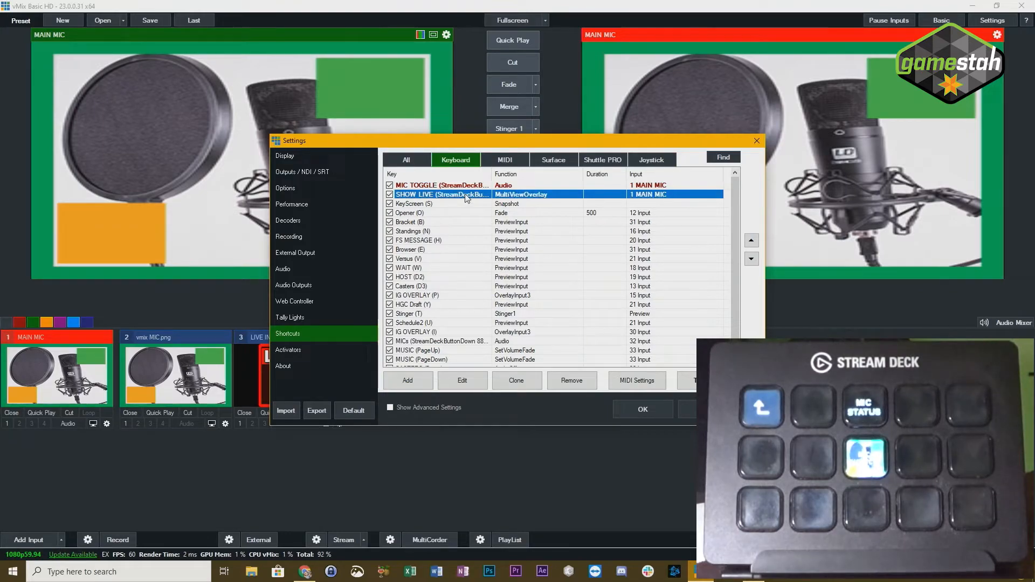
{"action": "left_click", "coordinate": [467, 384]}
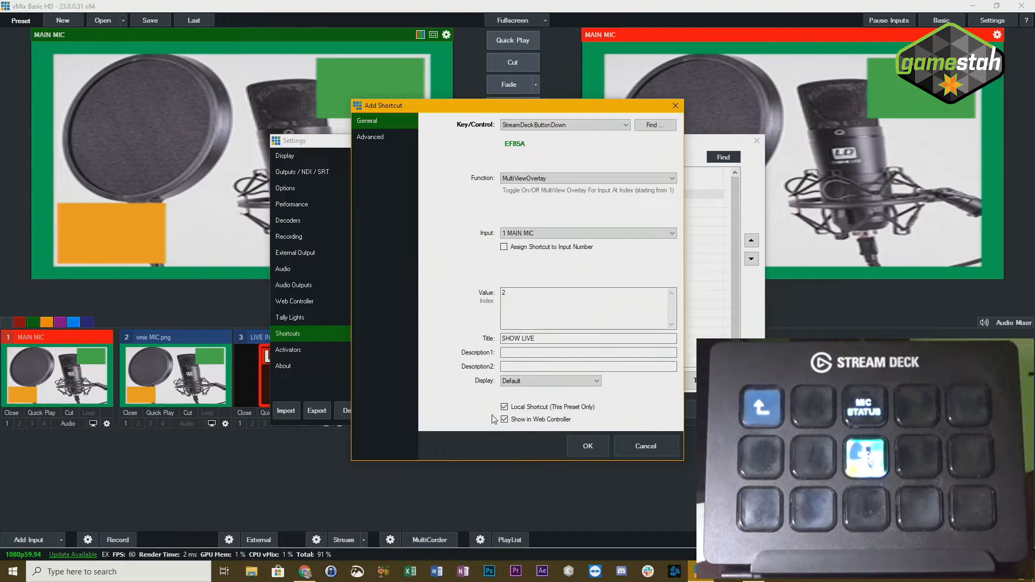
{"action": "left_click", "coordinate": [534, 382]}
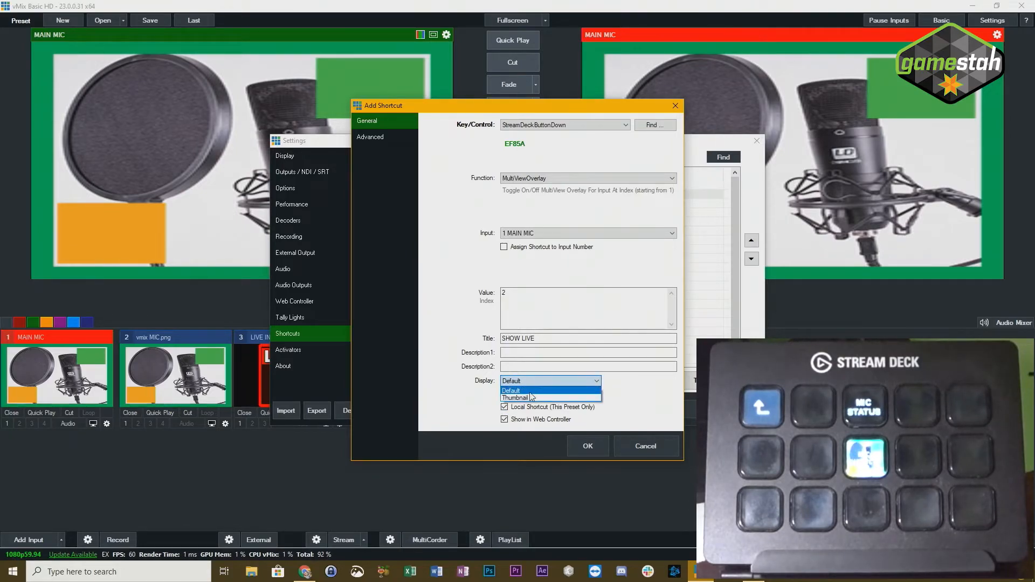
{"action": "left_click", "coordinate": [624, 387]}
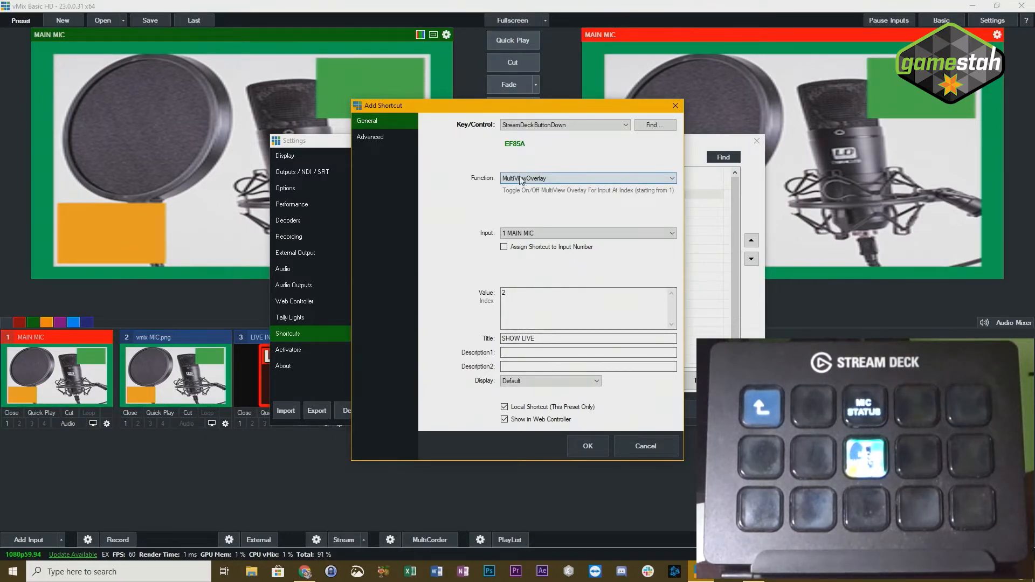
{"action": "left_click", "coordinate": [589, 446]}
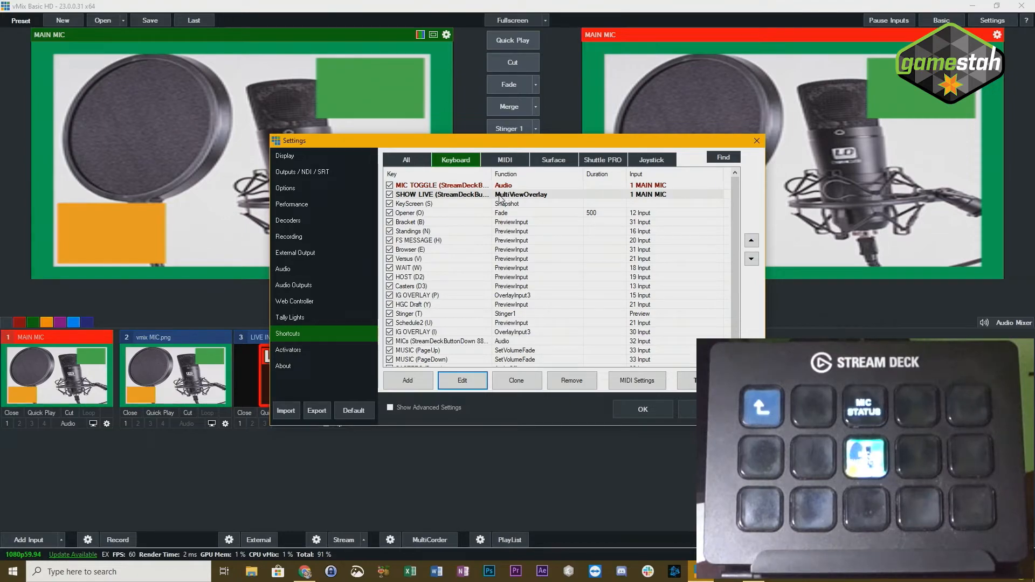
{"action": "left_click", "coordinate": [647, 409]}
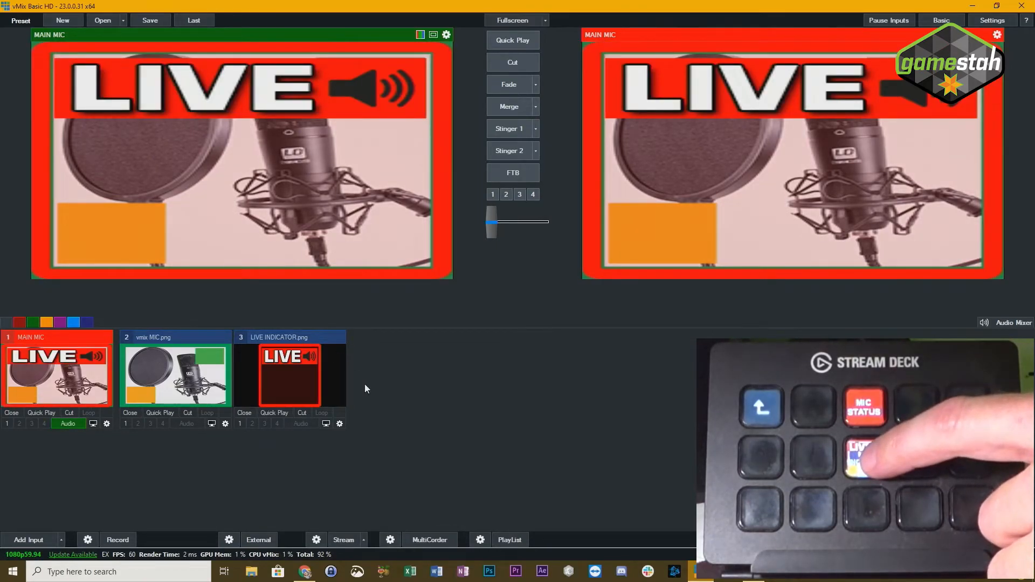
- Switch to the Stream Deck software and delete the MIC STATUS key from the Tutorials profile
{"action": "left_click", "coordinate": [754, 573]}
{"action": "left_click", "coordinate": [640, 178]}
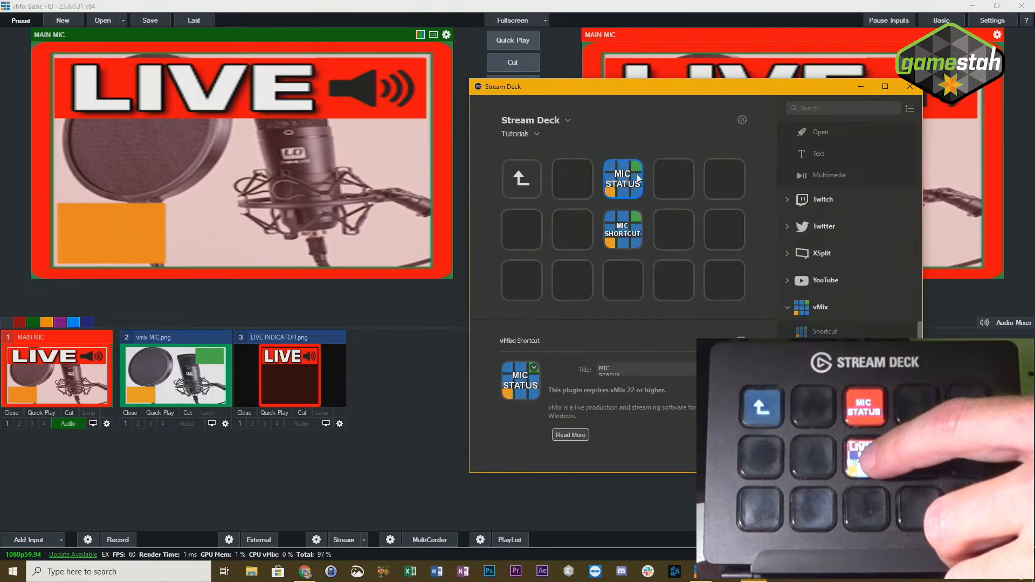
{"action": "key", "text": "Delete"}
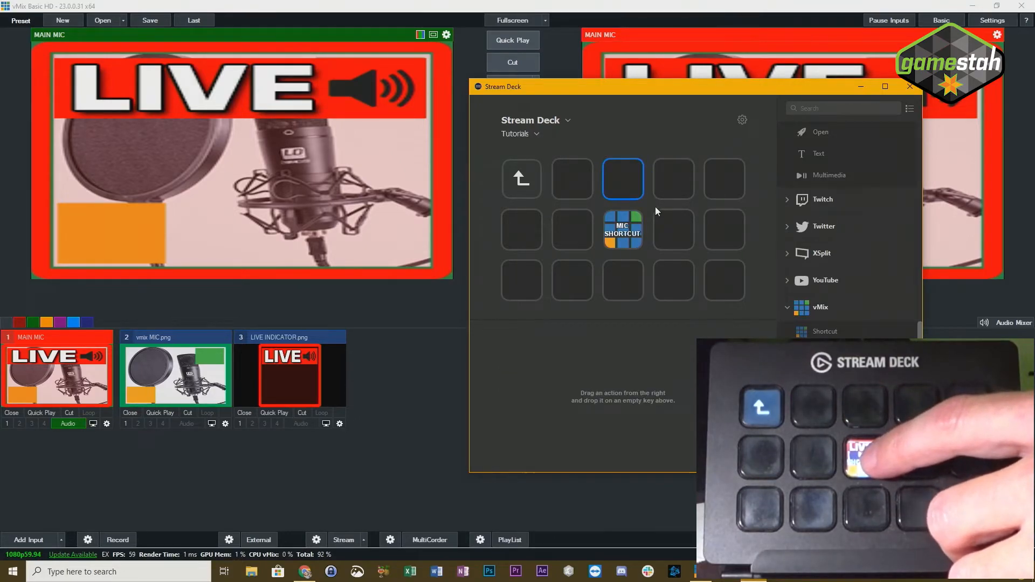